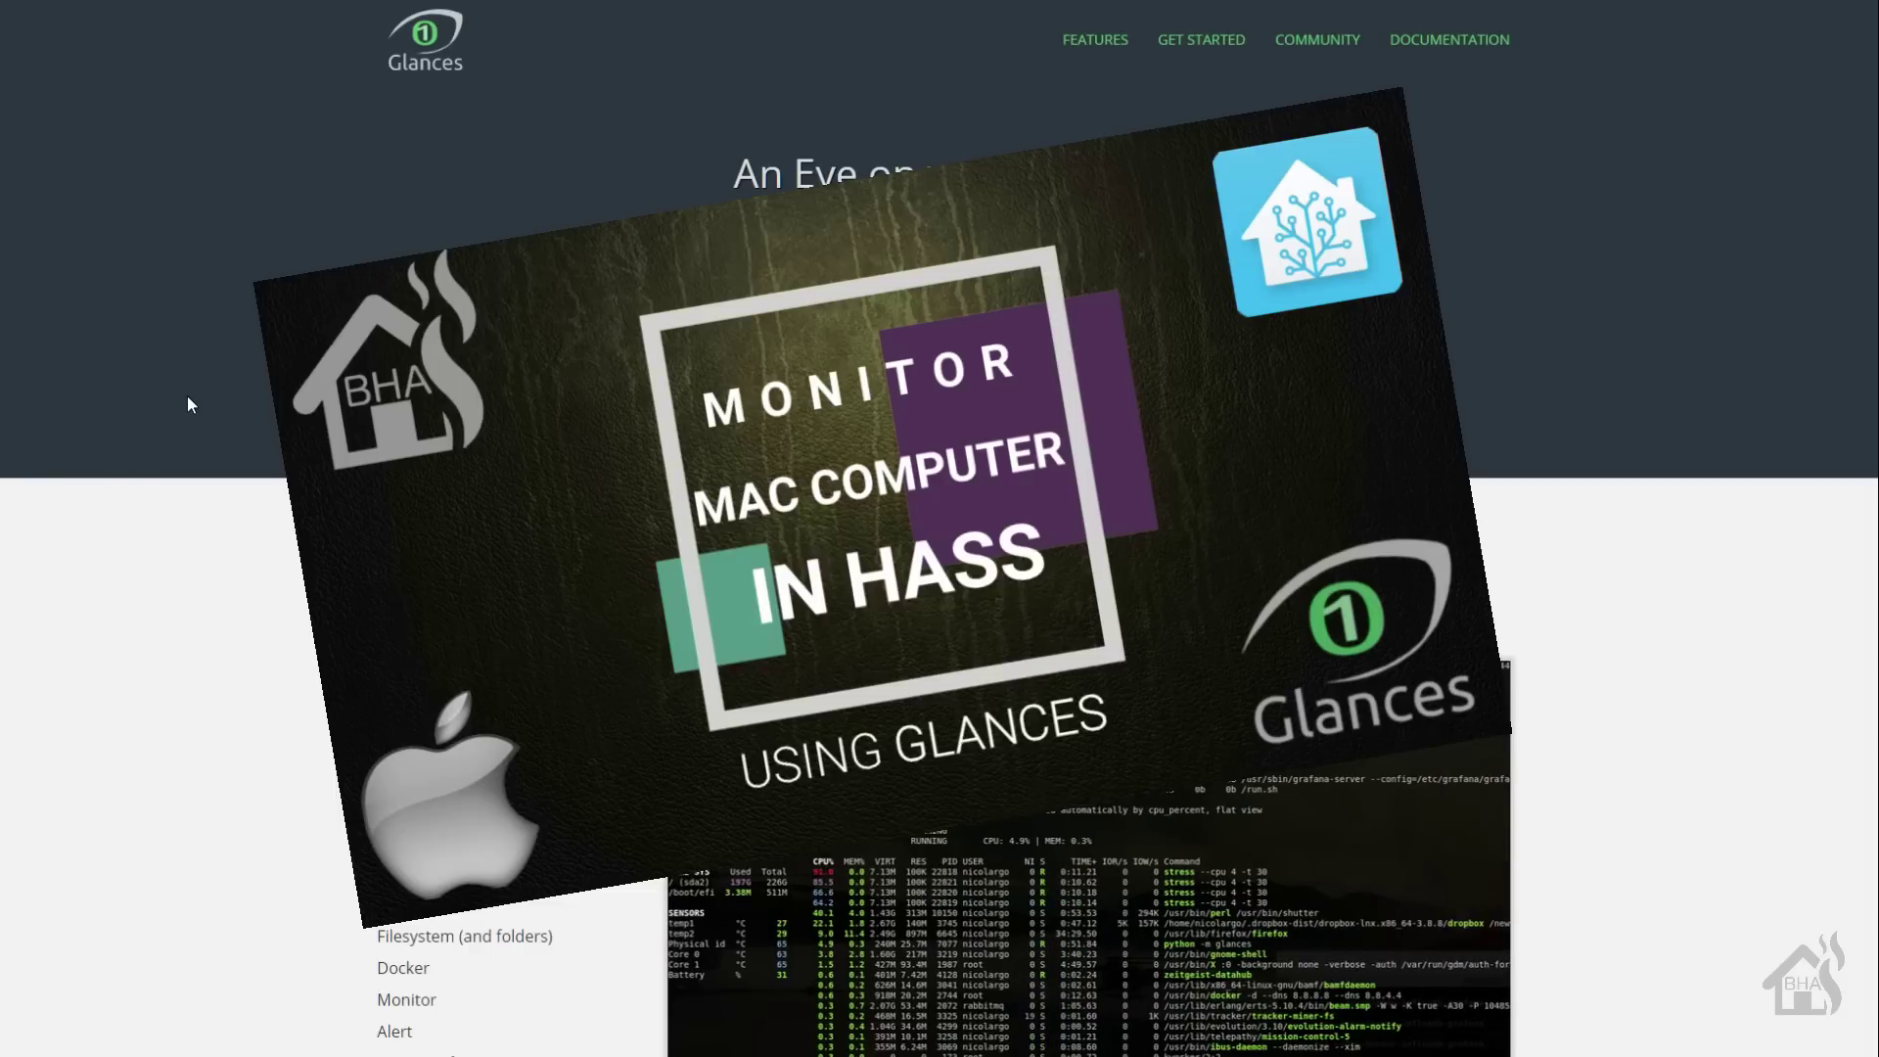
# - Scroll the Glances homepage past Features and Get started down to the Community section
pyautogui.scroll(-3, 191, 404)
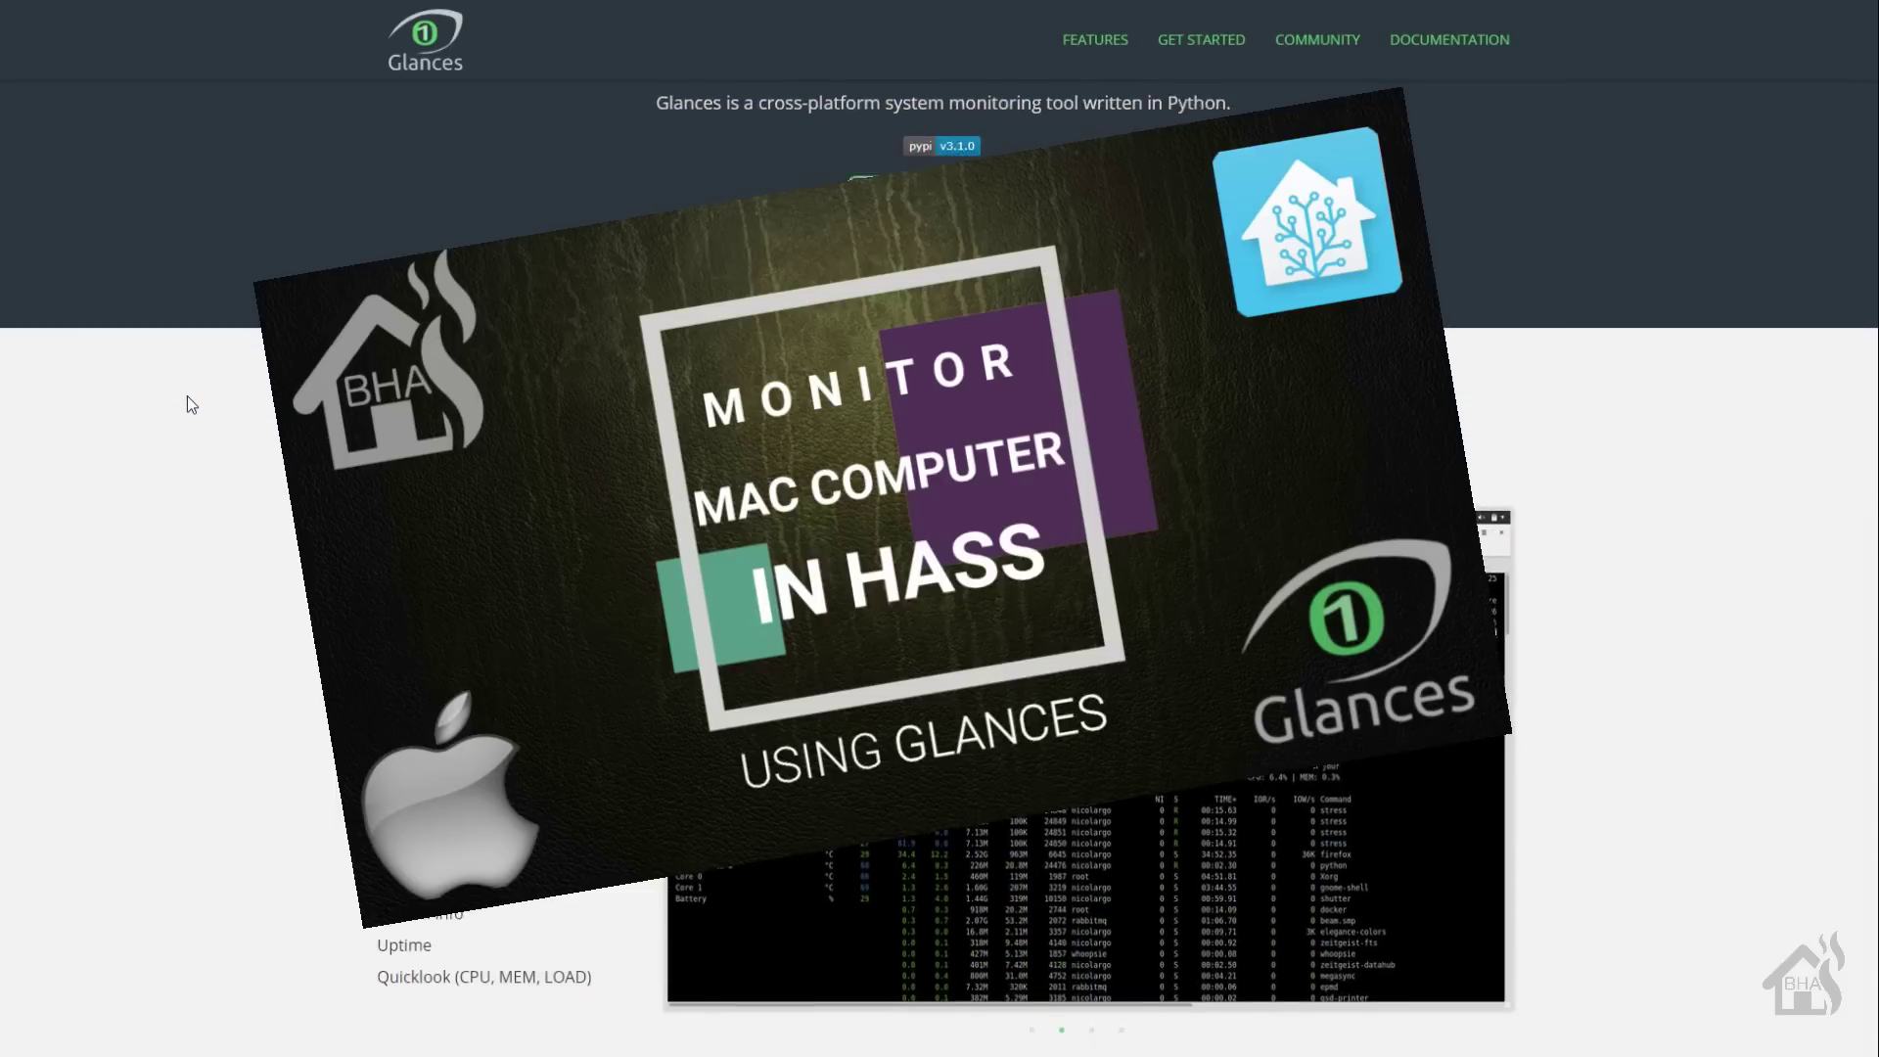
pyautogui.scroll(-2, 186, 395)
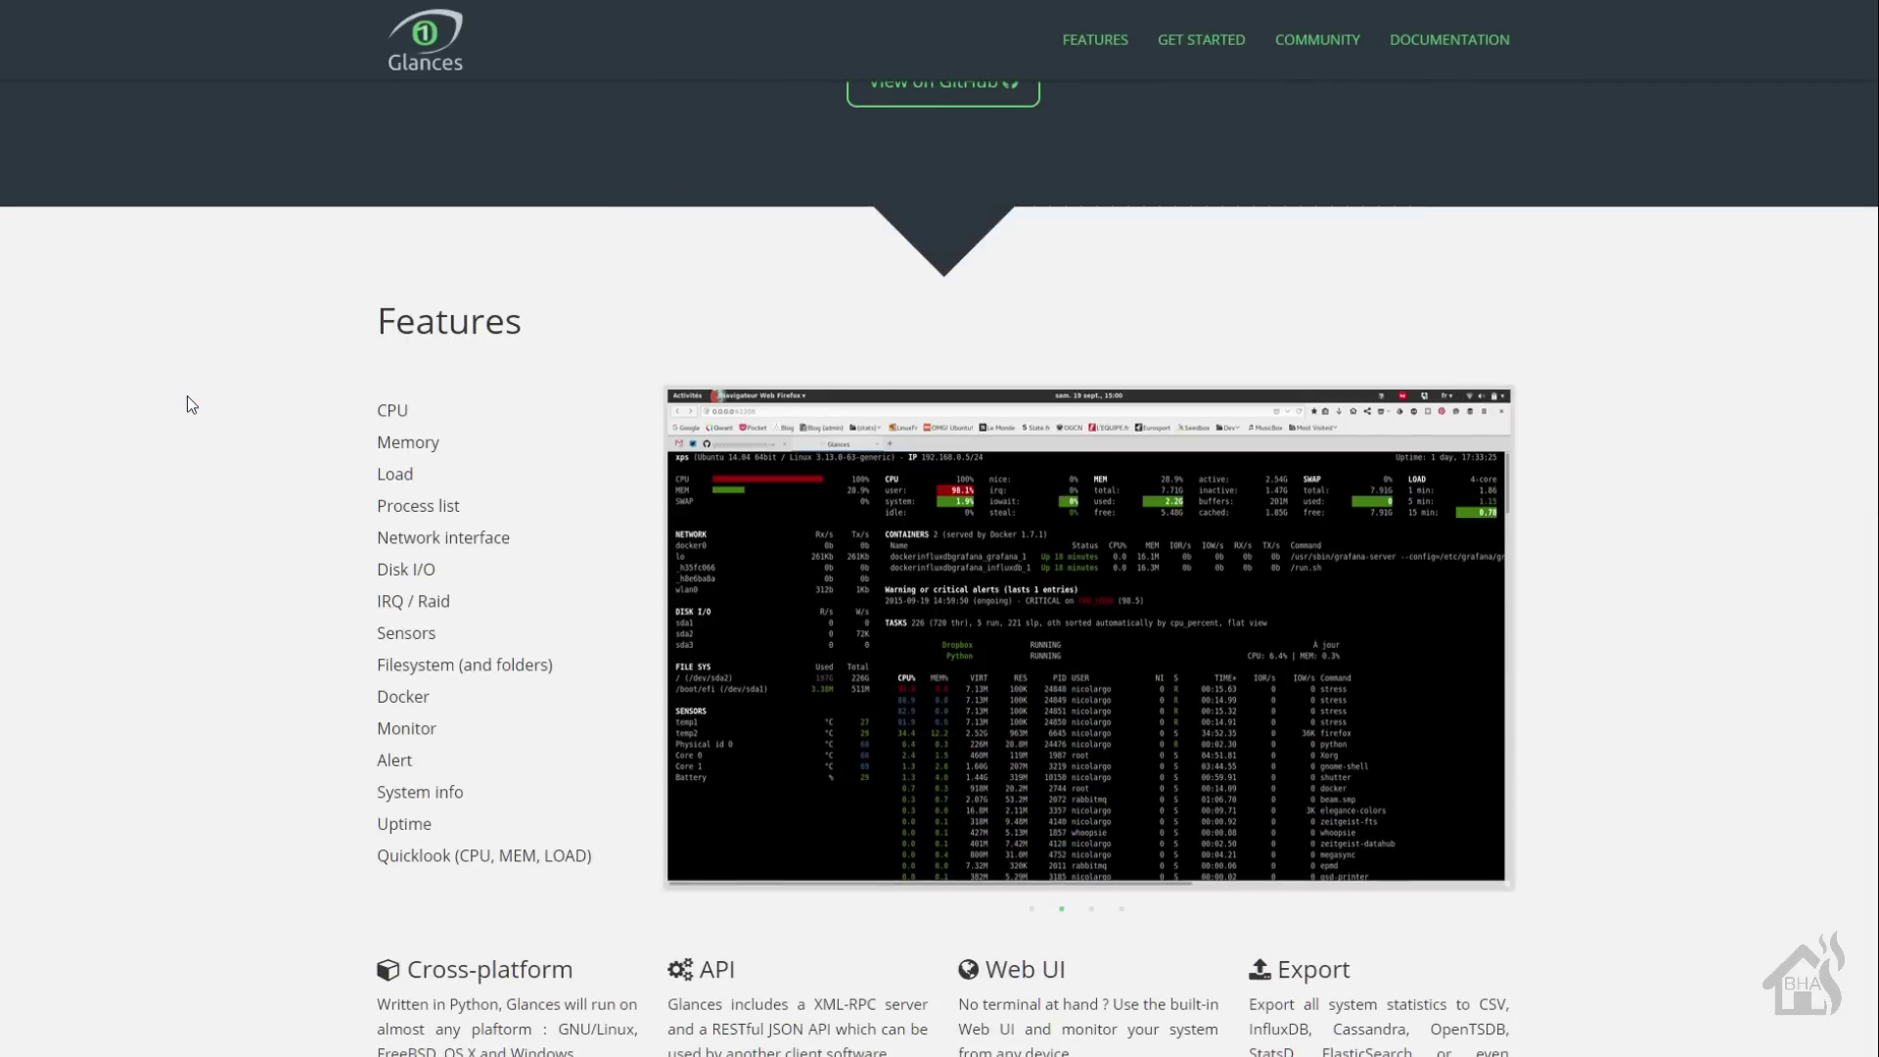
pyautogui.scroll(-4, 191, 404)
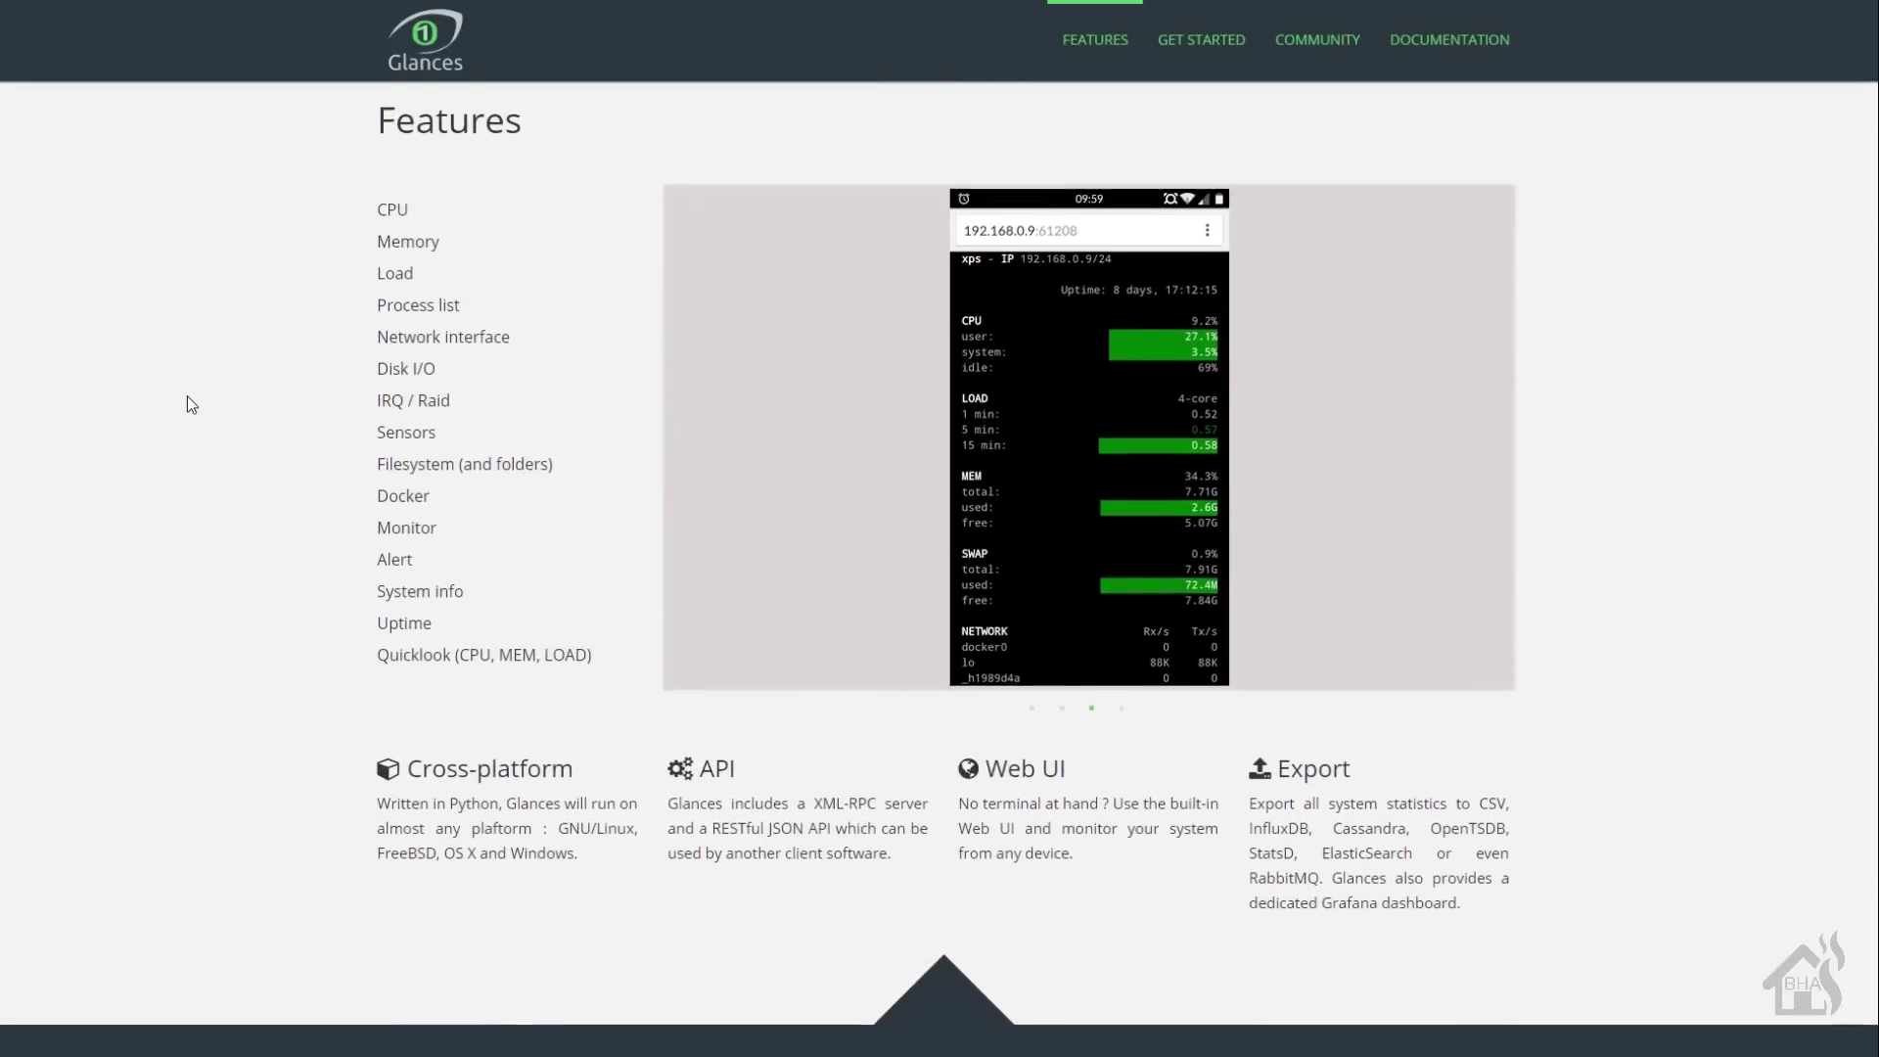
pyautogui.scroll(-3, 188, 398)
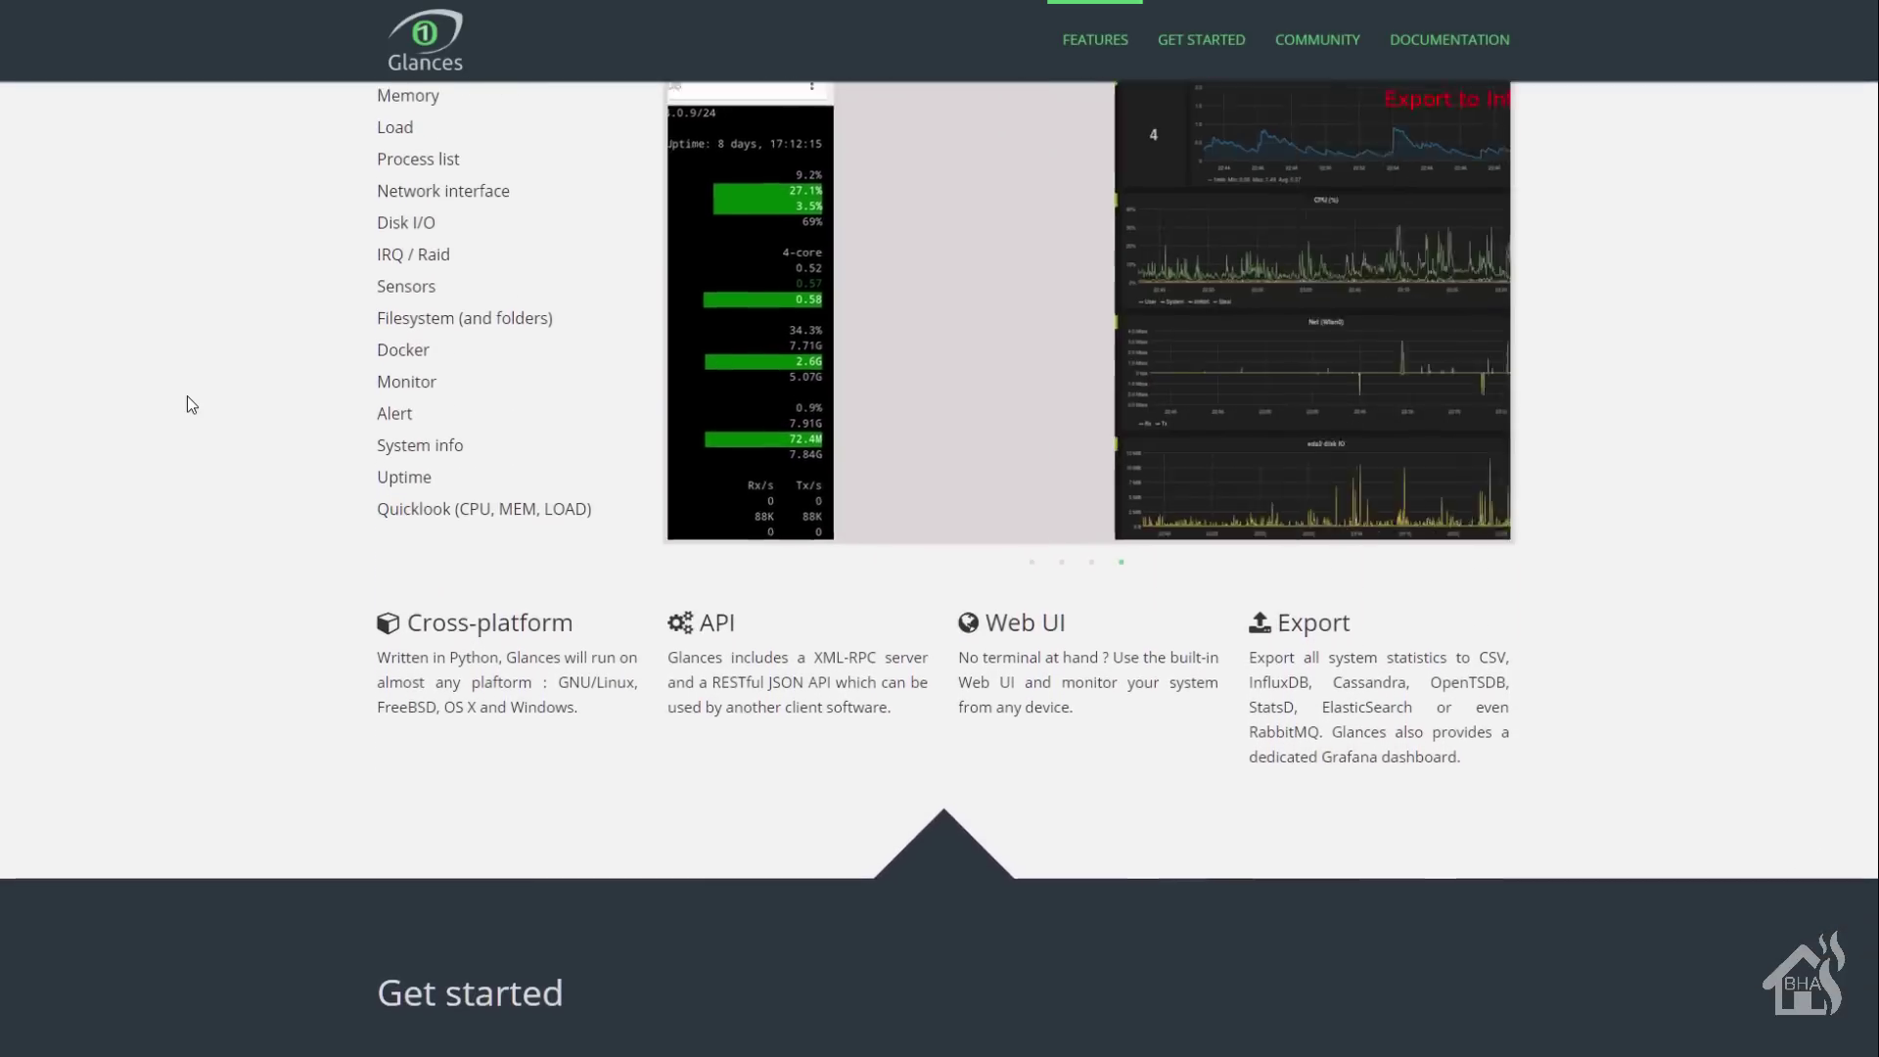
pyautogui.scroll(-5, 188, 397)
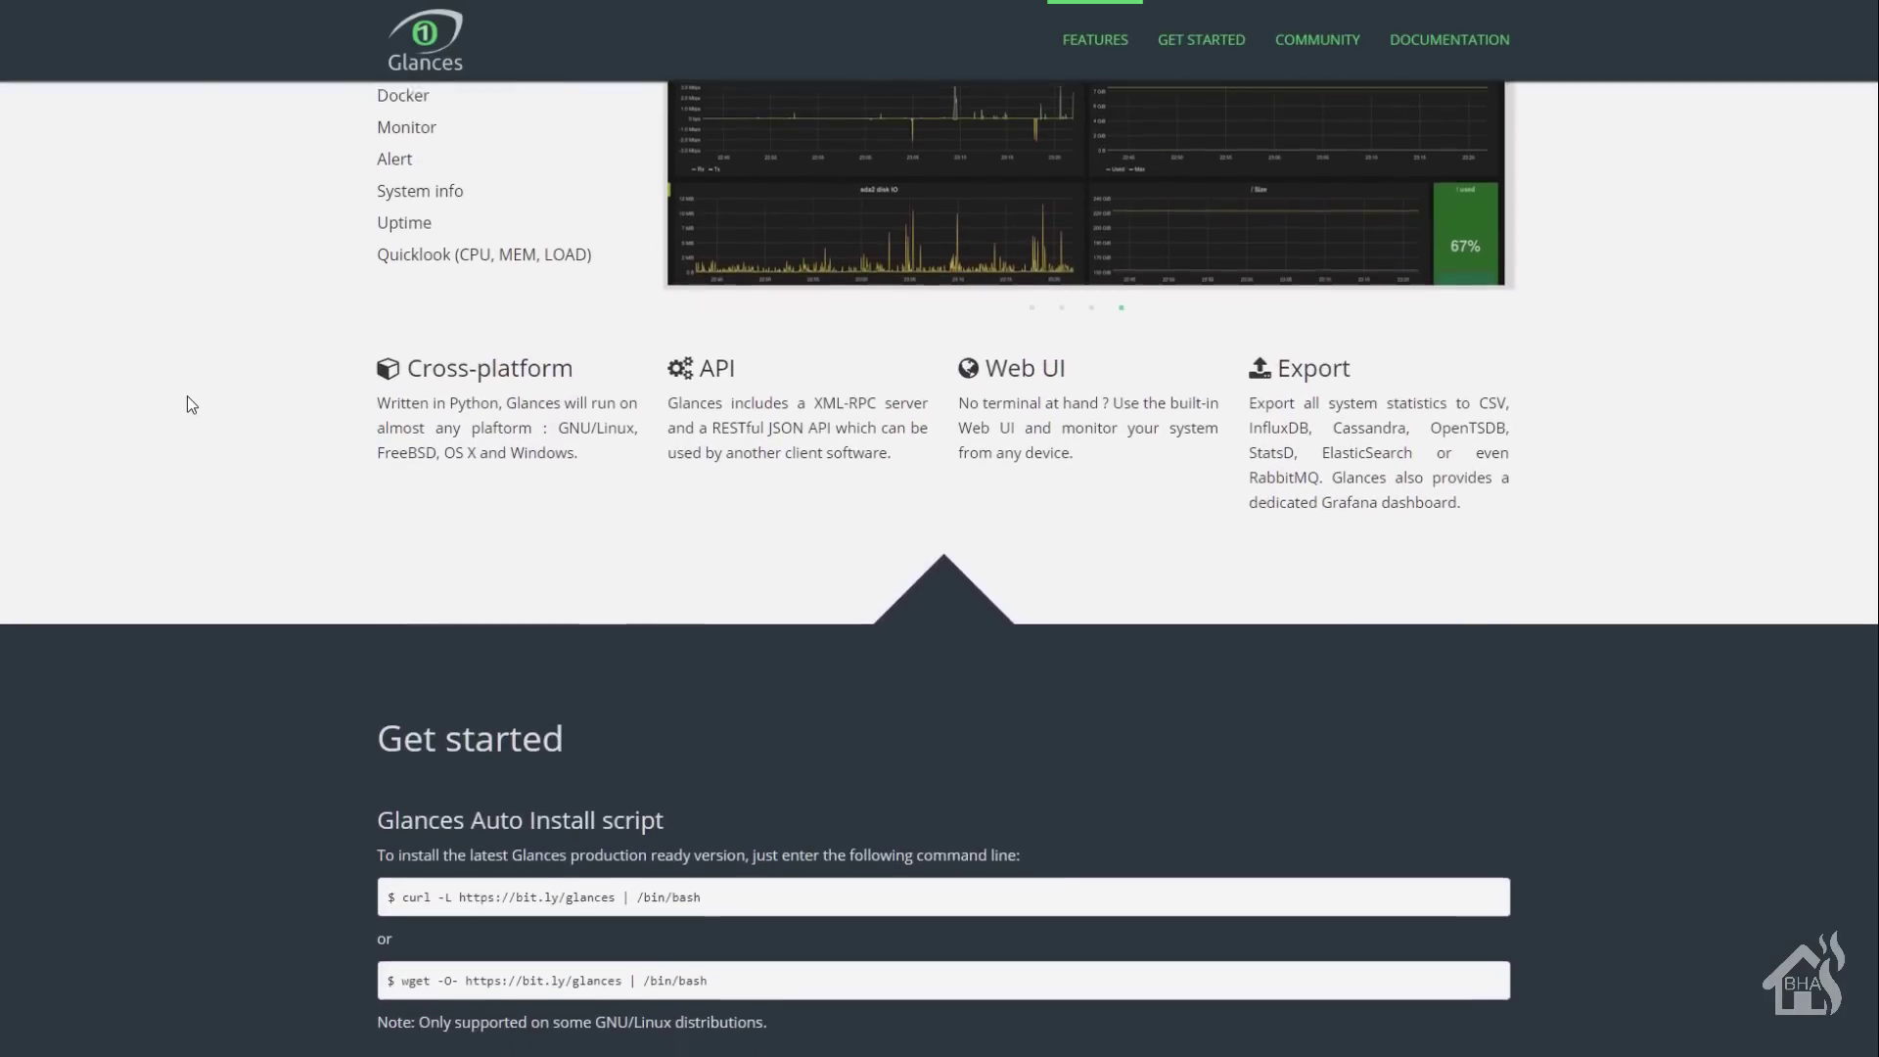
pyautogui.scroll(-5, 191, 404)
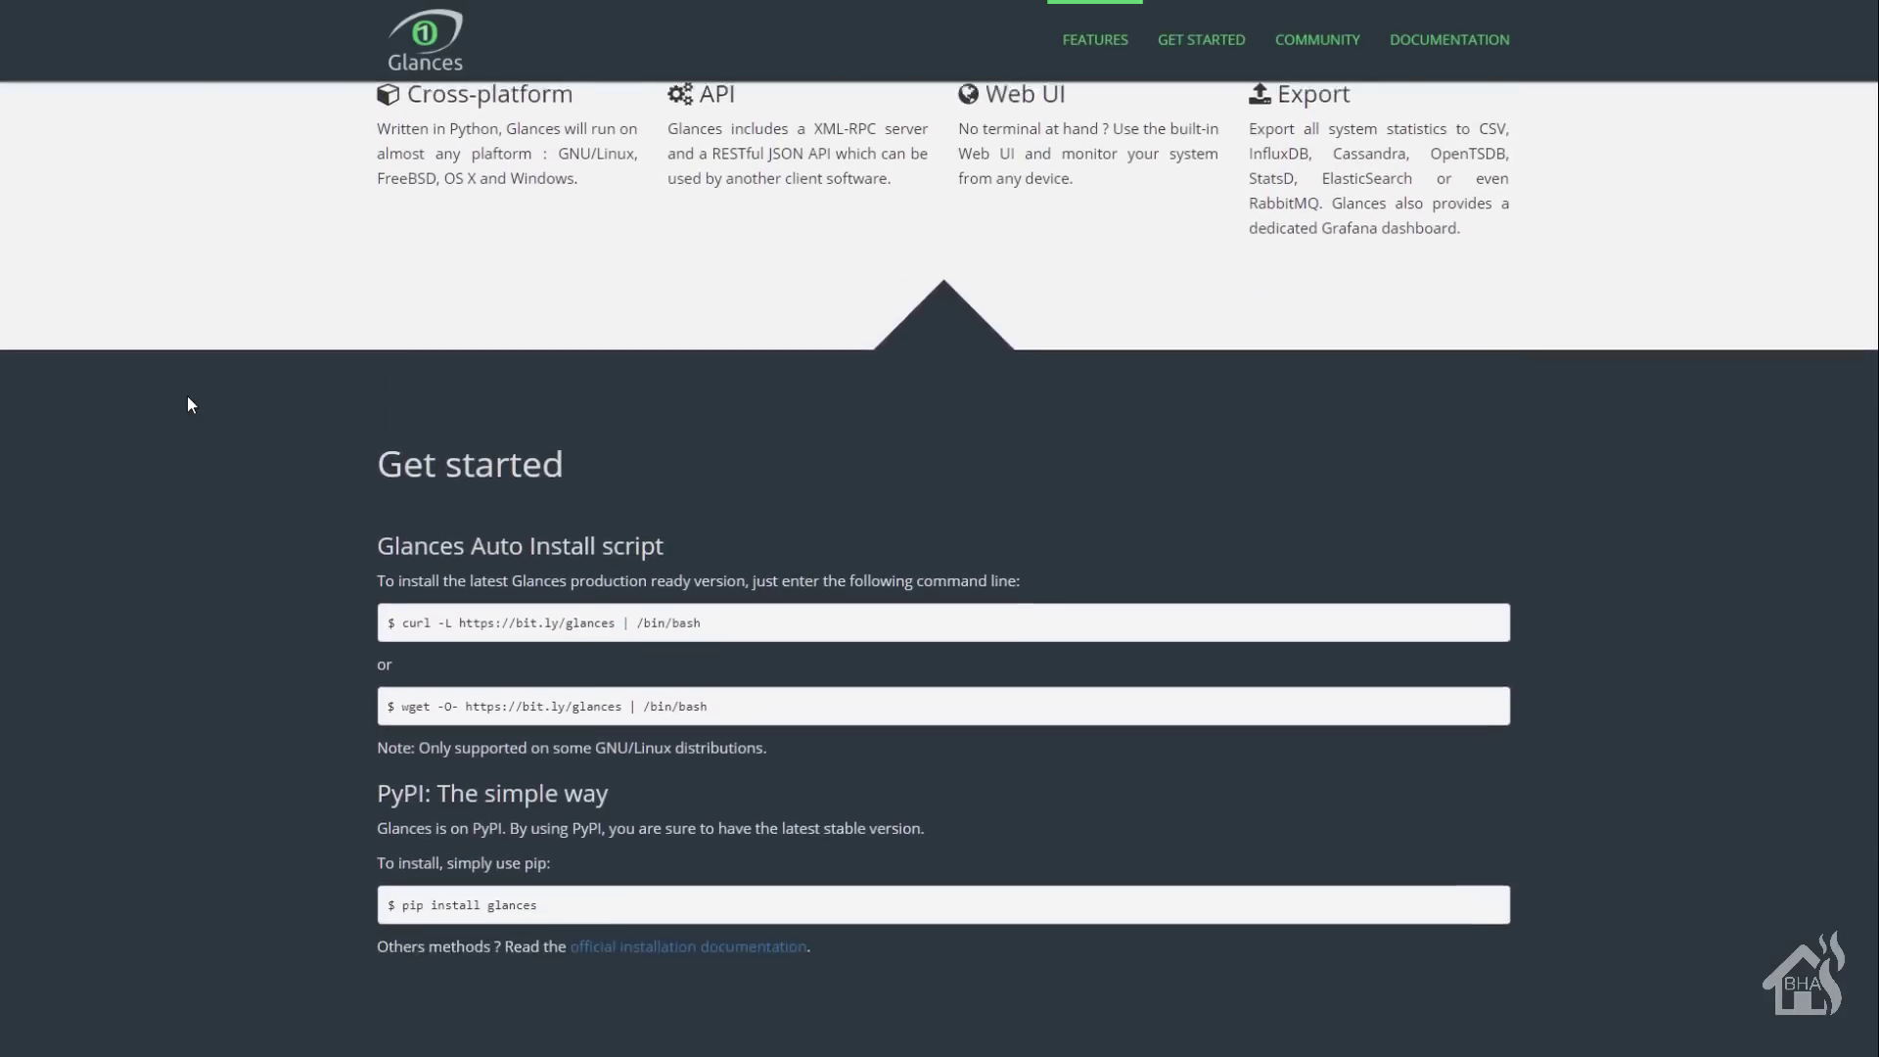
pyautogui.scroll(-5, 191, 404)
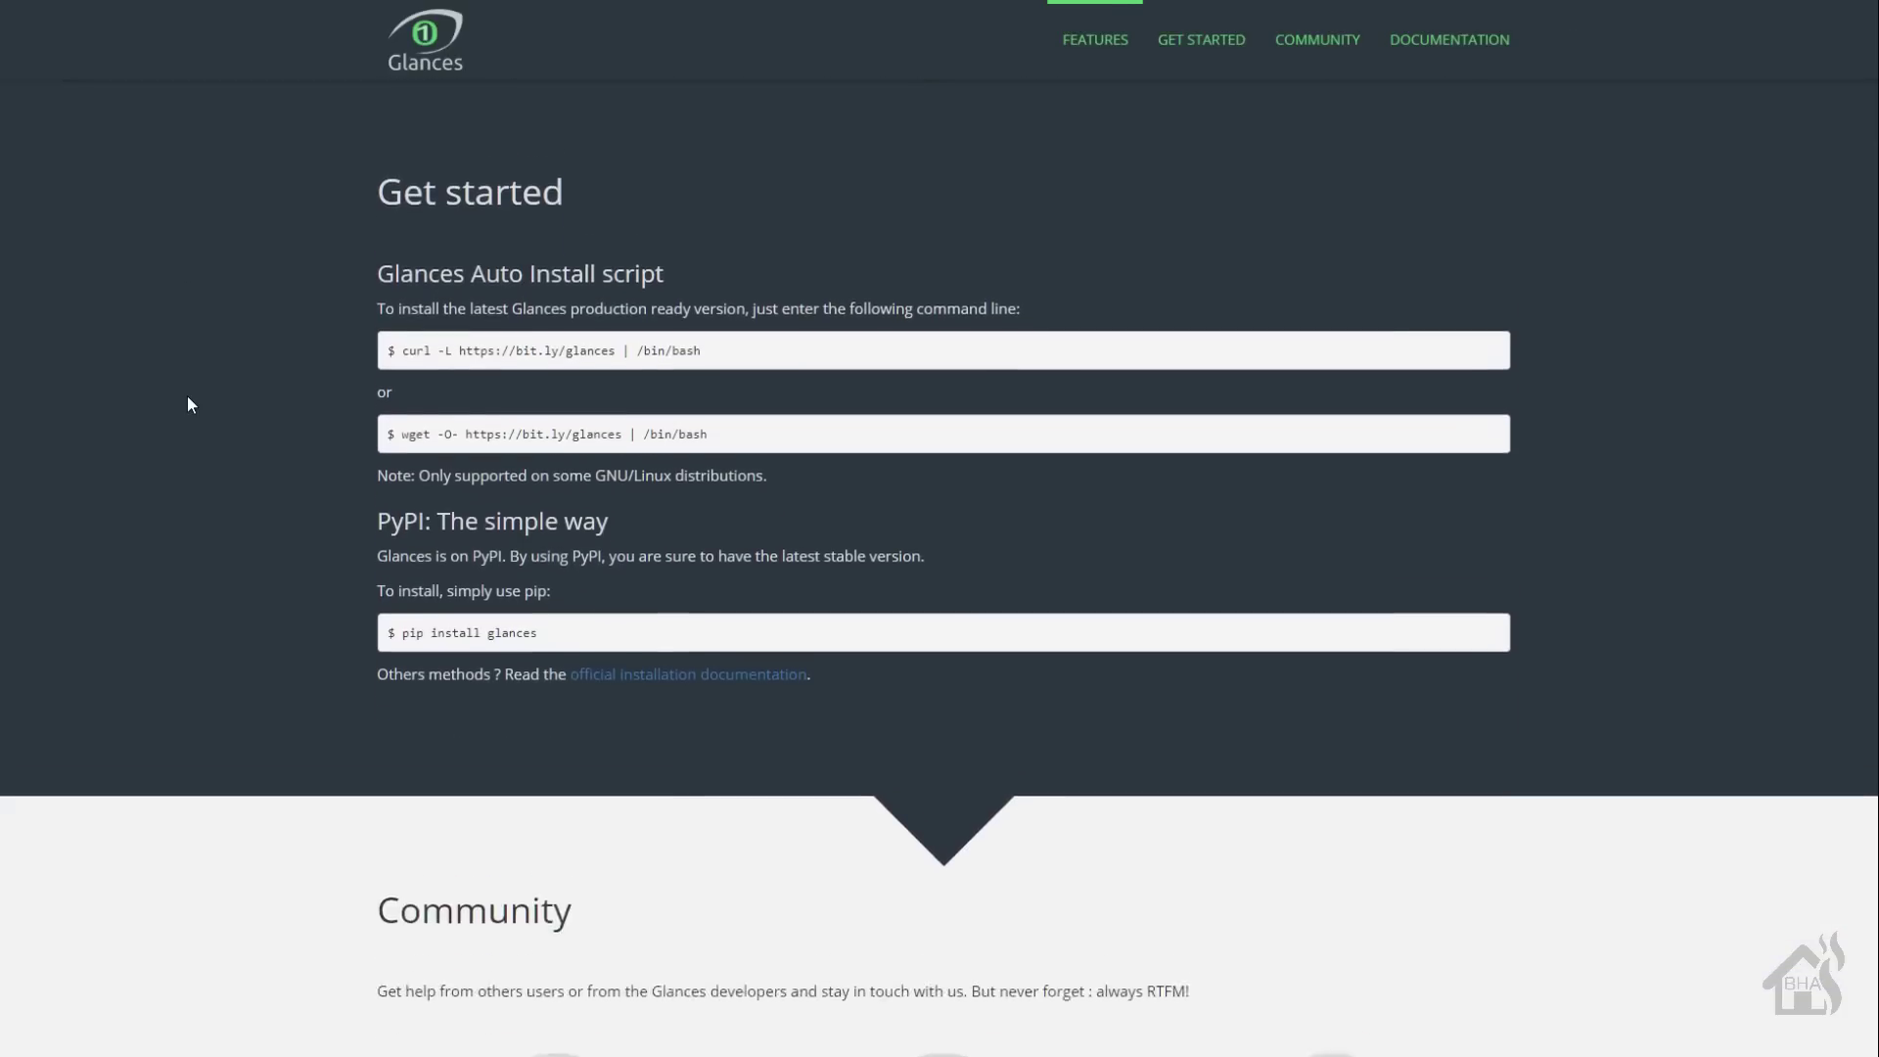
pyautogui.scroll(-5, 191, 405)
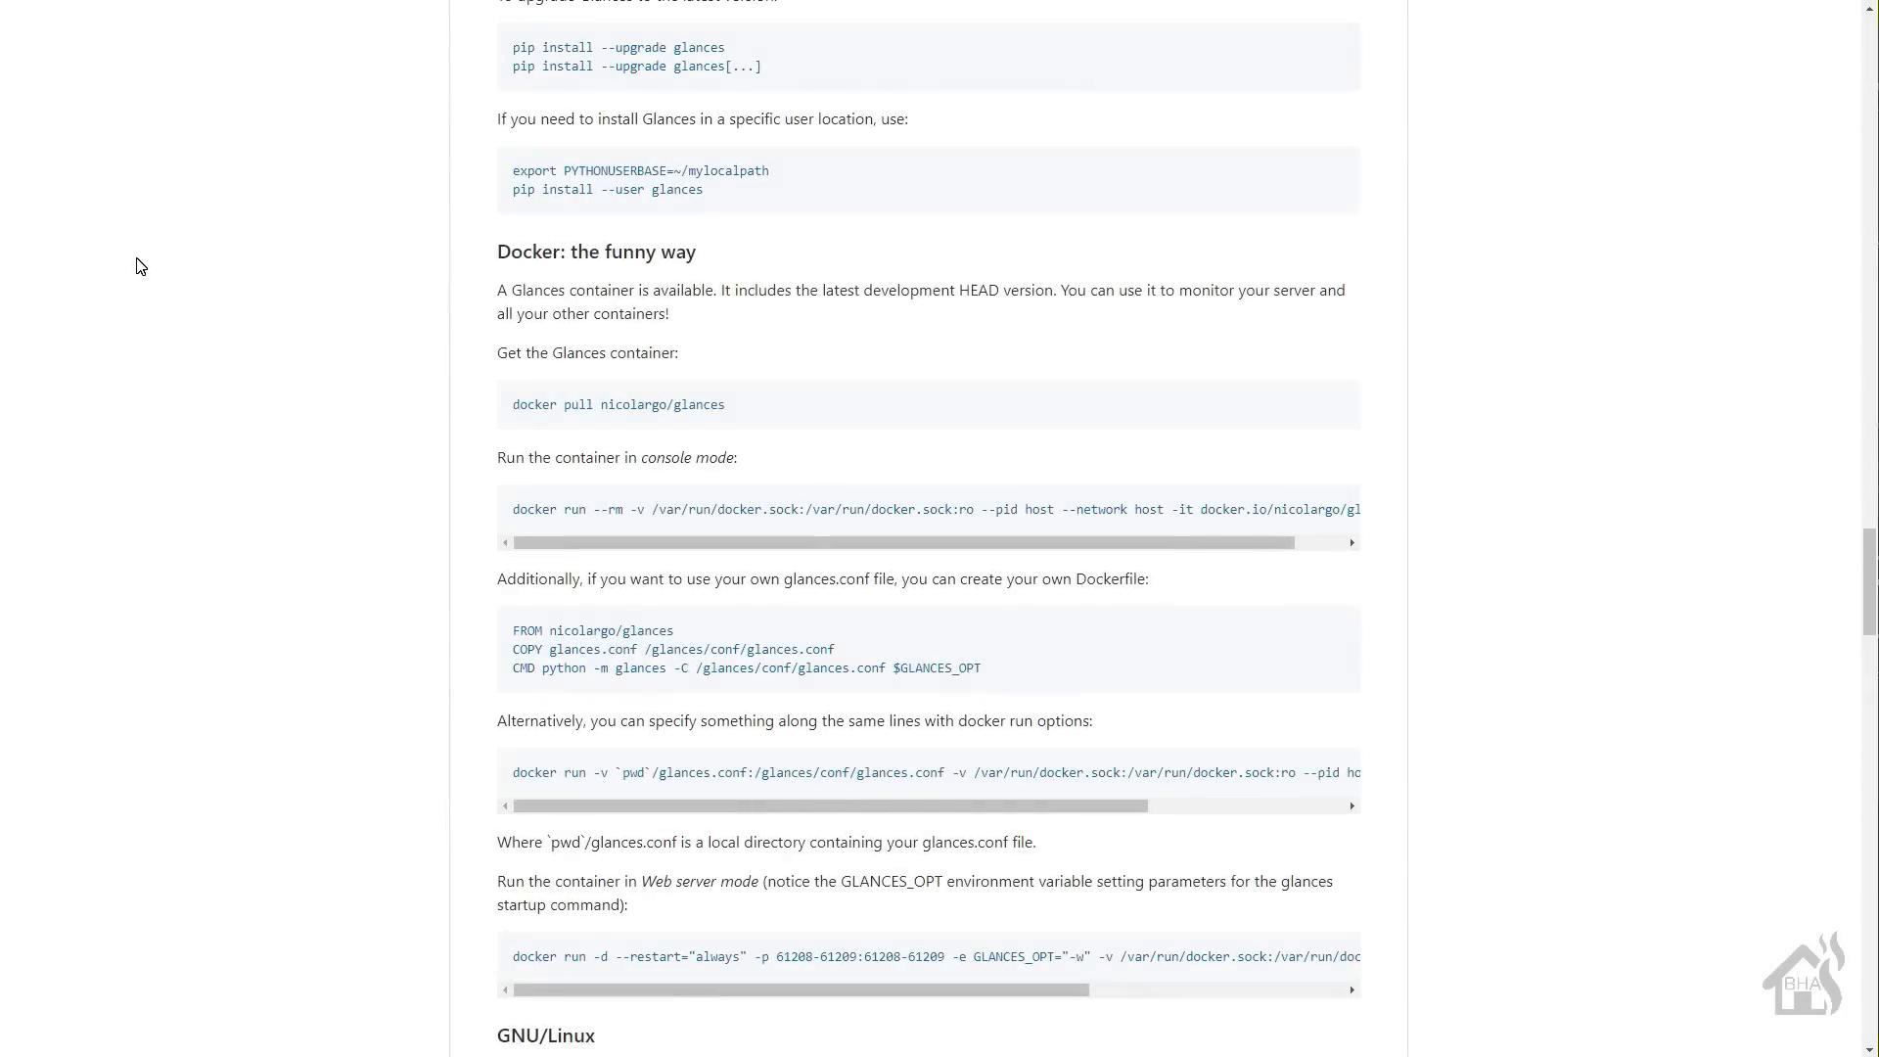
# - Scroll the installation docs to the 'Docker: the funny way' section with its web server run command
pyautogui.scroll(-1, 140, 266)
pyautogui.scroll(-1, 140, 266)
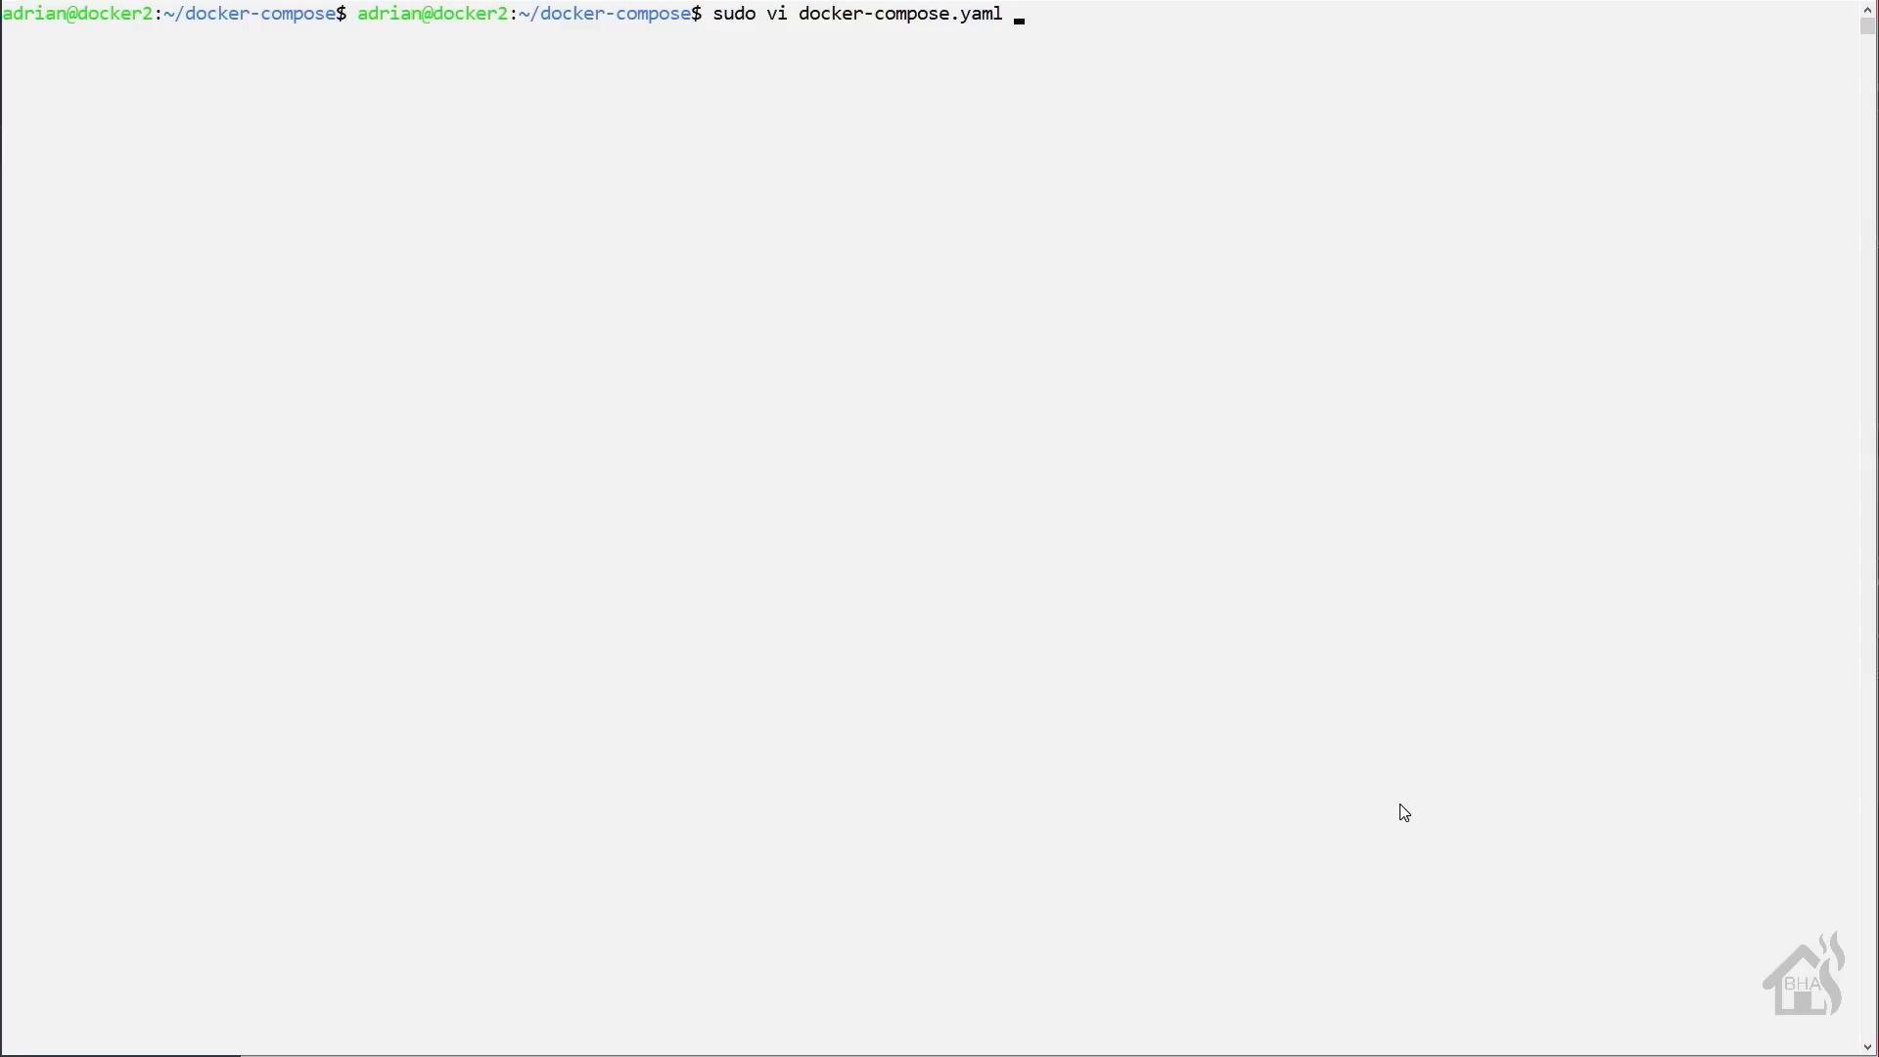
# - Open docker-compose.yaml in vi and start a glances service with container_name glances and restart always
pyautogui.press('Return')
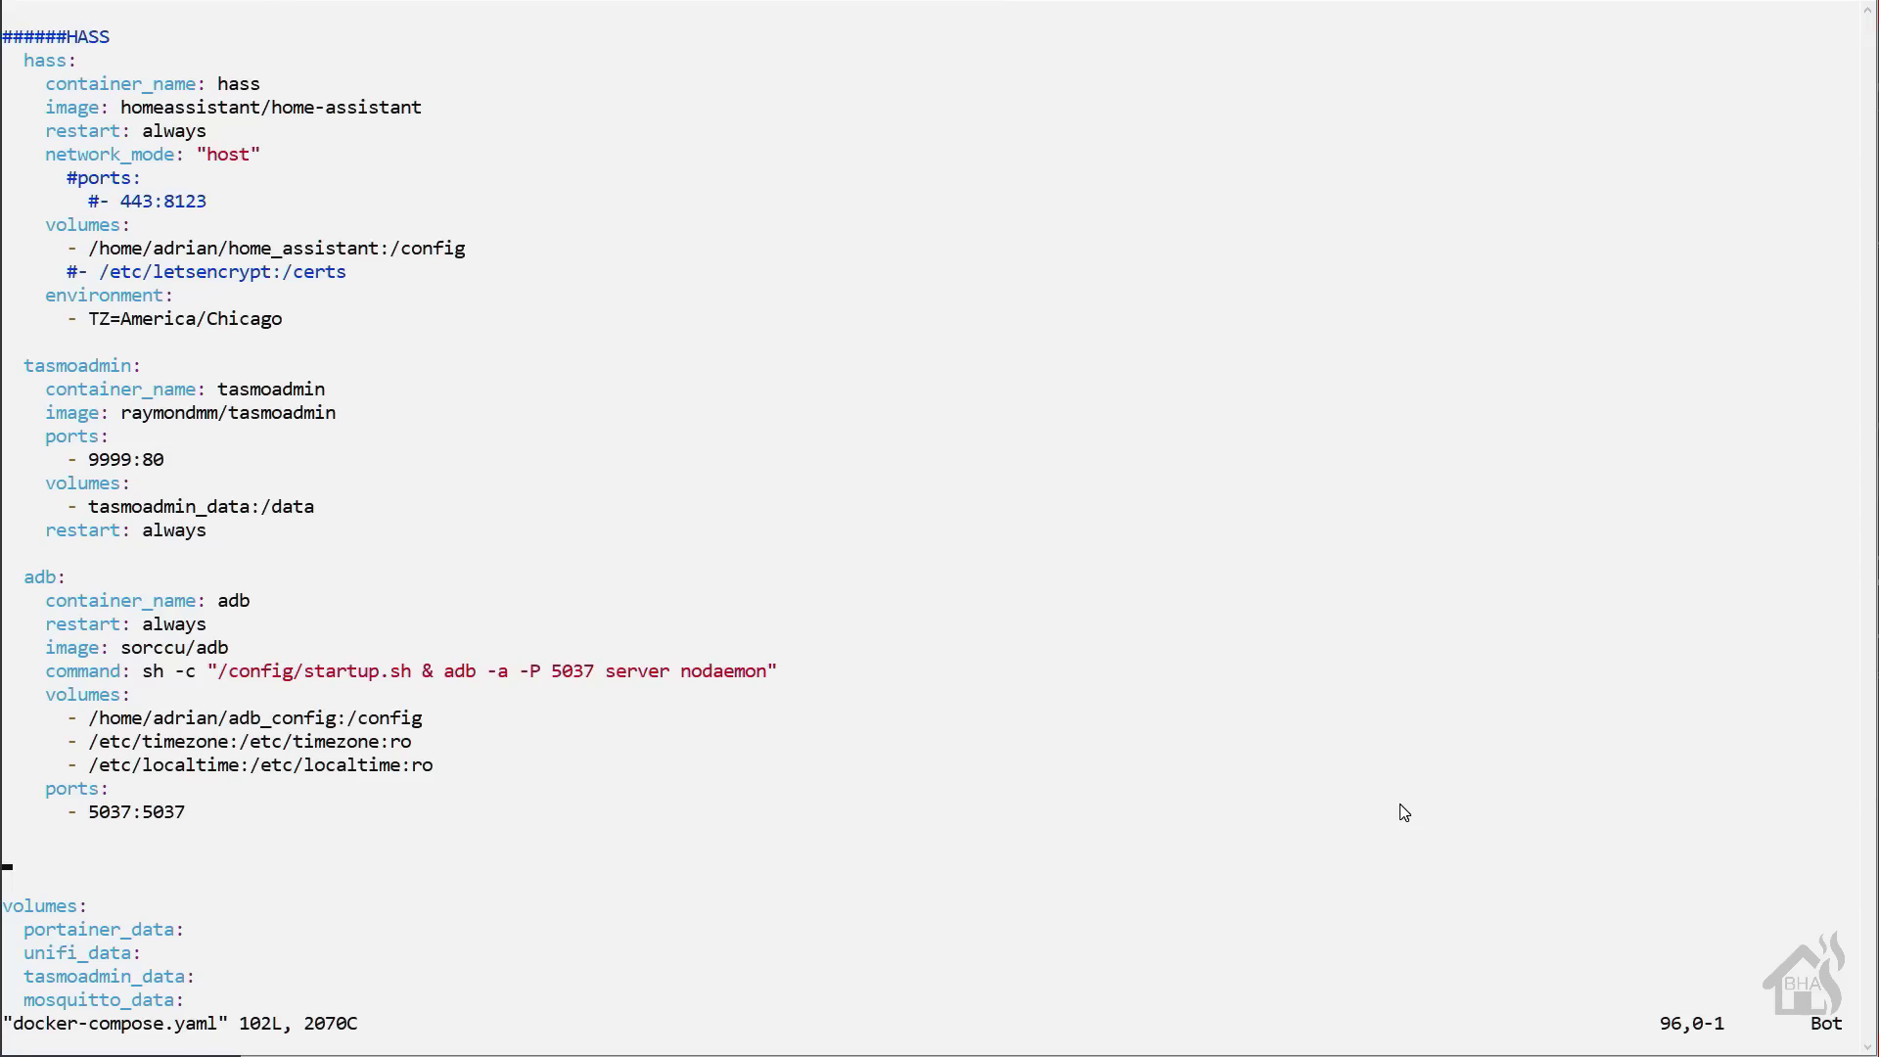
pyautogui.write('i')
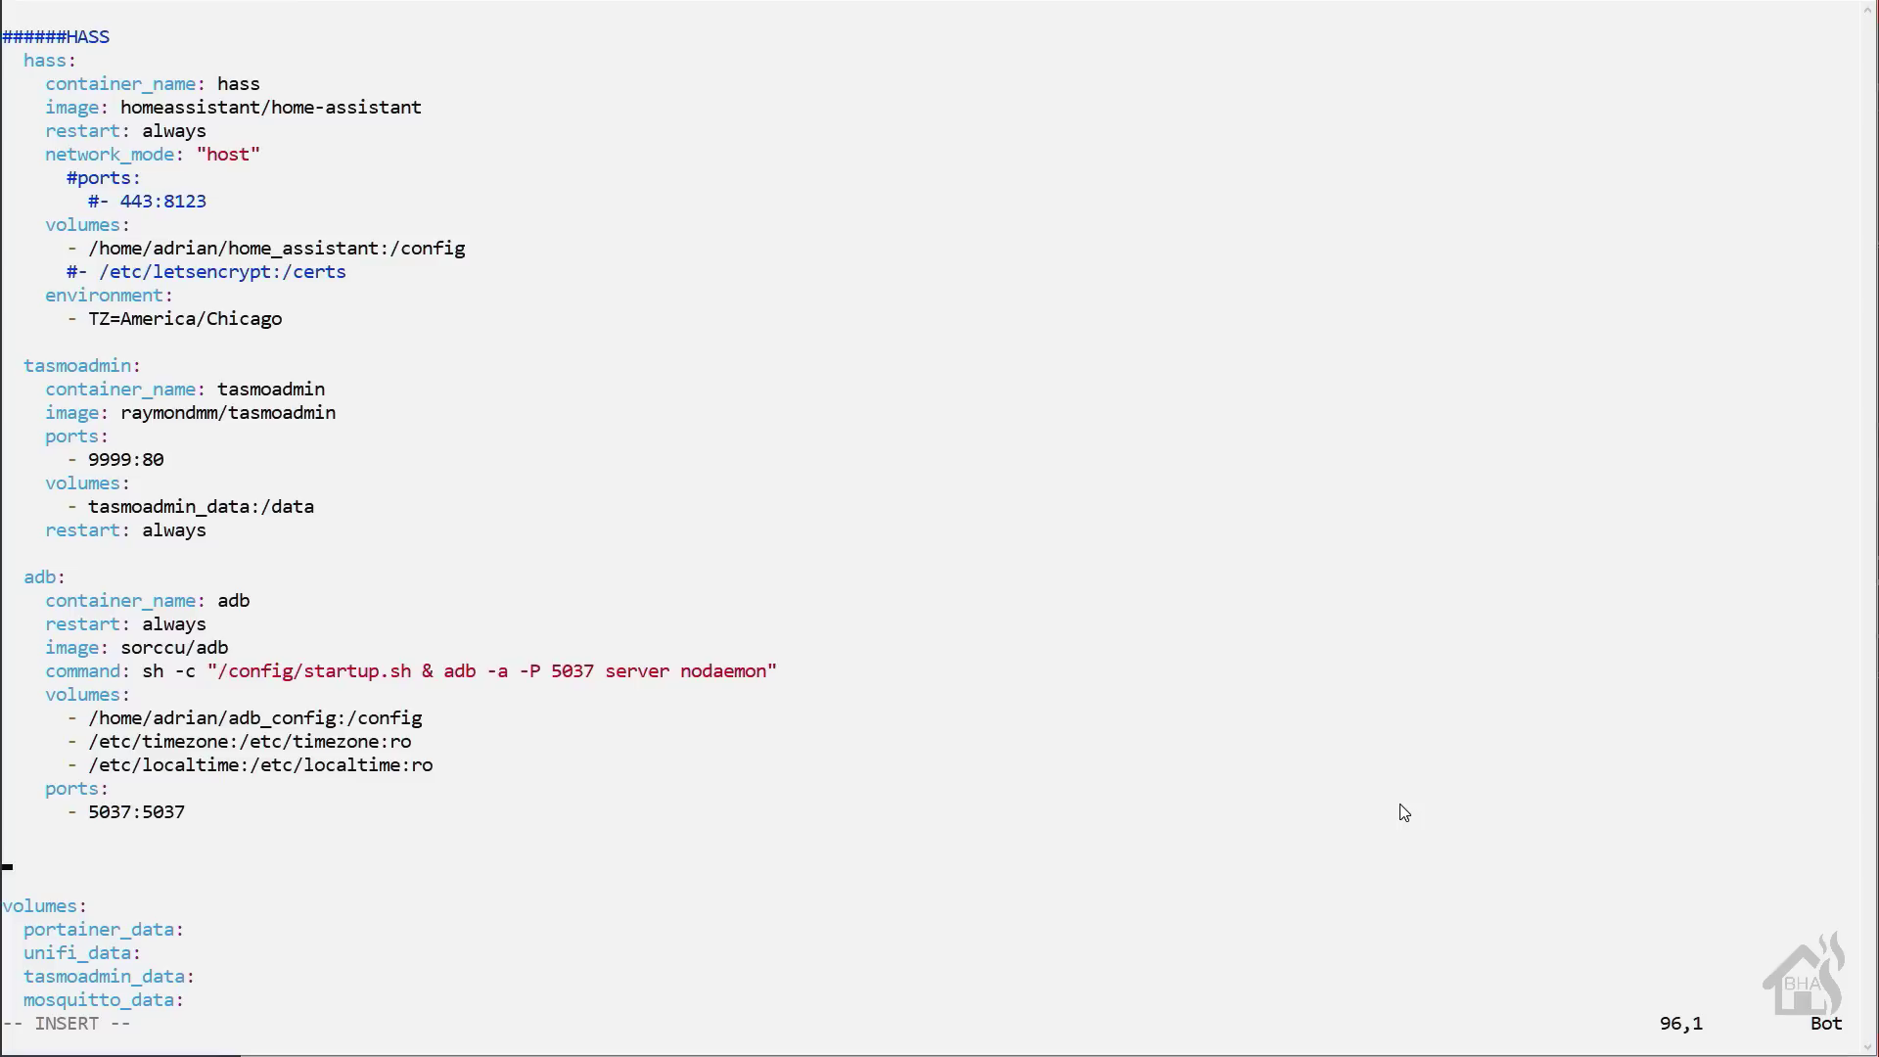
pyautogui.write('  glances:')
pyautogui.press('Return')
pyautogui.press('BackSpace')
pyautogui.press('BackSpace')
pyautogui.press('BackSpace')
pyautogui.press('BackSpace')
pyautogui.press('BackSpace')
pyautogui.press('BackSpace')
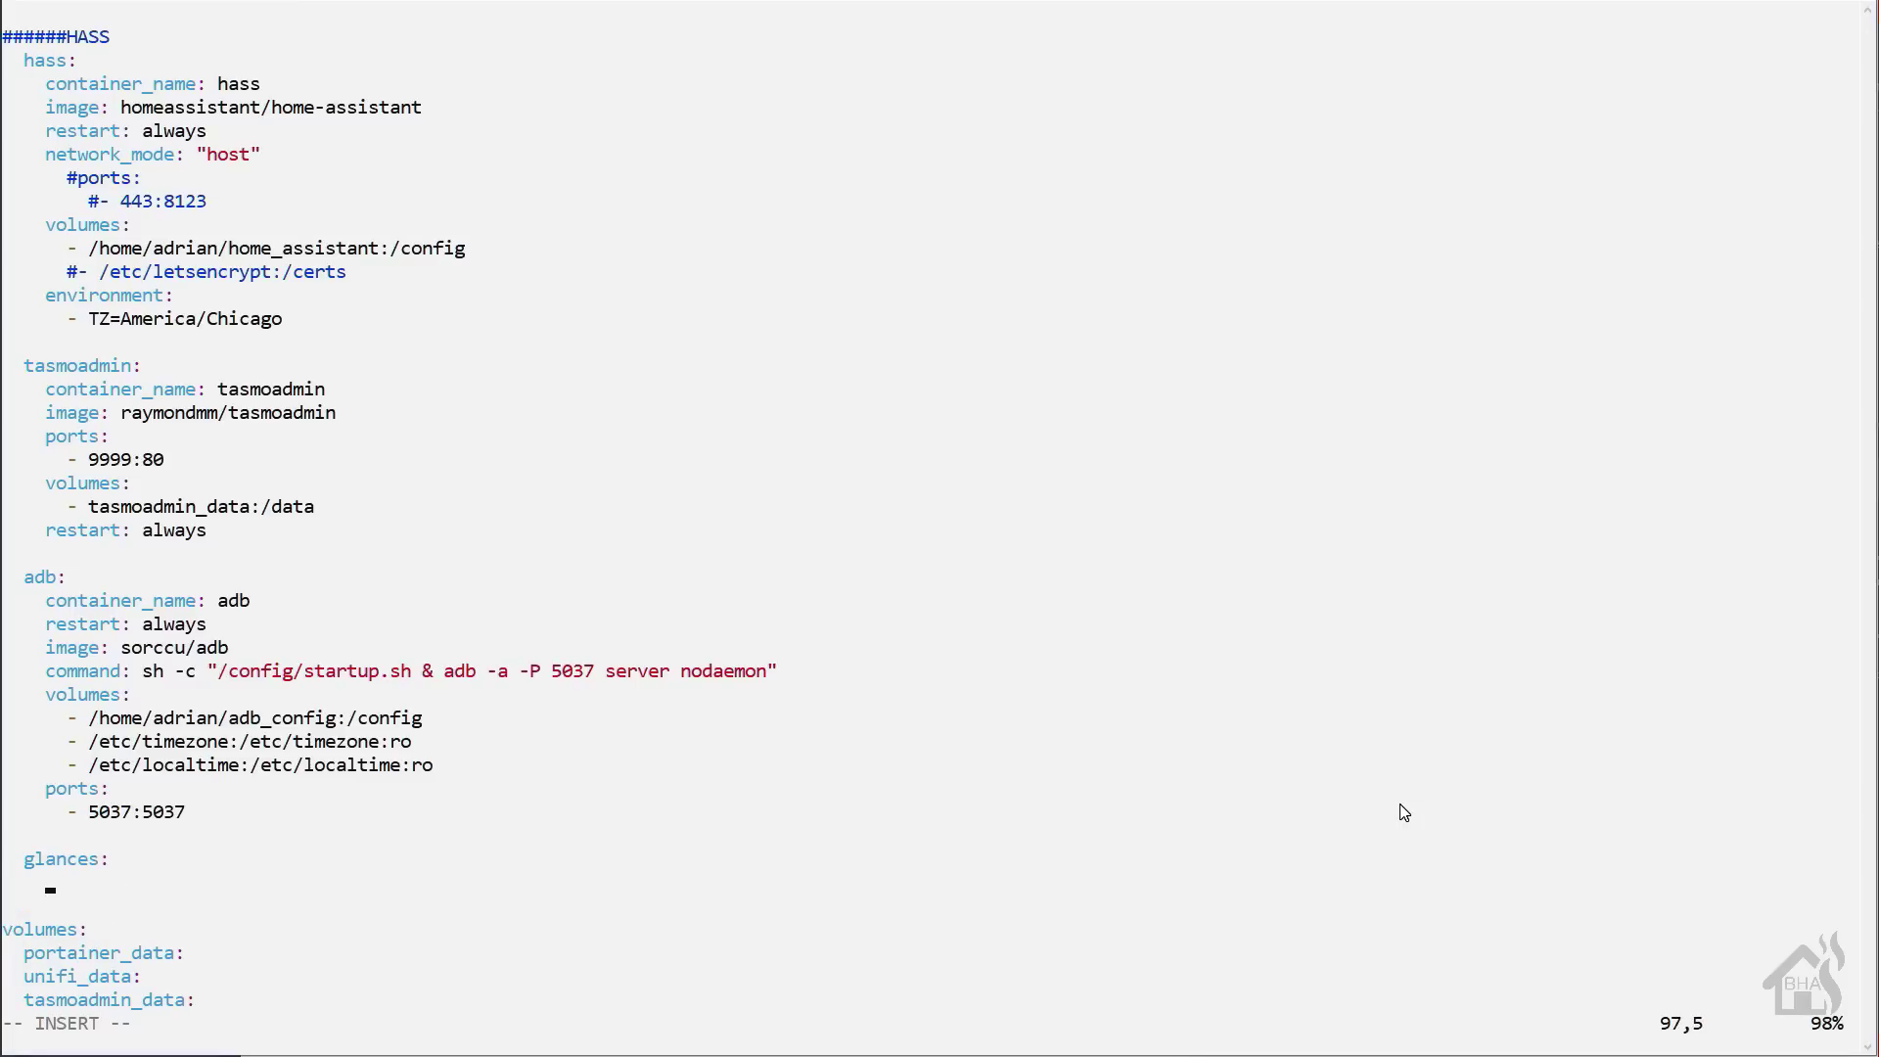
pyautogui.write('container_name')
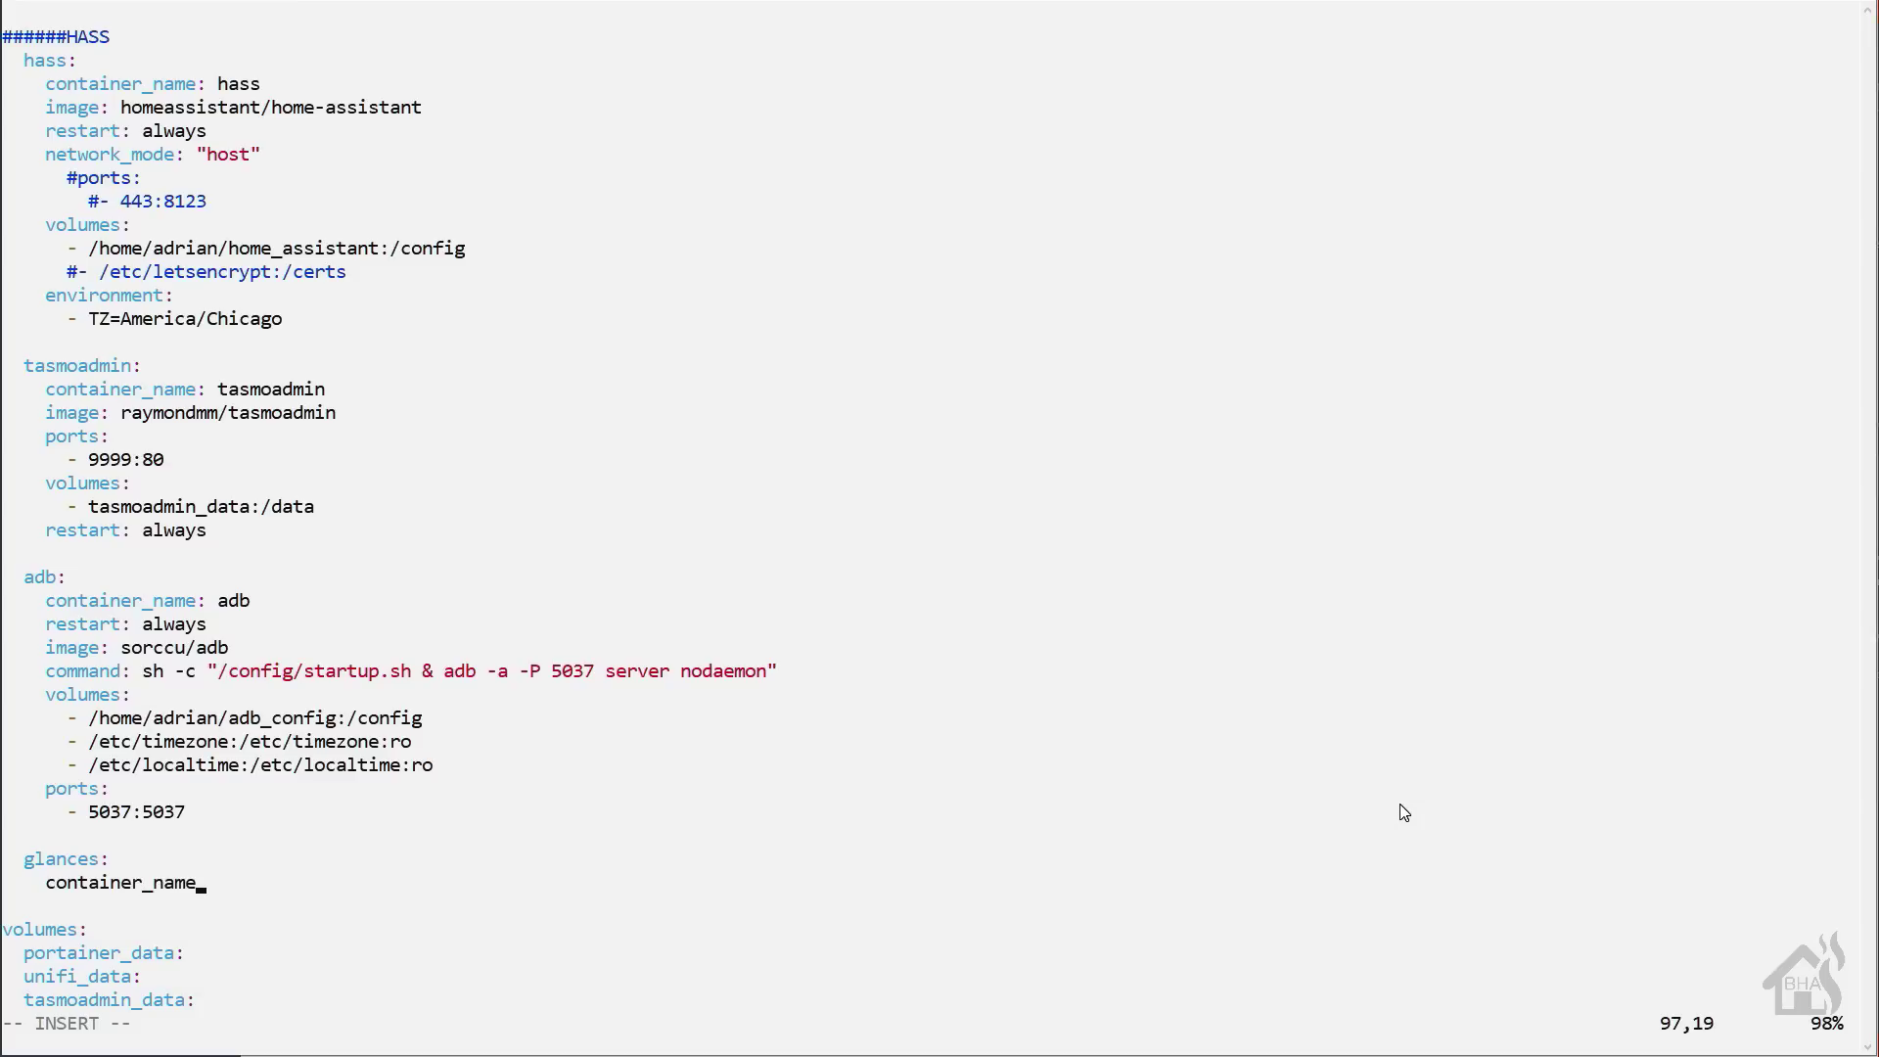
pyautogui.write(': glances')
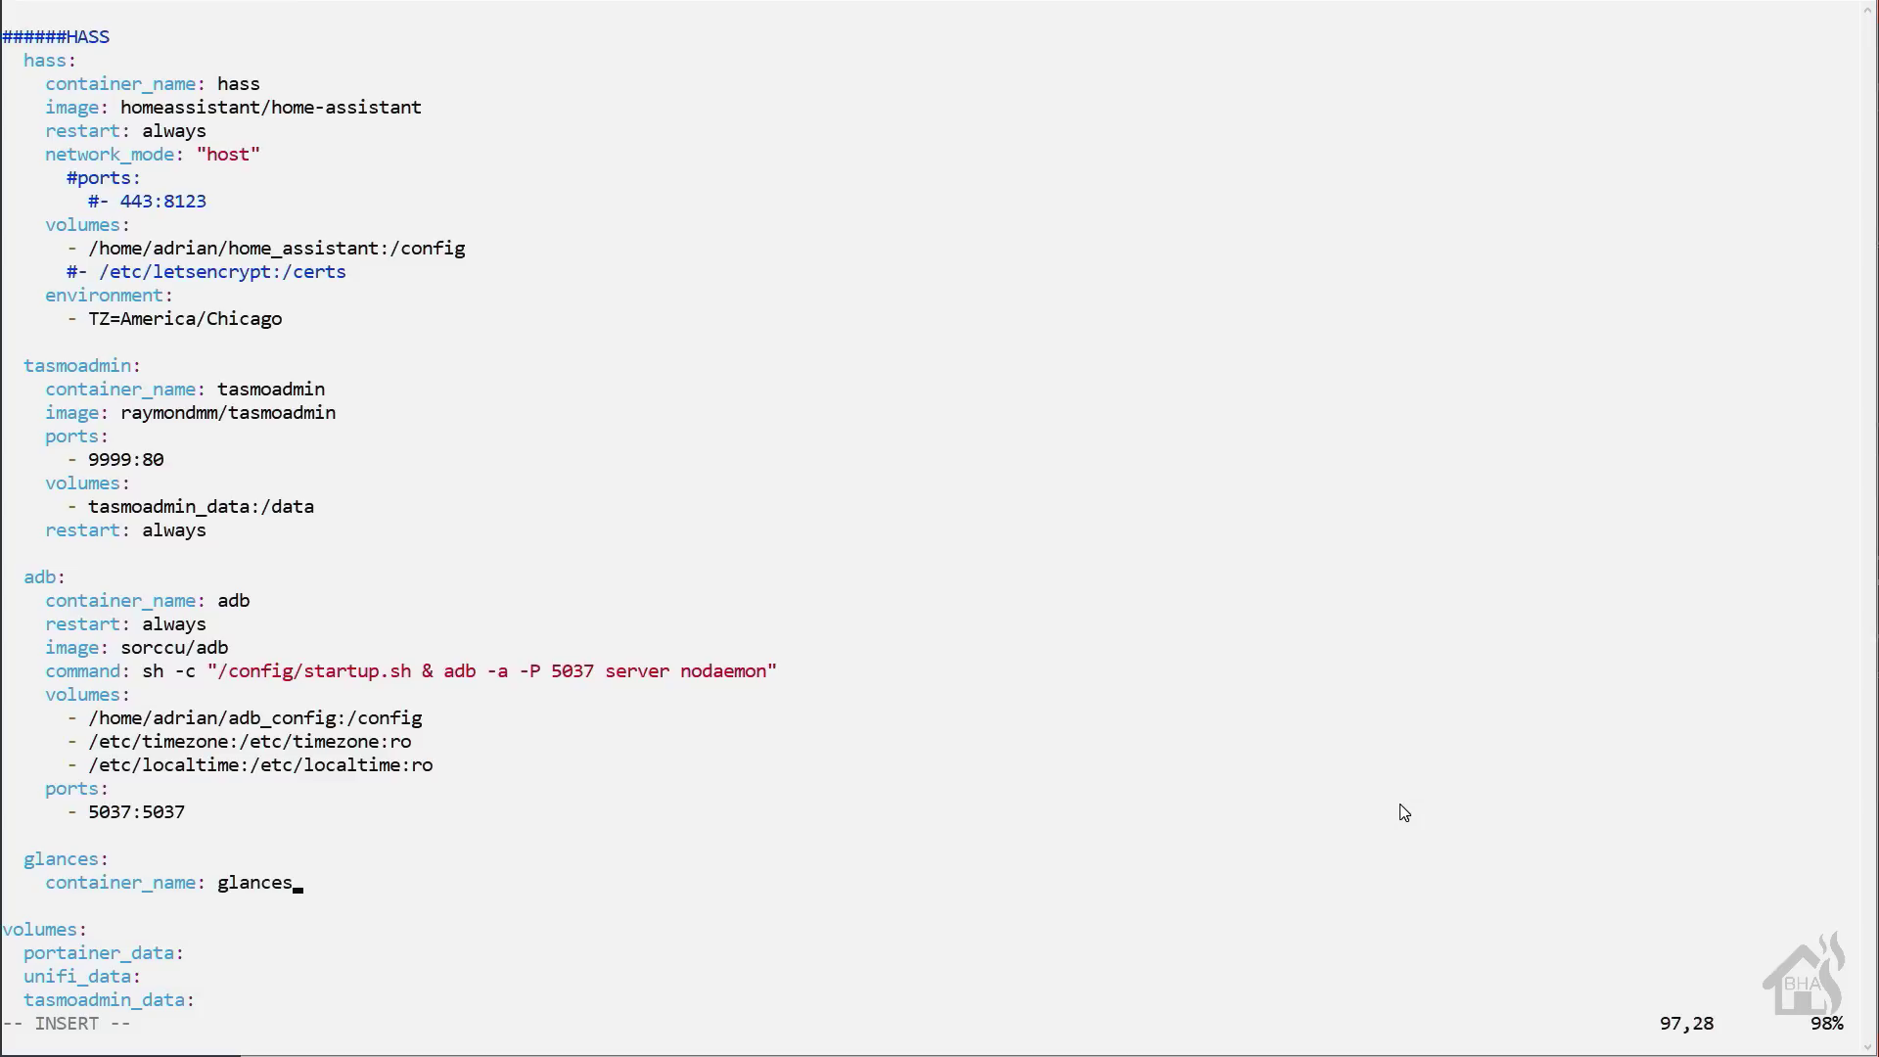
pyautogui.press('Return')
pyautogui.write('restart: always')
# - Add image nicolargo/glances and a volume mounting /var/run/docker.sock
pyautogui.press('Return')
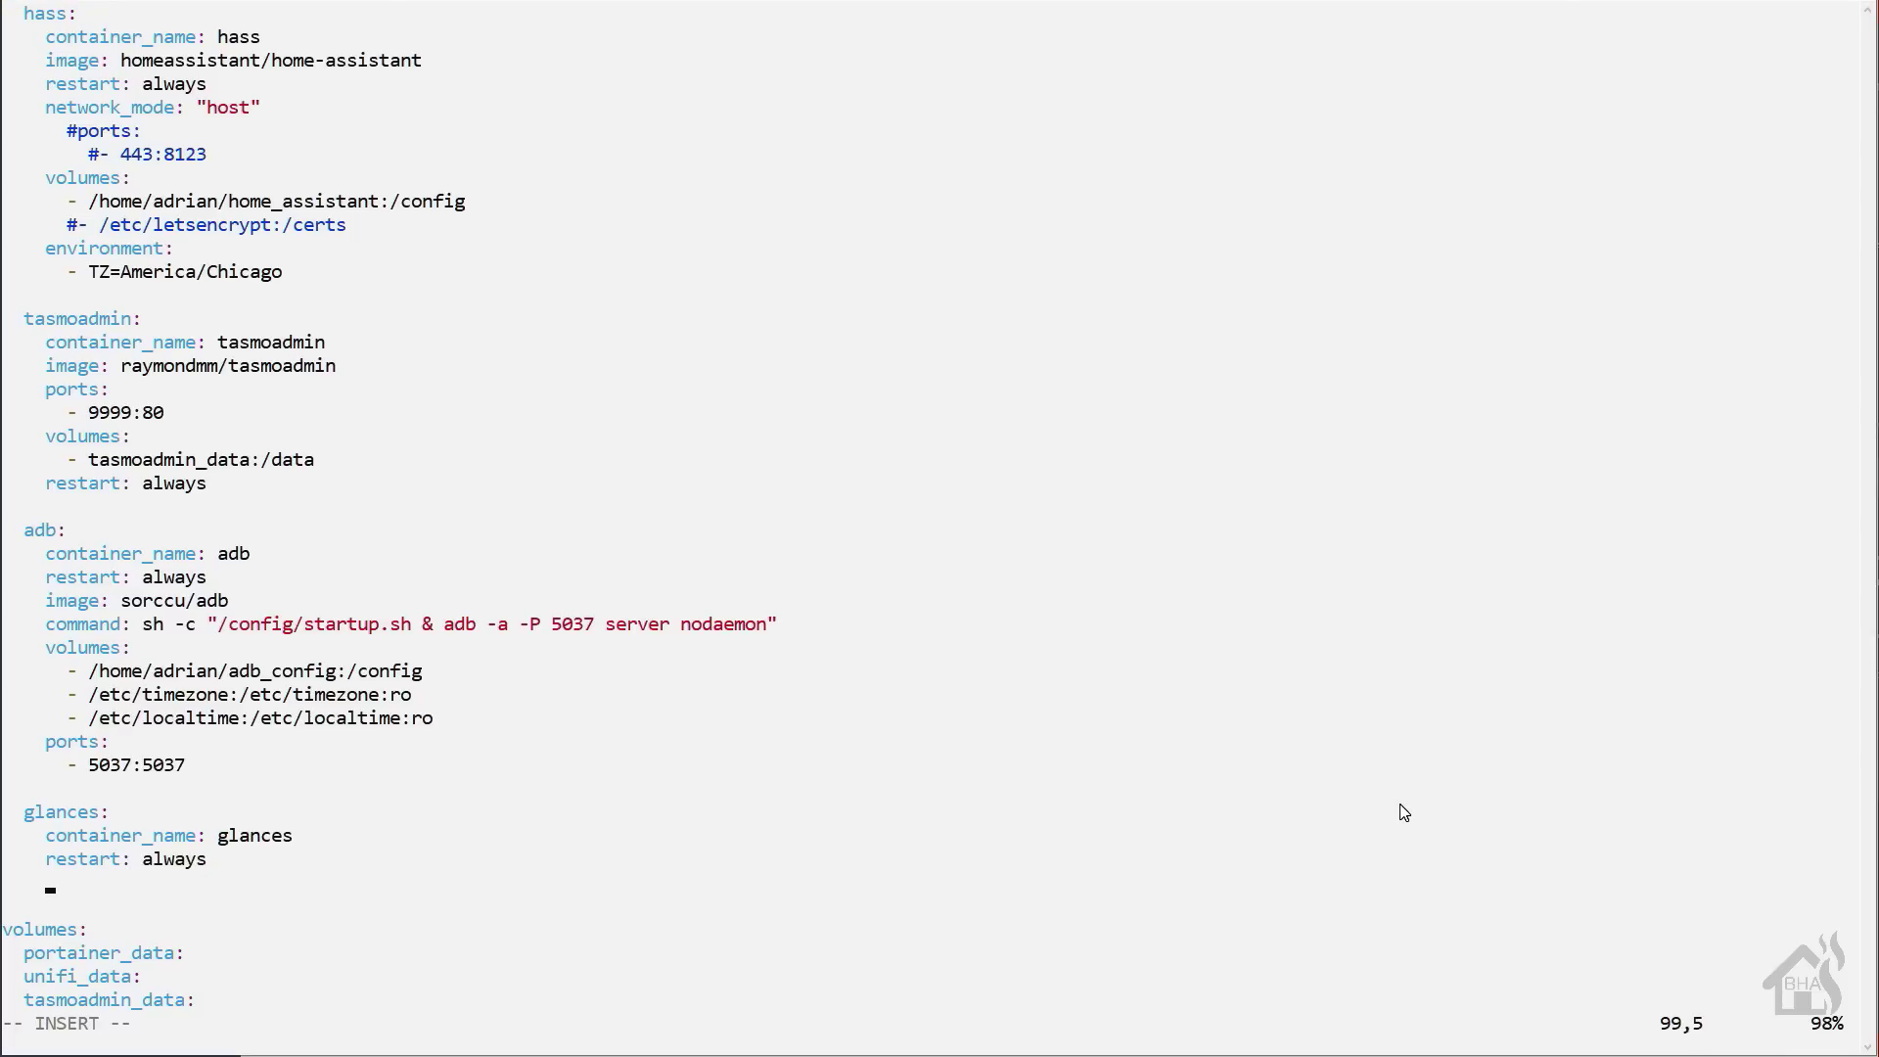
pyautogui.write('image: nicolargo')
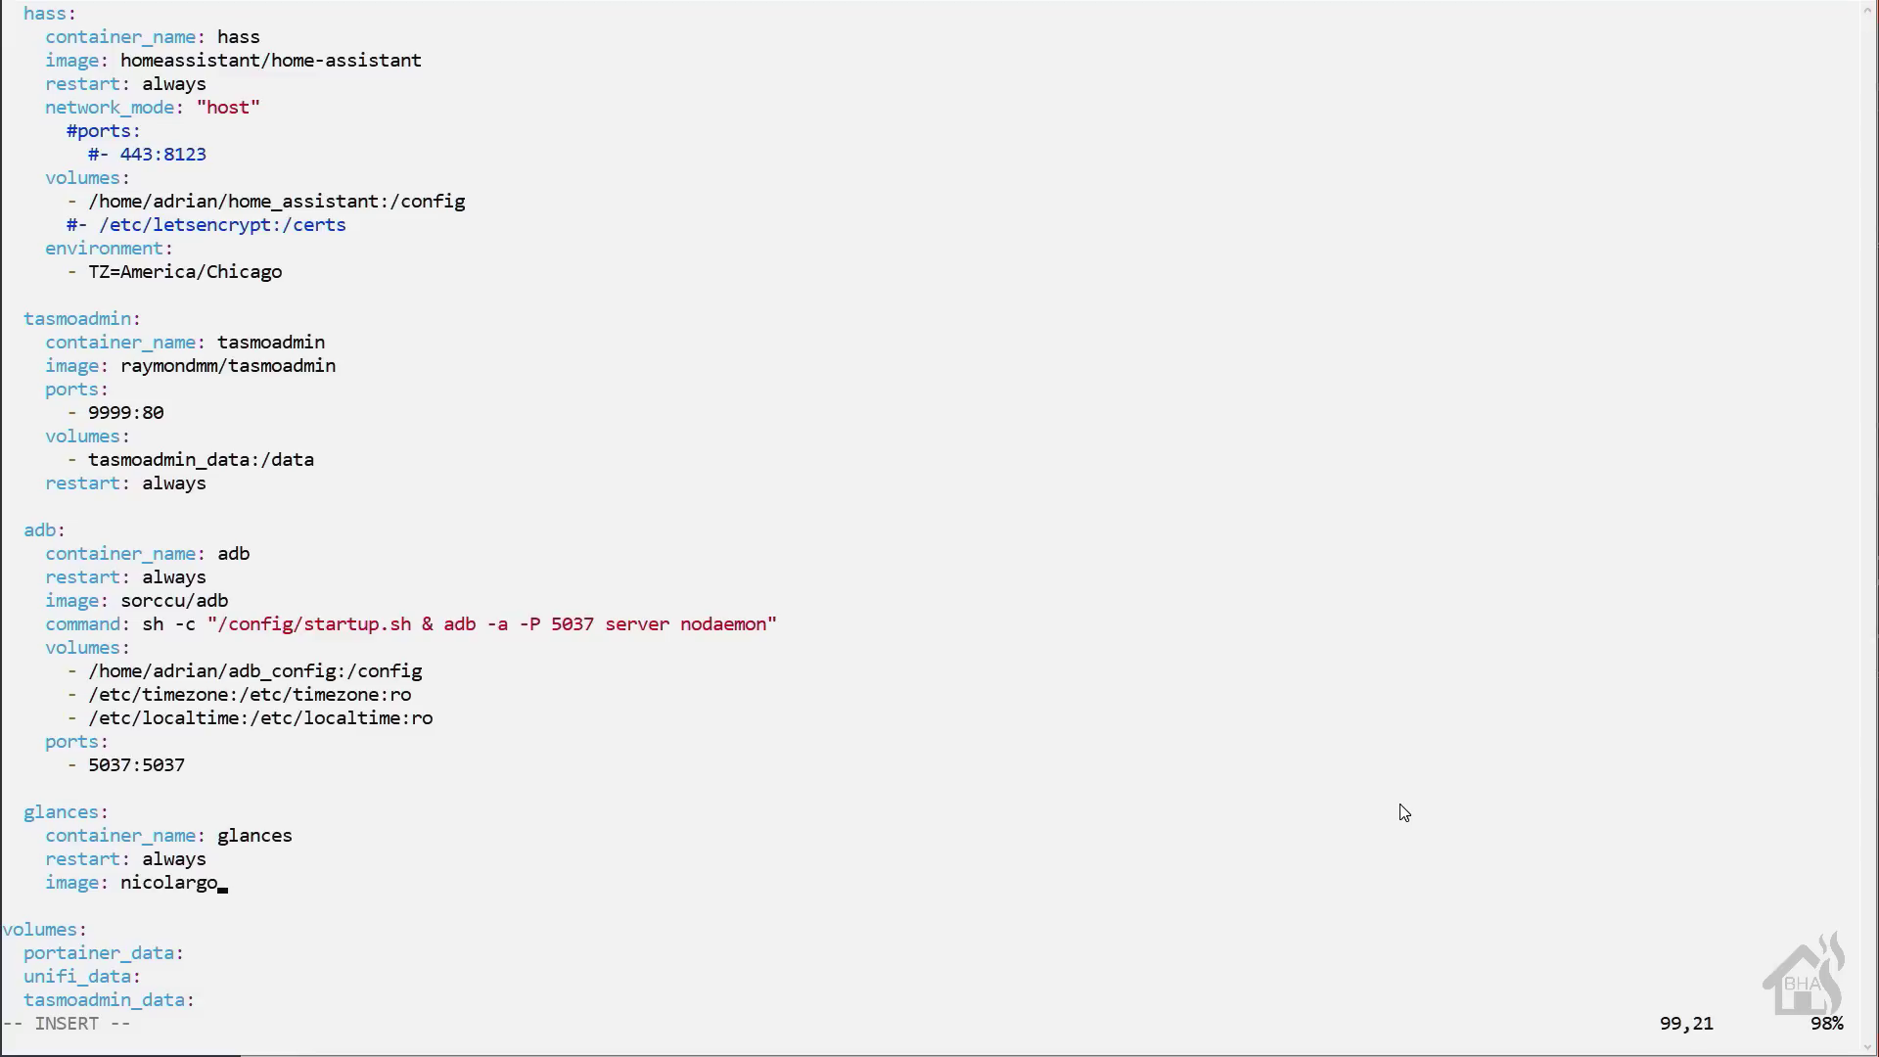
pyautogui.write('/glances')
pyautogui.press('Return')
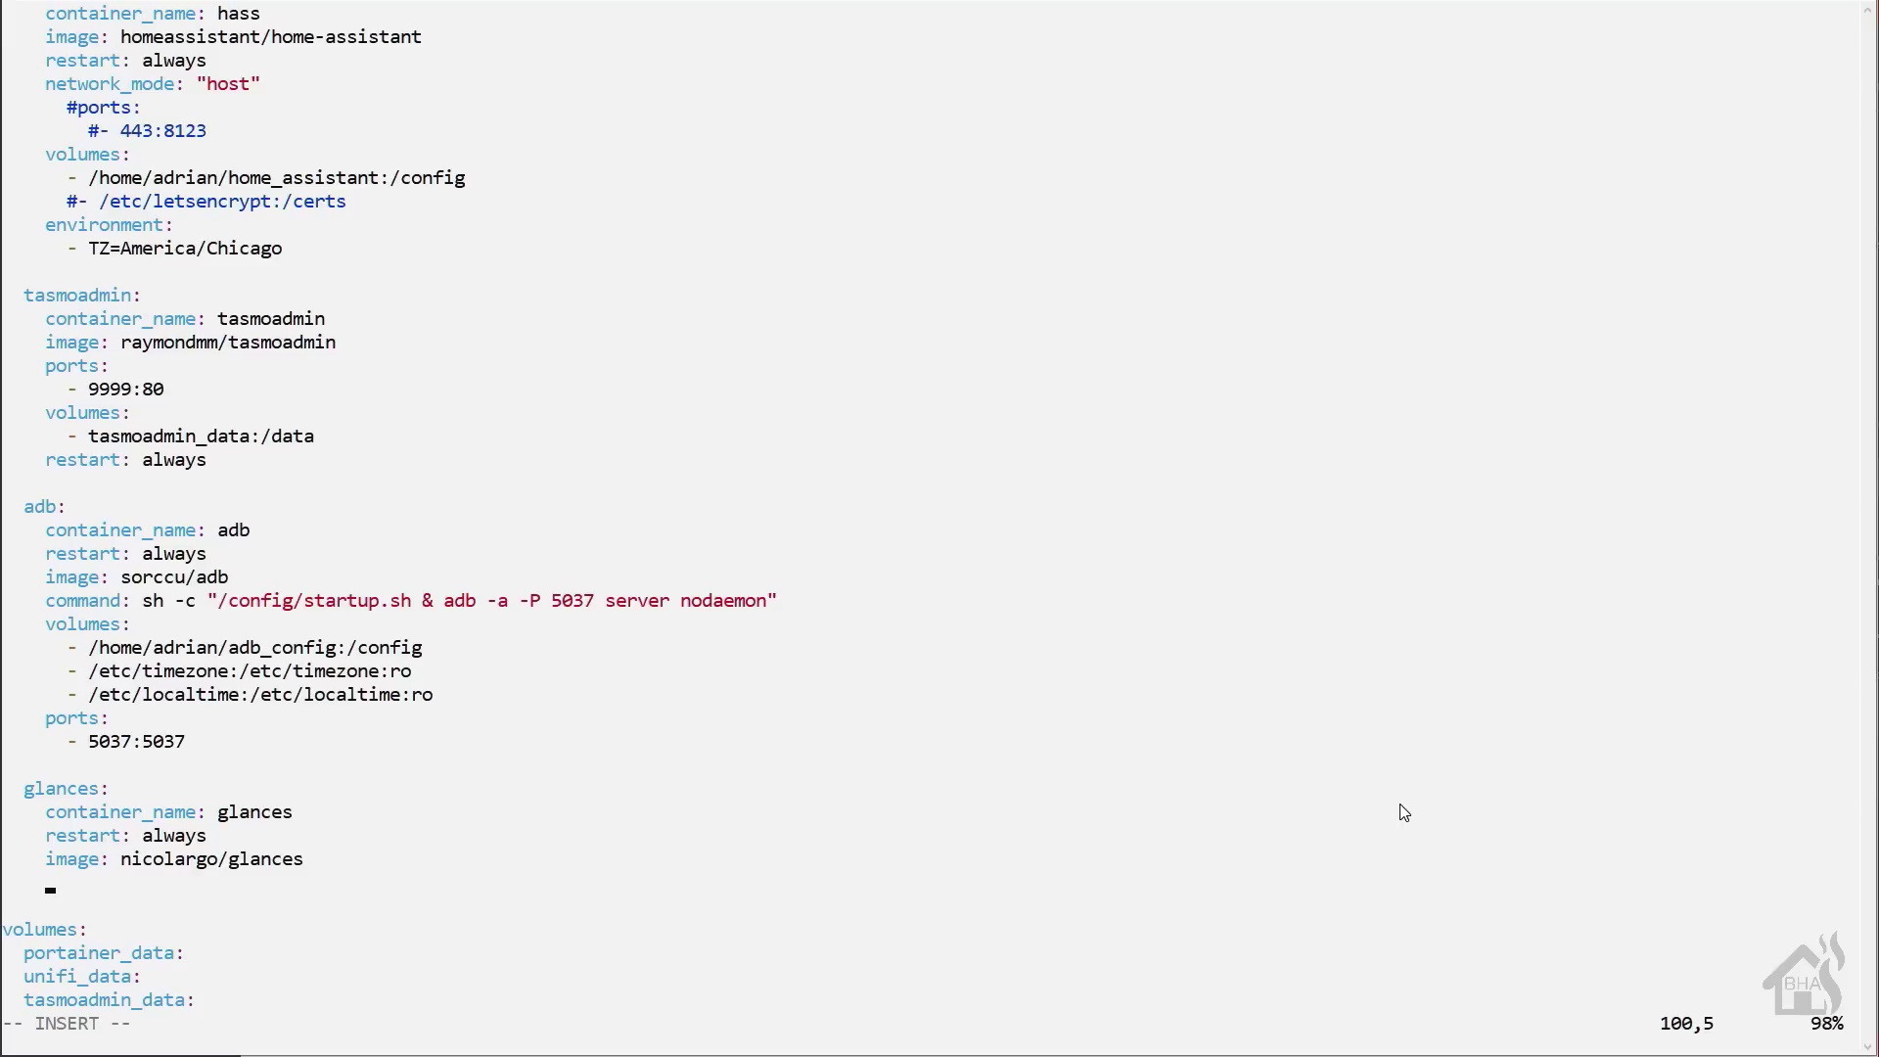
pyautogui.write('volumes:')
pyautogui.press('Return')
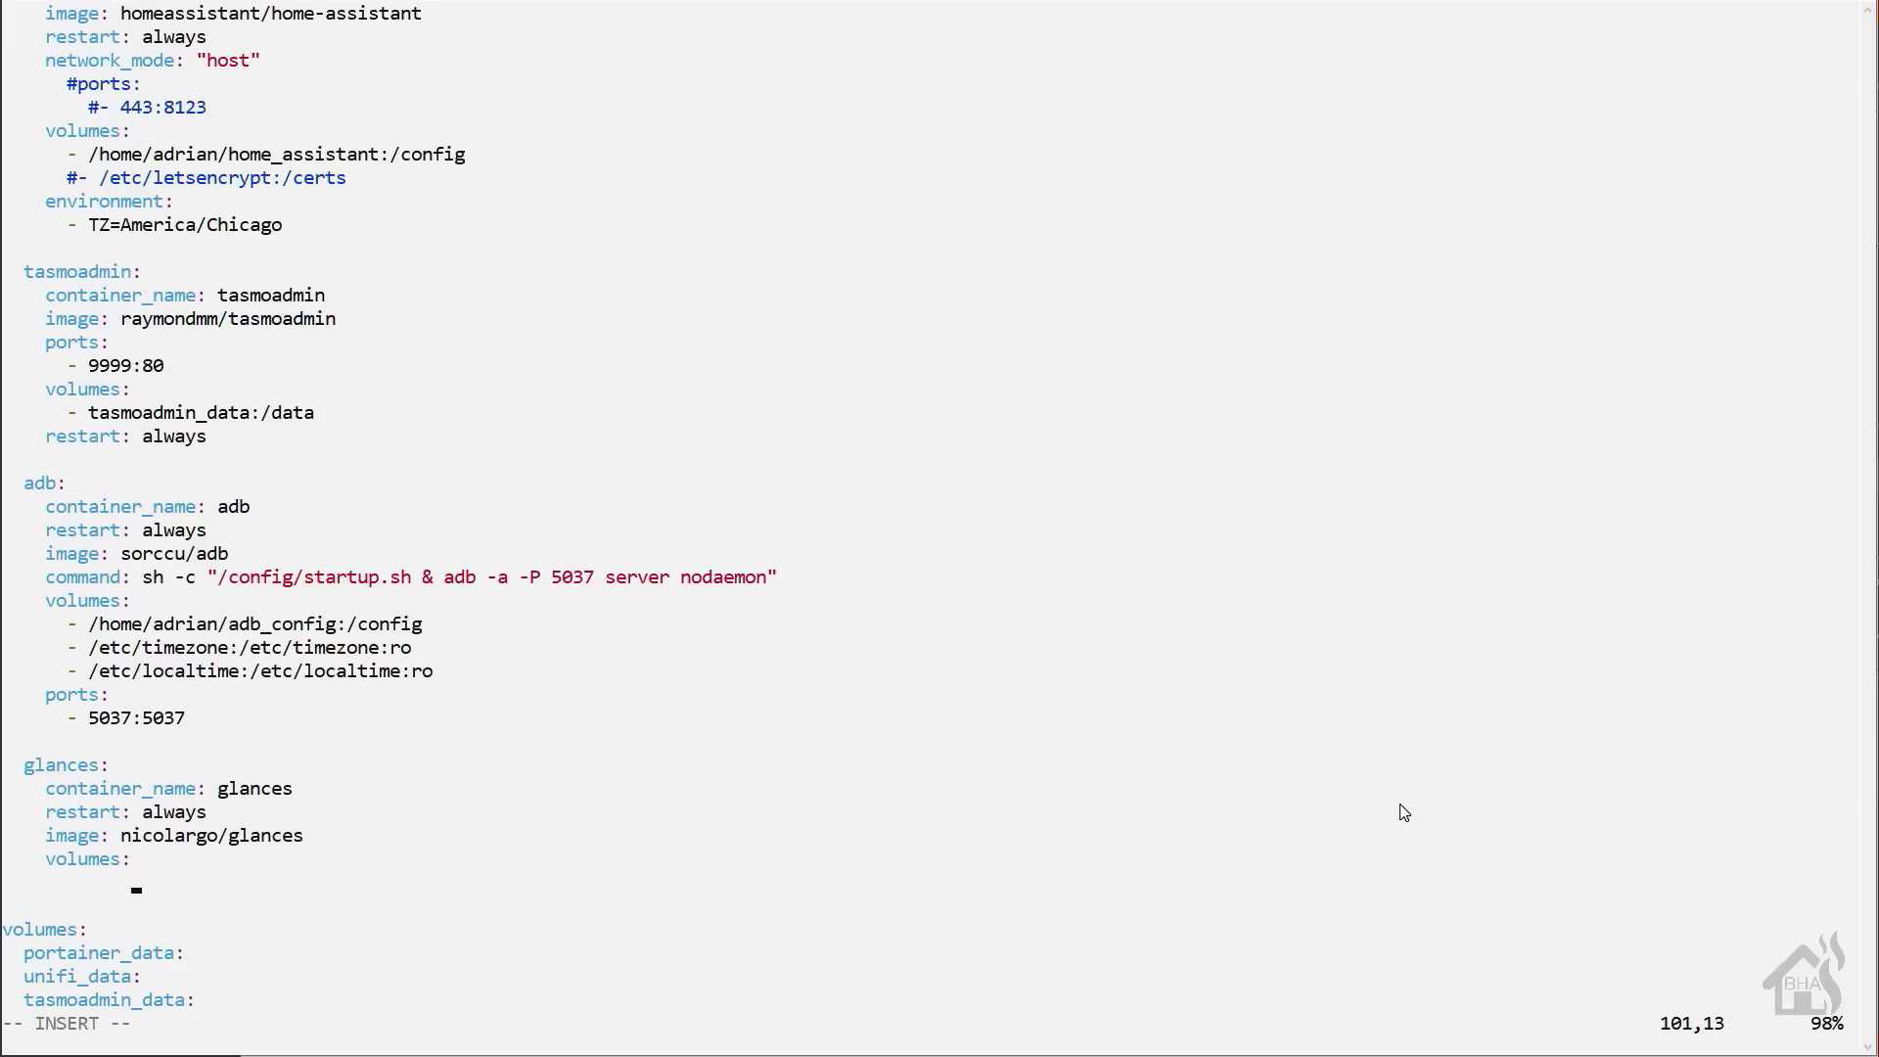
pyautogui.press('BackSpace')
pyautogui.press('BackSpace')
pyautogui.press('BackSpace')
pyautogui.press('BackSpace')
pyautogui.press('BackSpace')
pyautogui.press('BackSpace')
pyautogui.write('- /var/run/docker.sock:/')
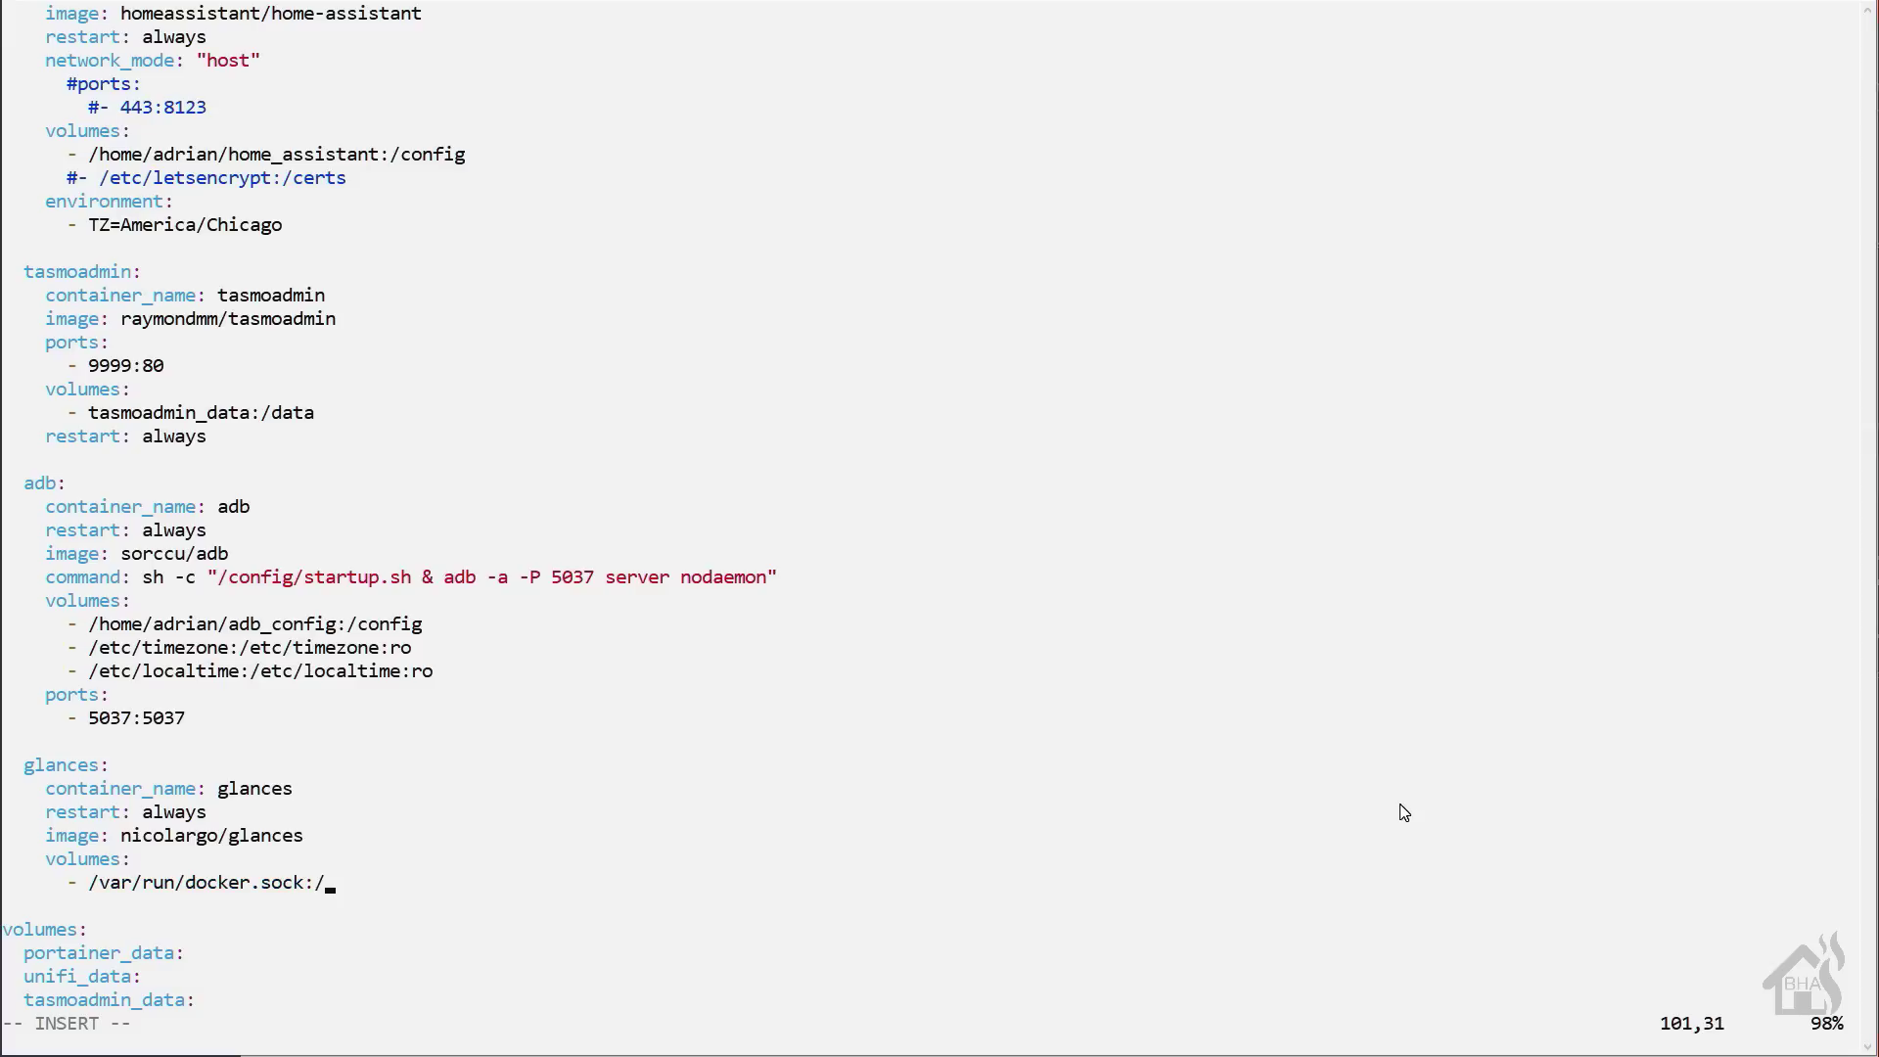
pyautogui.write('var/run/docker.sock')
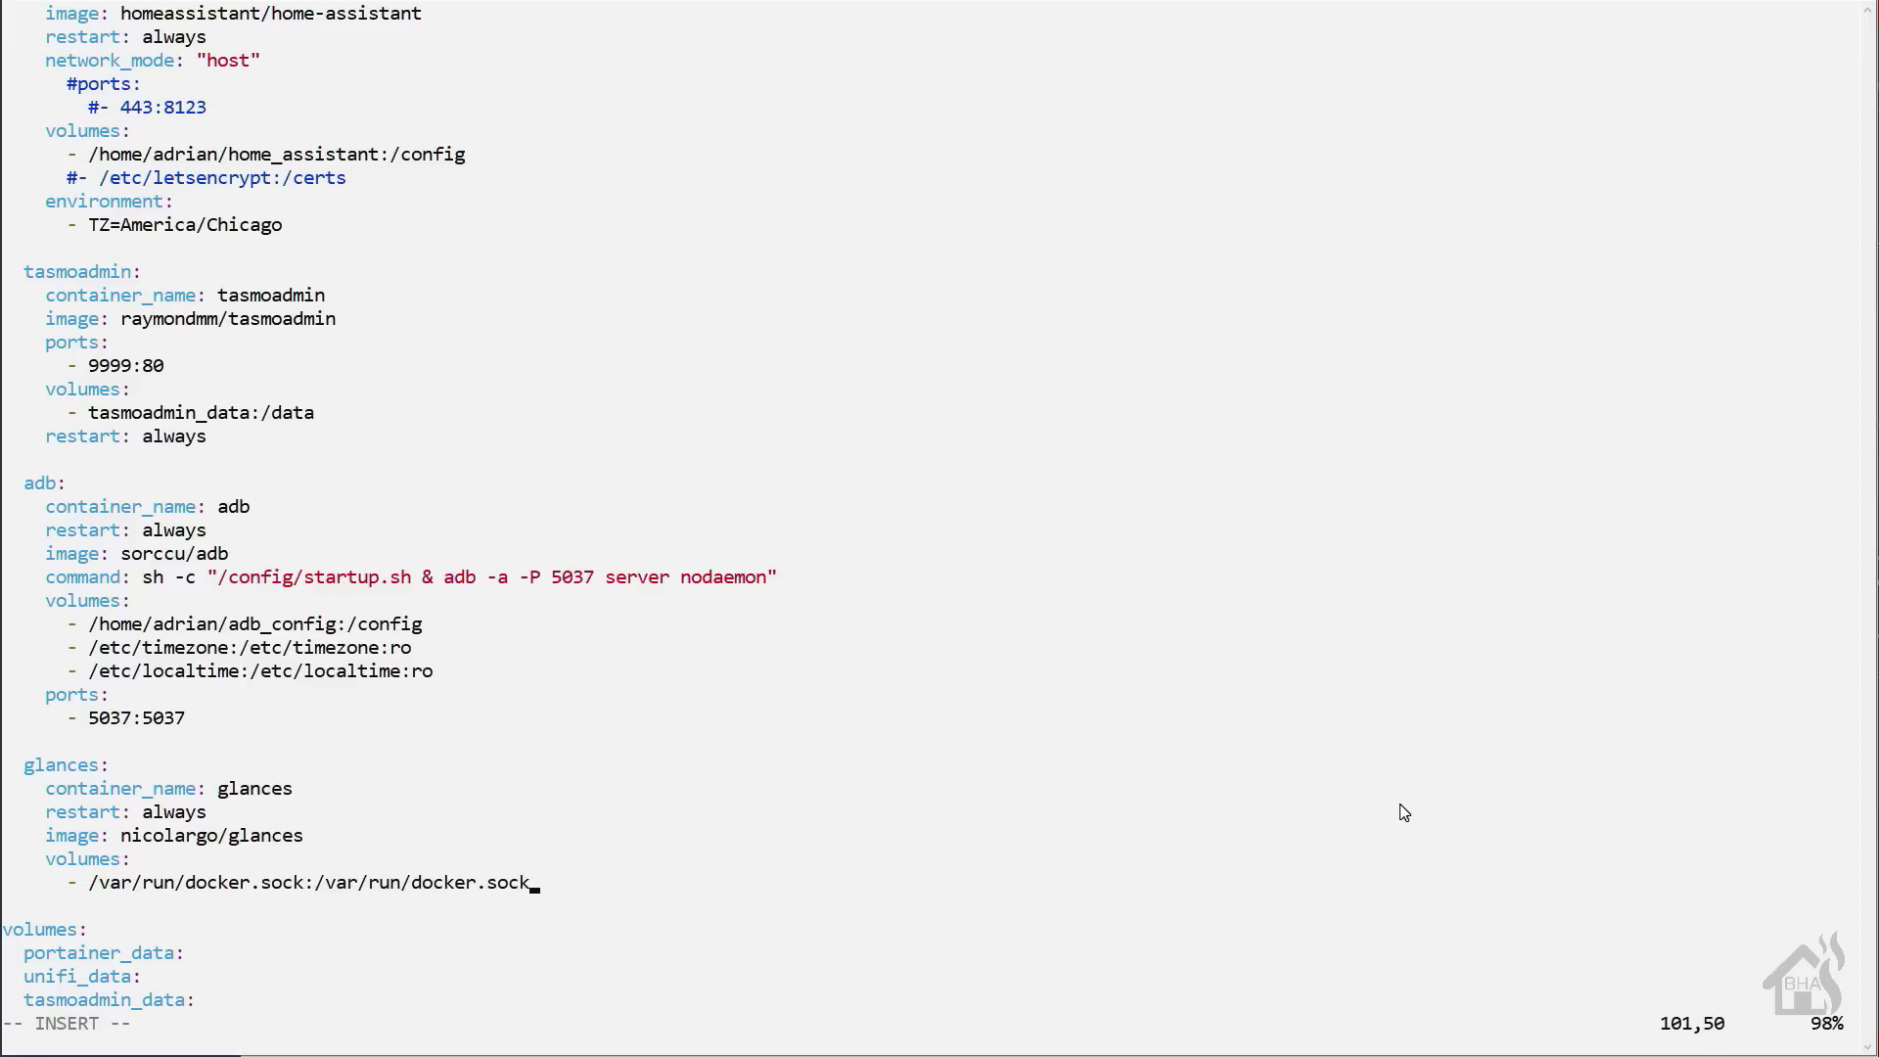
pyautogui.press('Return')
pyautogui.press('BackSpace')
pyautogui.press('BackSpace')
pyautogui.press('BackSpace')
pyautogui.press('BackSpace')
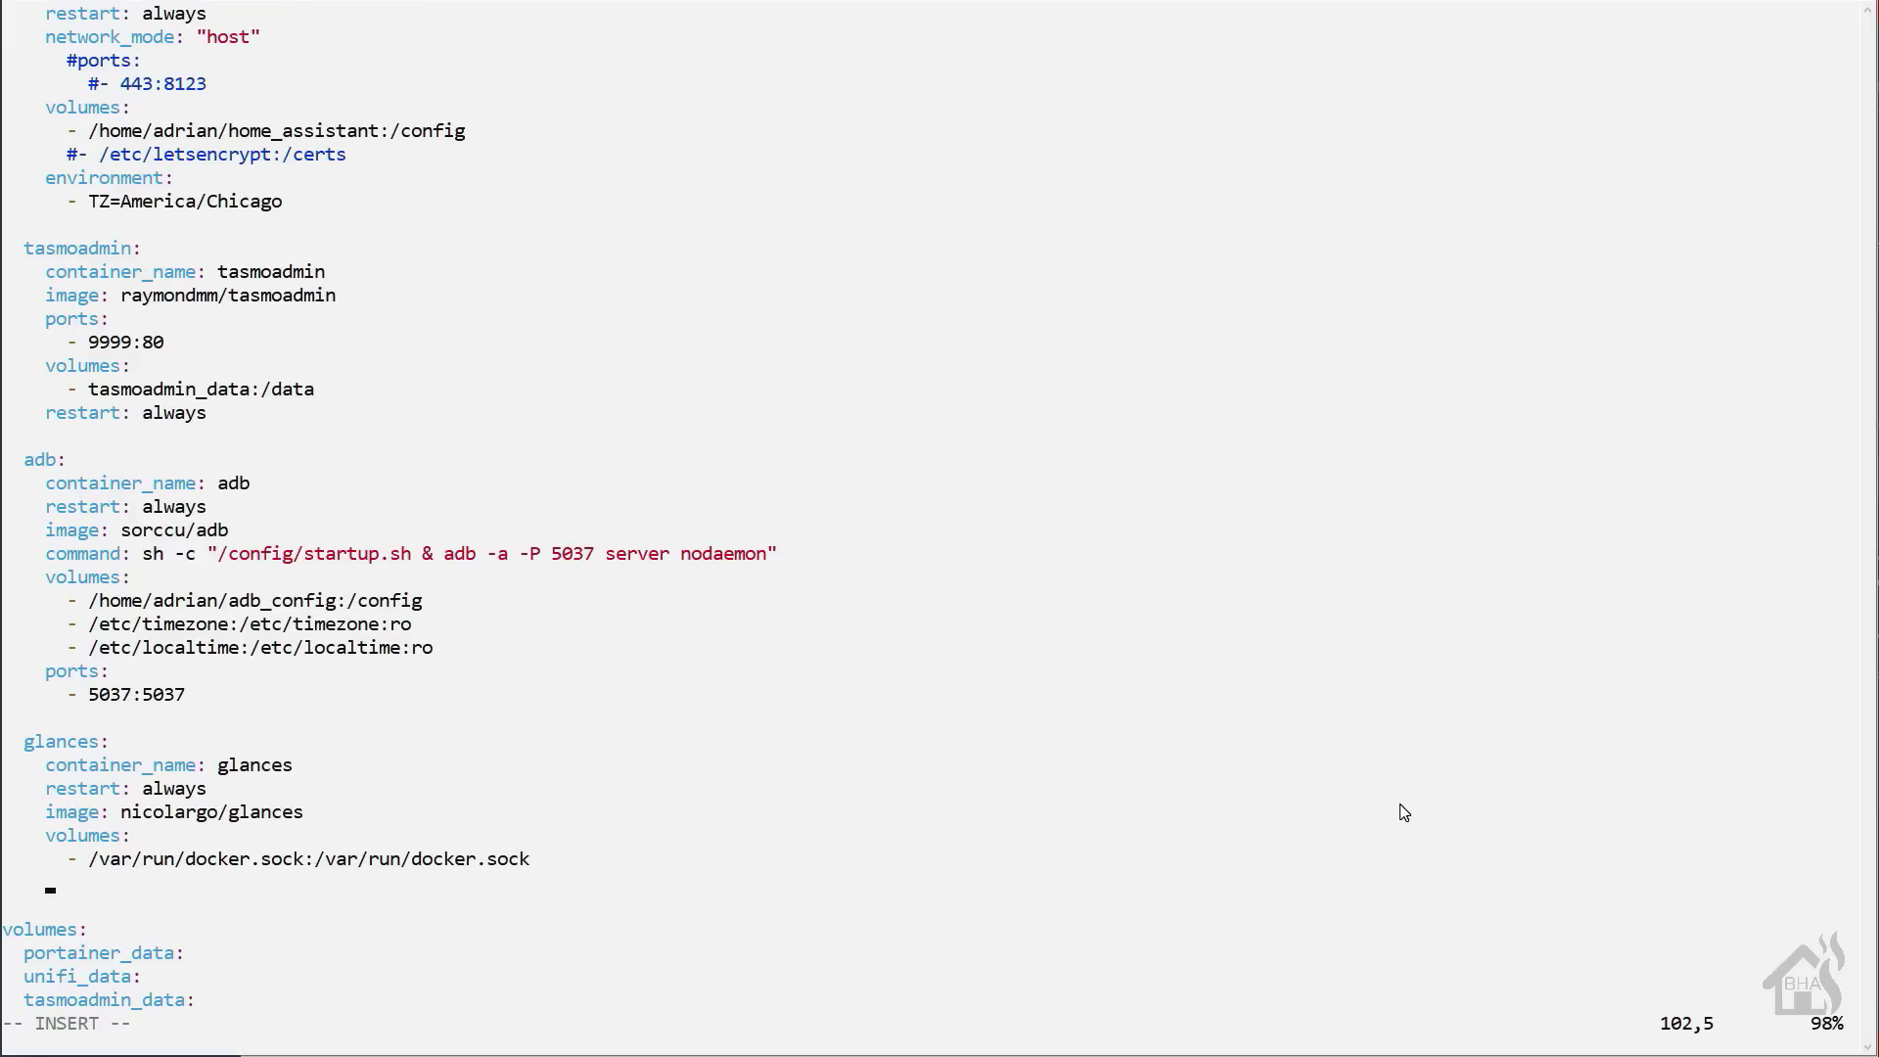
pyautogui.write('ports:')
pyautogui.press('Return')
pyautogui.press('BackSpace')
pyautogui.press('BackSpace')
pyautogui.press('BackSpace')
pyautogui.press('BackSpace')
pyautogui.press('BackSpace')
pyautogui.press('BackSpace')
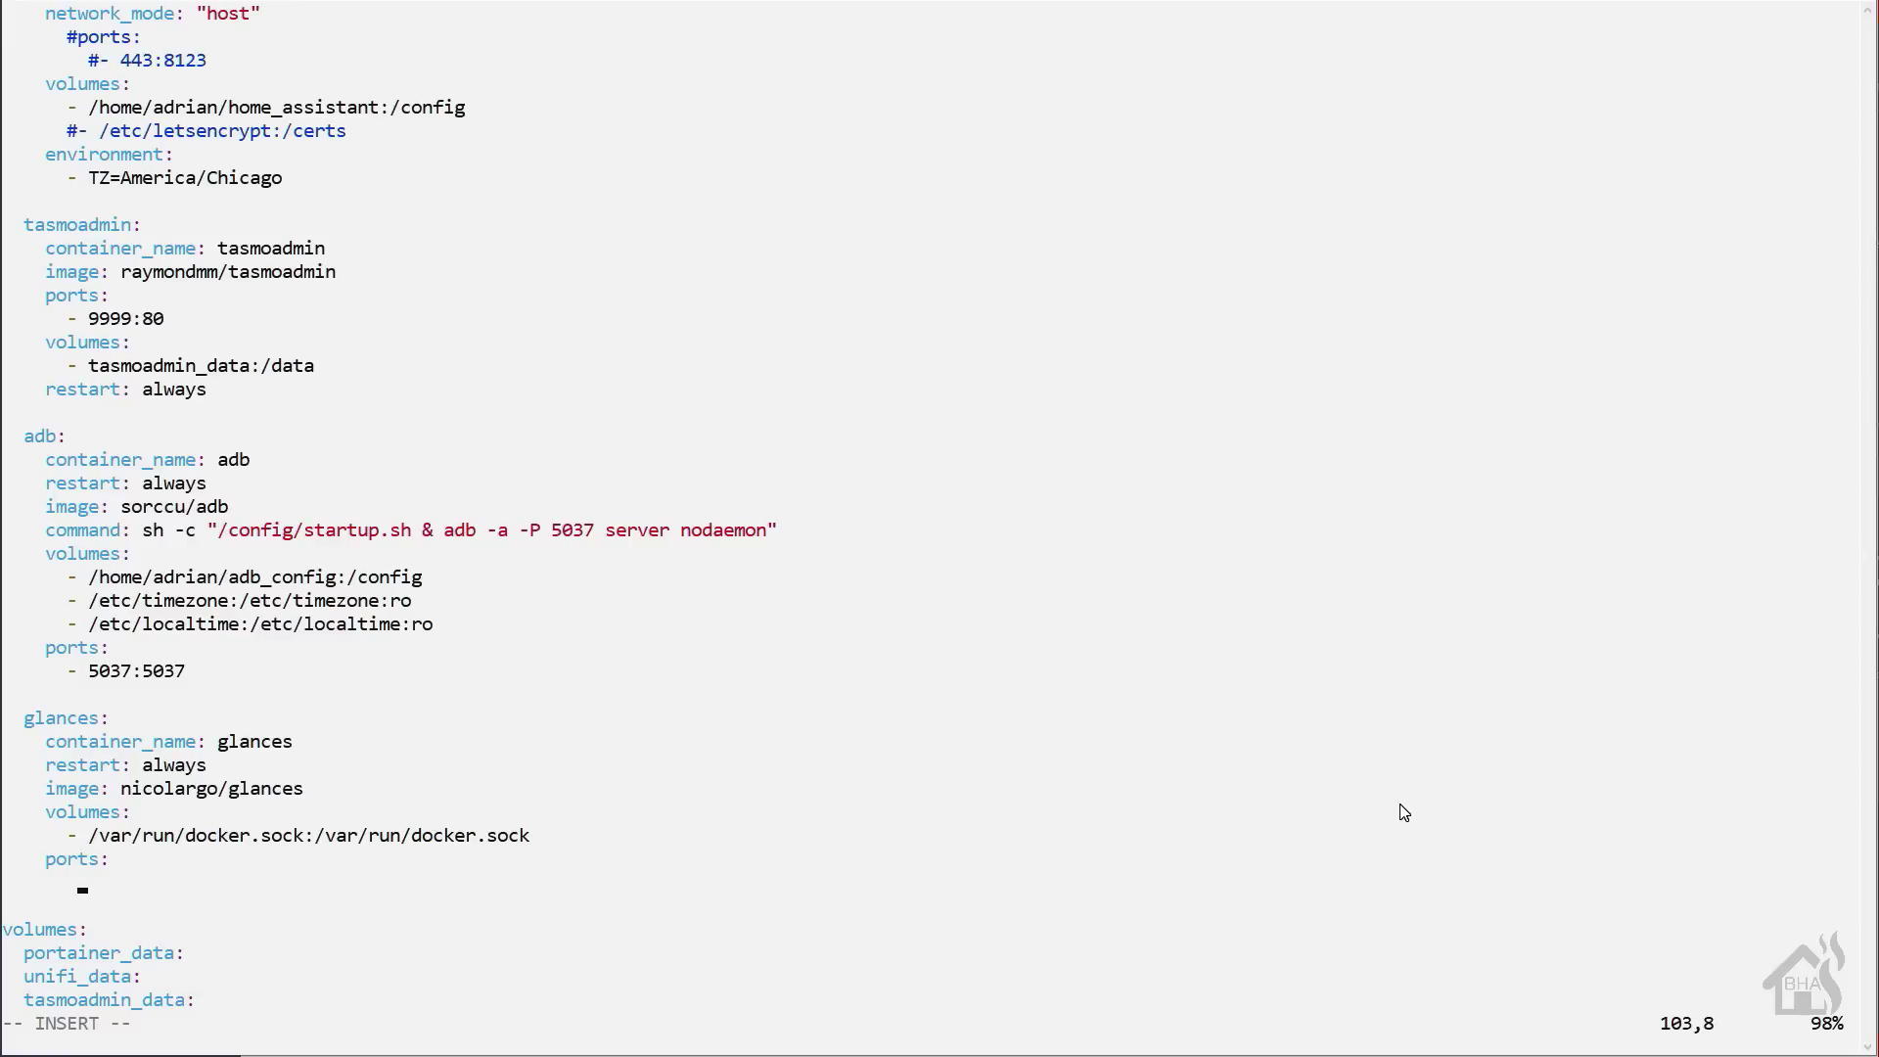
pyautogui.write('- 61208-61209:61208-61209')
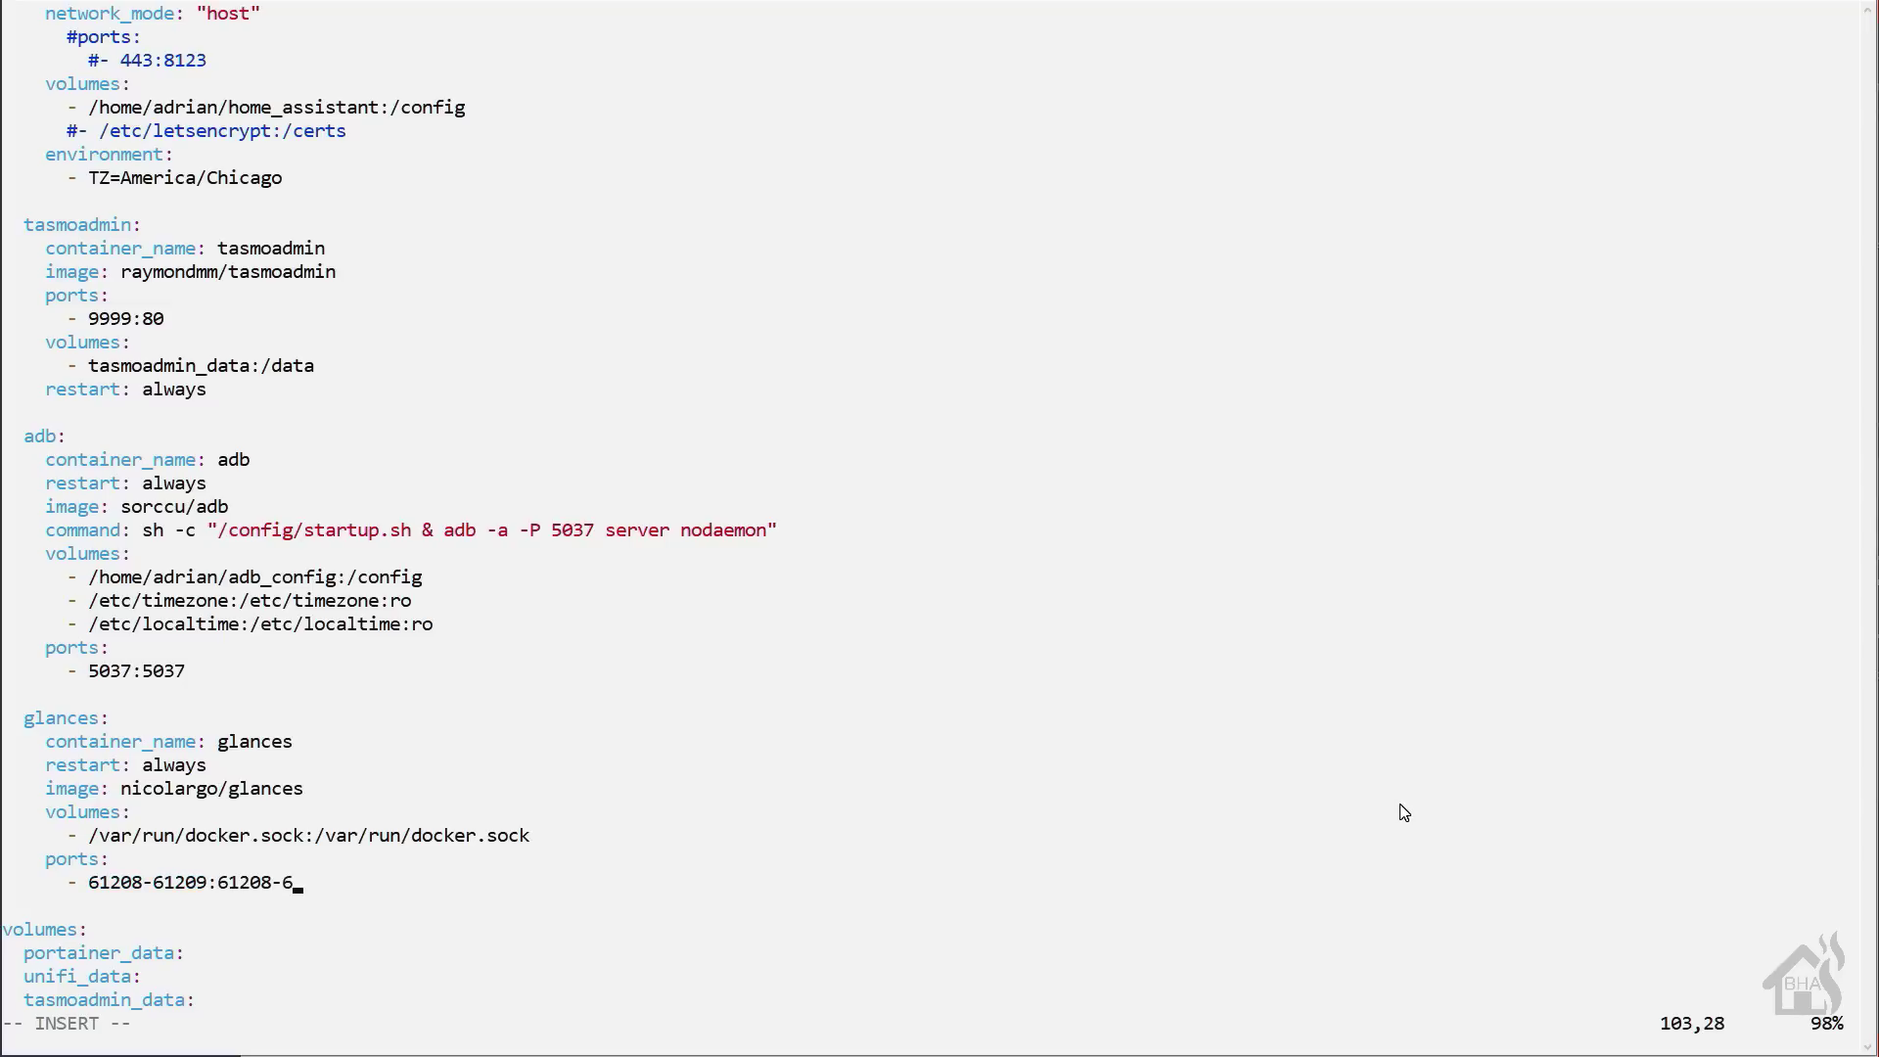
# - Add an environment entry GLANCES_OPT=-w to the glances service
pyautogui.press('Return')
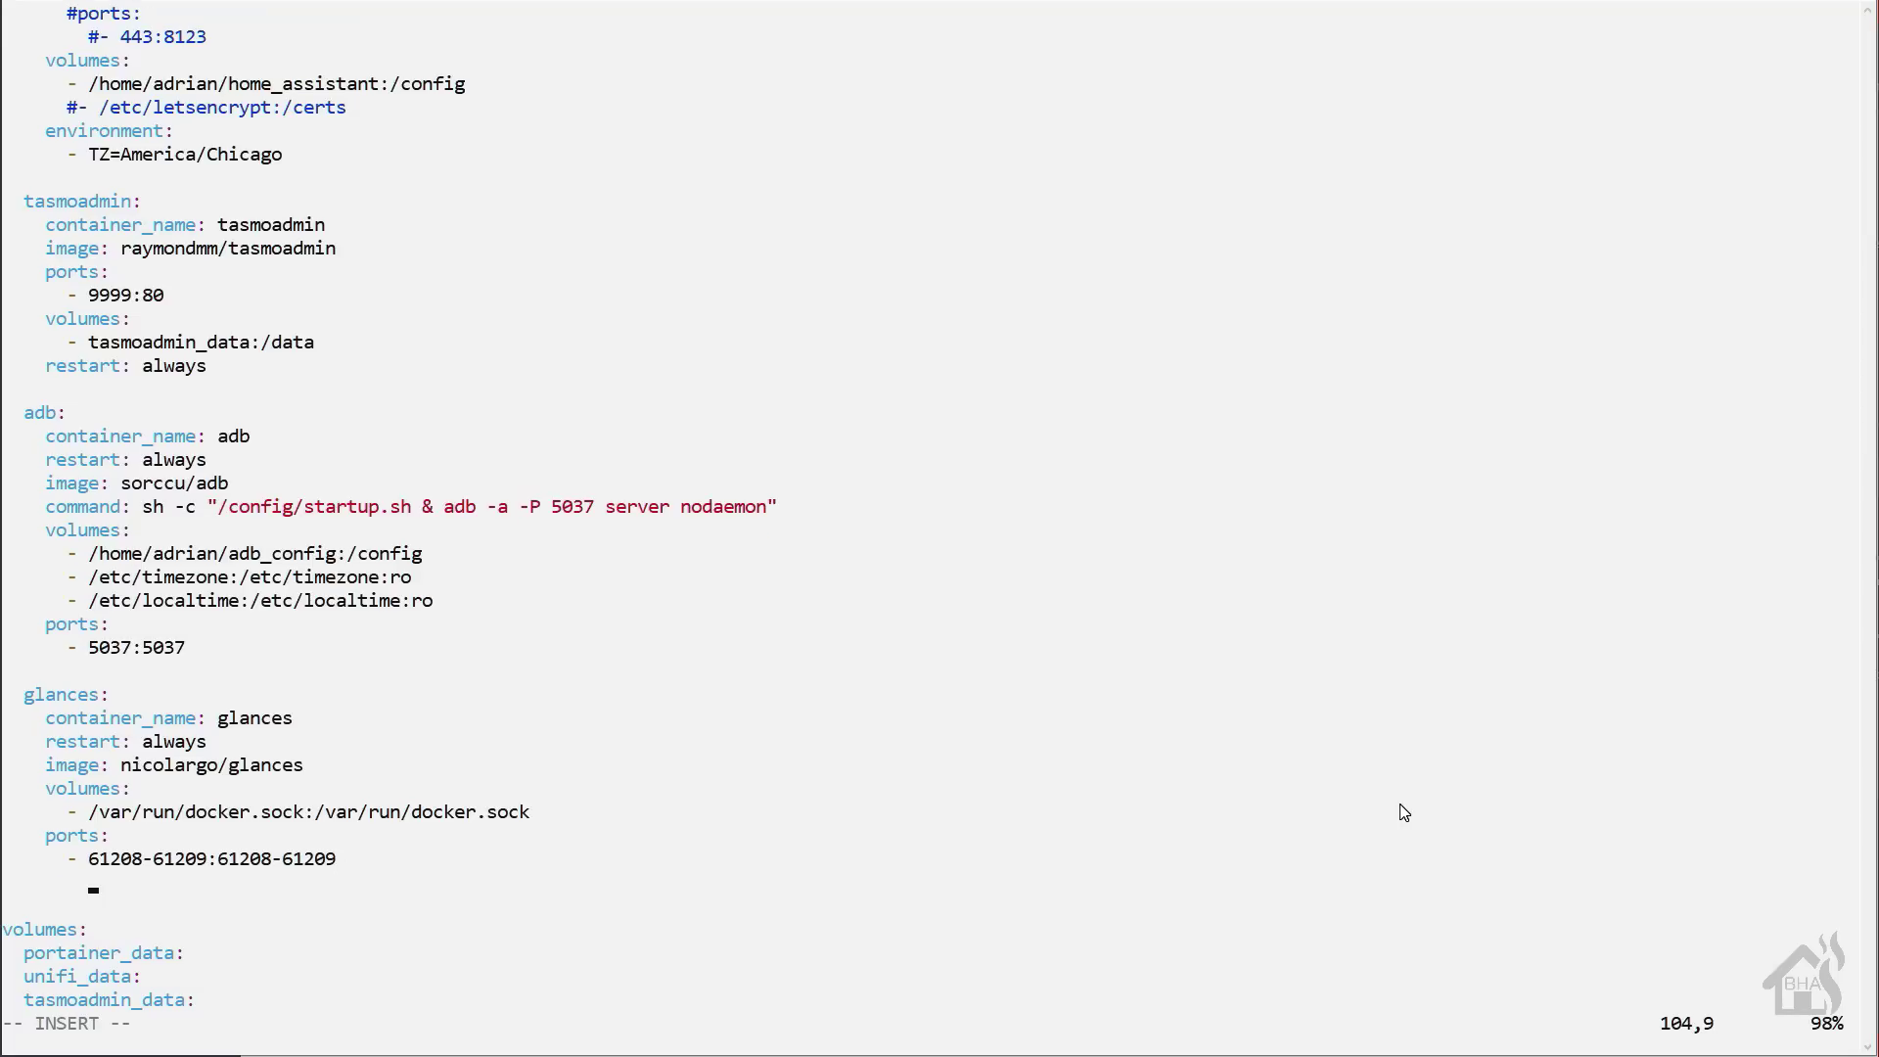
pyautogui.press('BackSpace')
pyautogui.press('BackSpace')
pyautogui.press('BackSpace')
pyautogui.press('BackSpace')
pyautogui.write('environment:')
pyautogui.press('Return')
pyautogui.press('BackSpace')
pyautogui.press('BackSpace')
pyautogui.press('BackSpace')
pyautogui.press('BackSpace')
pyautogui.press('BackSpace')
pyautogui.press('BackSpace')
pyautogui.write('- ')
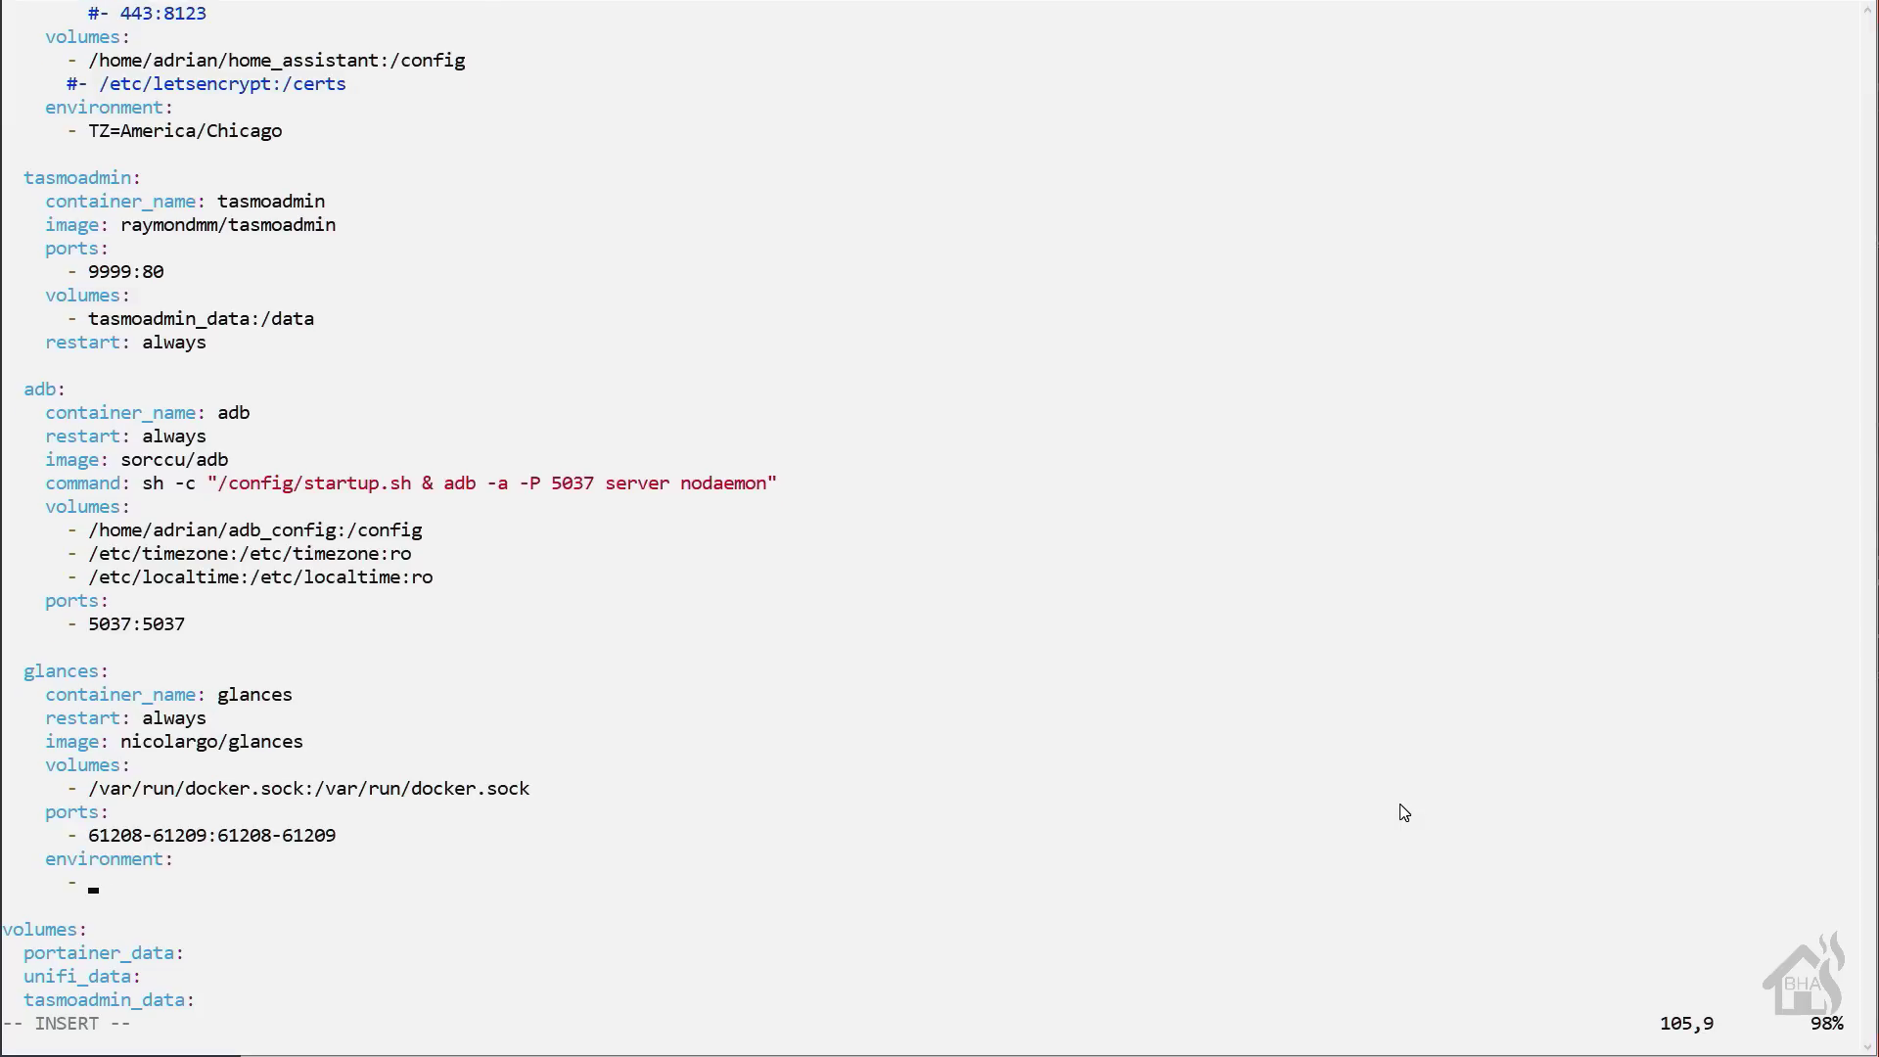
pyautogui.write('GLANCES+')
pyautogui.press('BackSpace')
pyautogui.write('_OPT=-w')
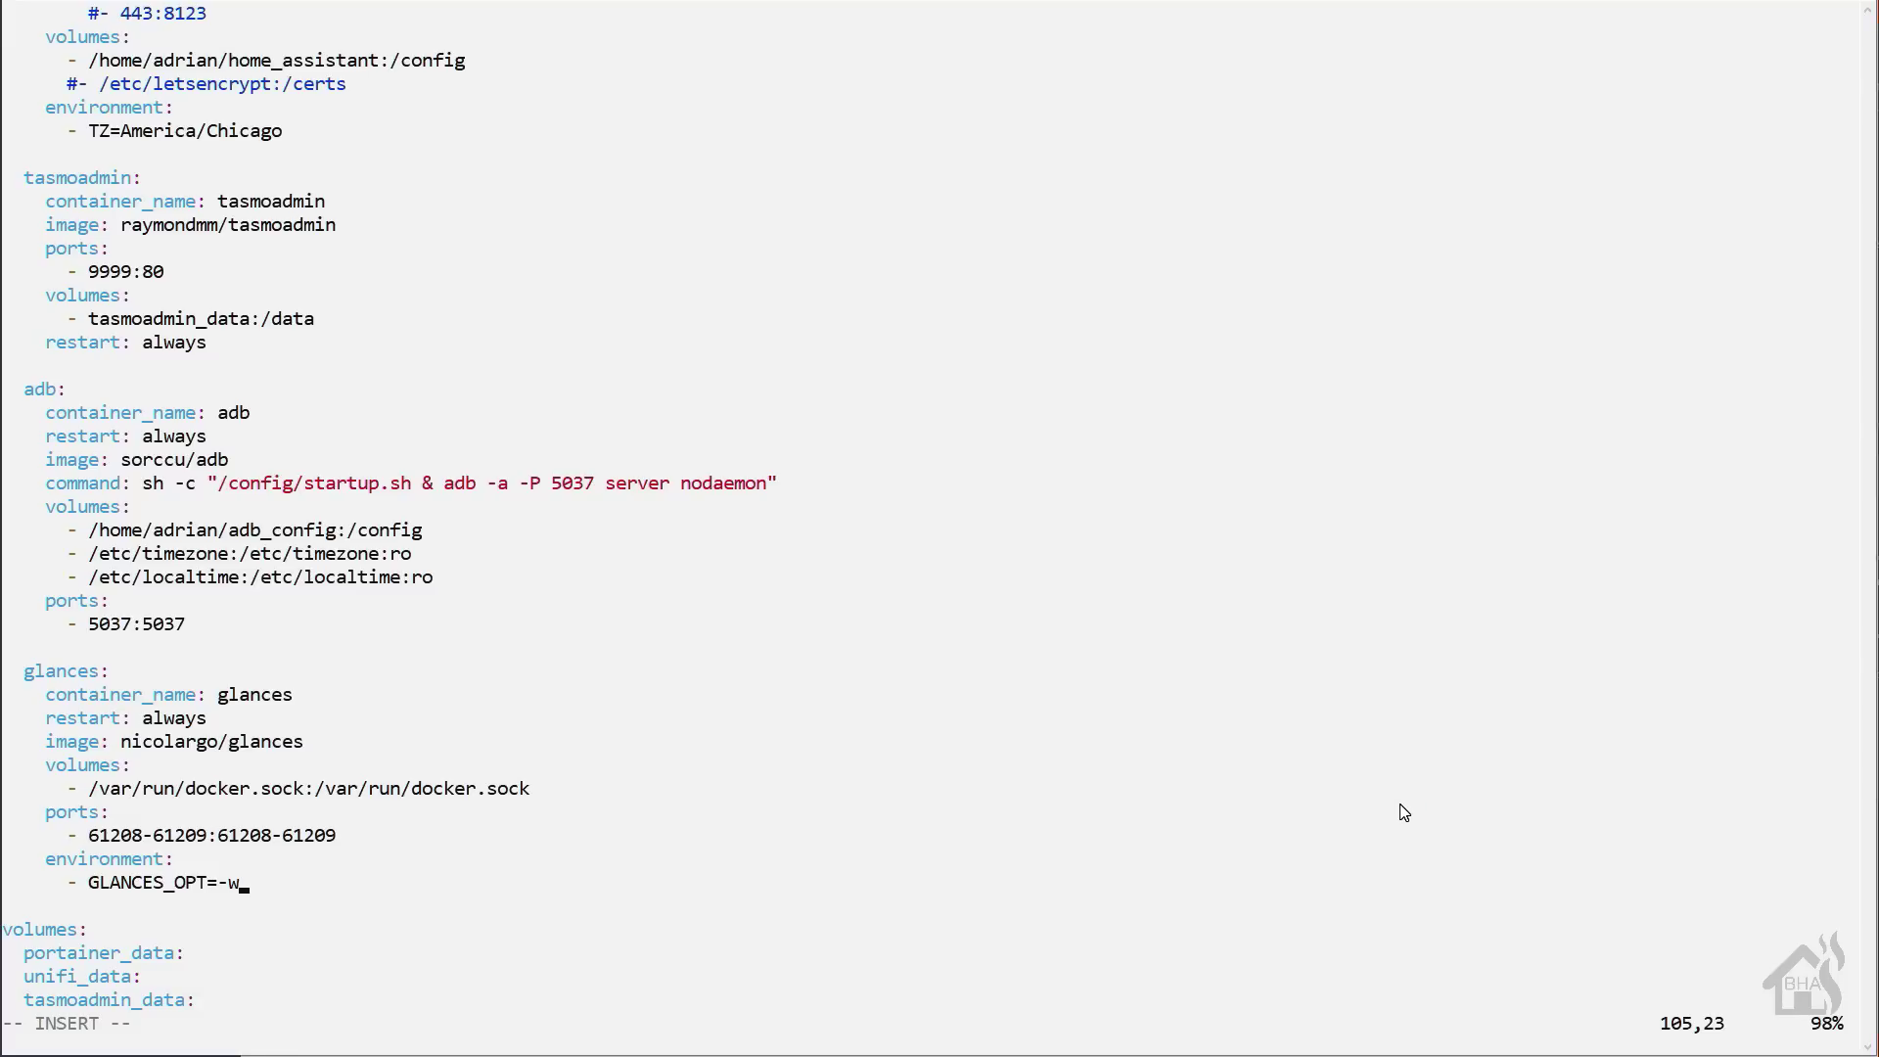
# - Save and quit docker-compose.yaml, then enter sudo docker-compose up -d
pyautogui.press('Escape')
pyautogui.write(':wq!')
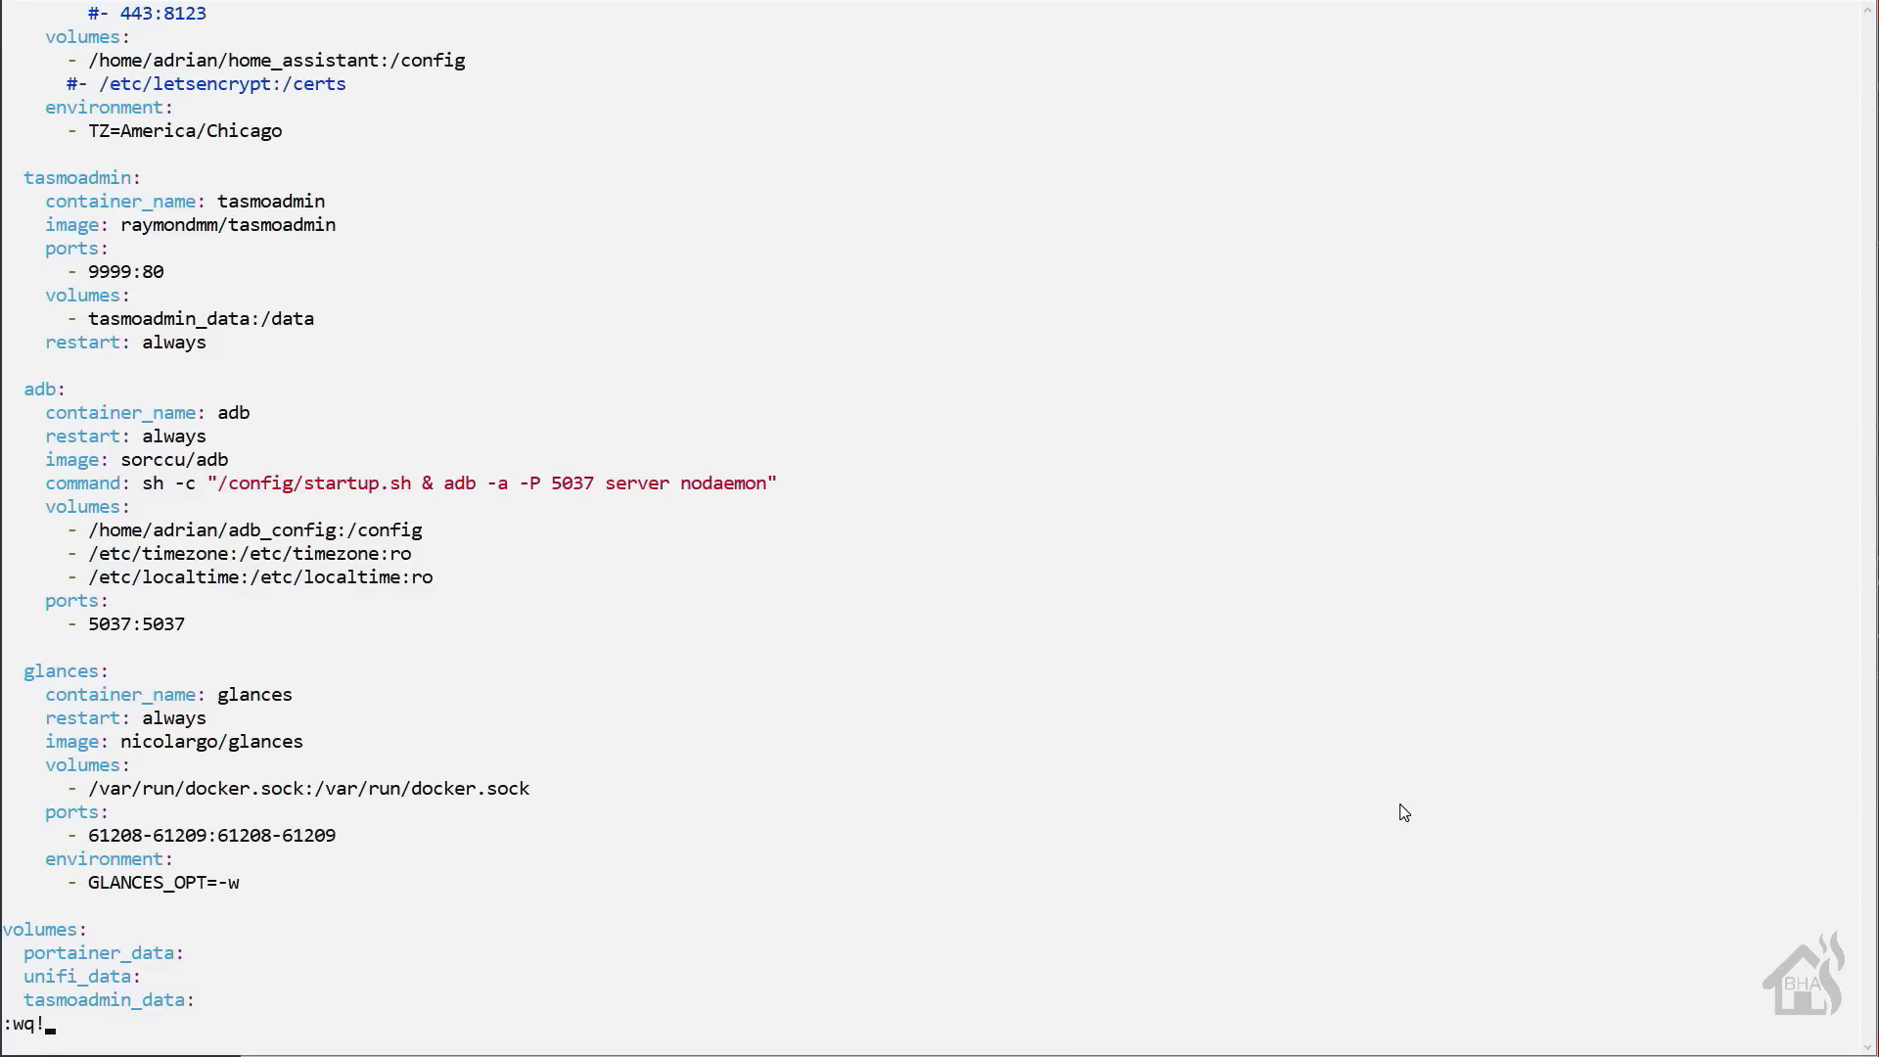
pyautogui.press('Return')
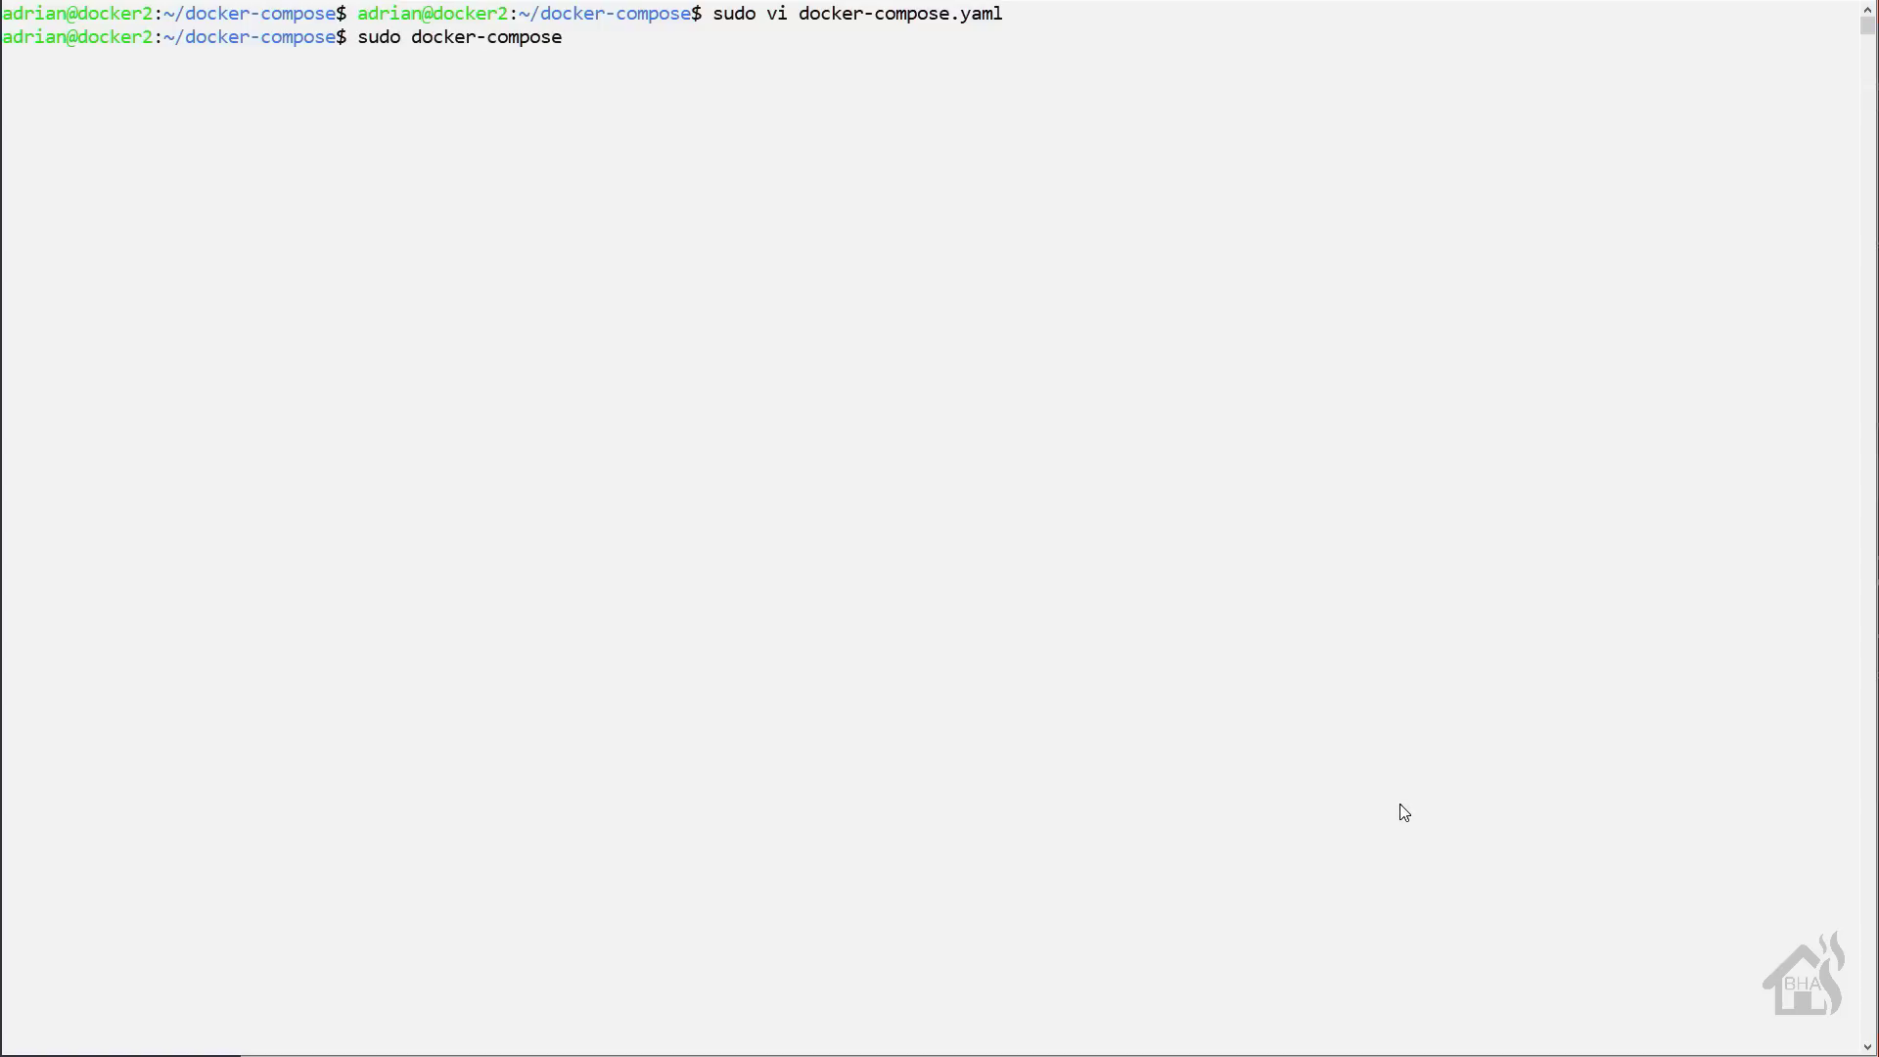
pyautogui.write('up -d')
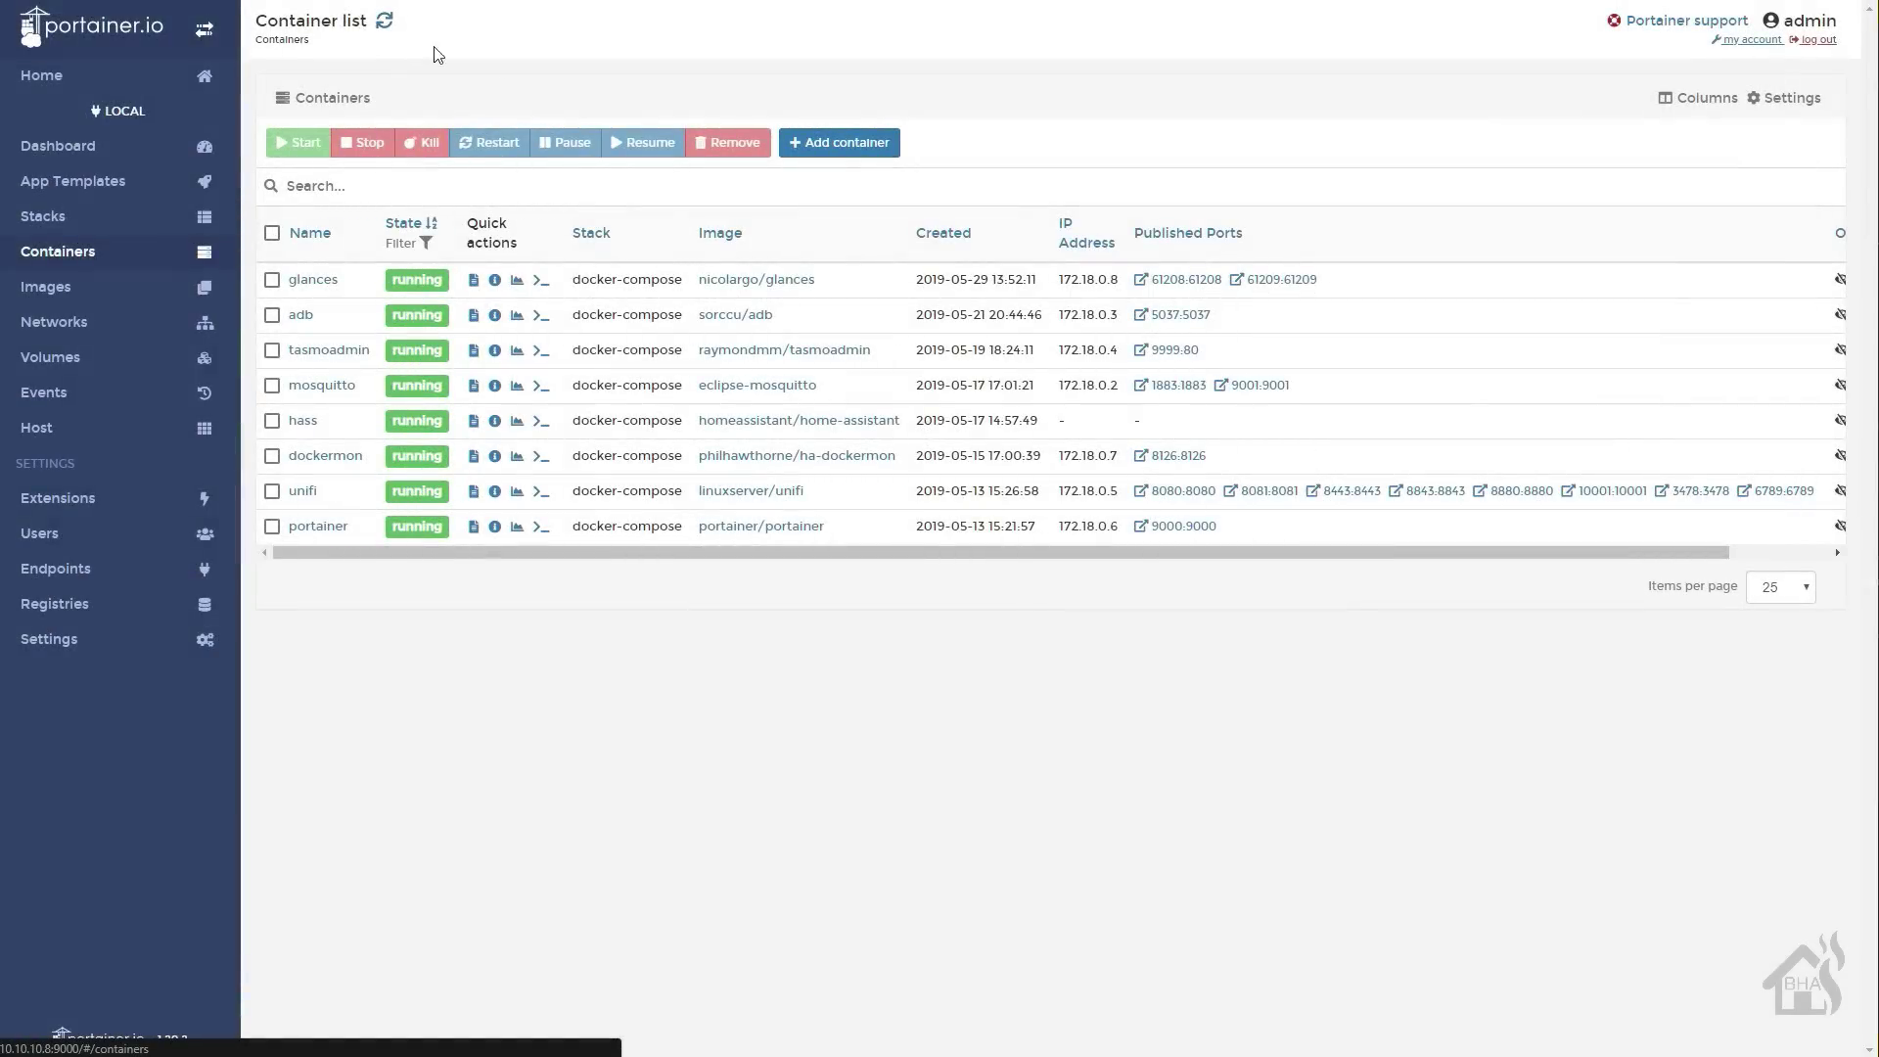
# - Inspect the glances container's details in Portainer and open its logs
pyautogui.click(310, 282)
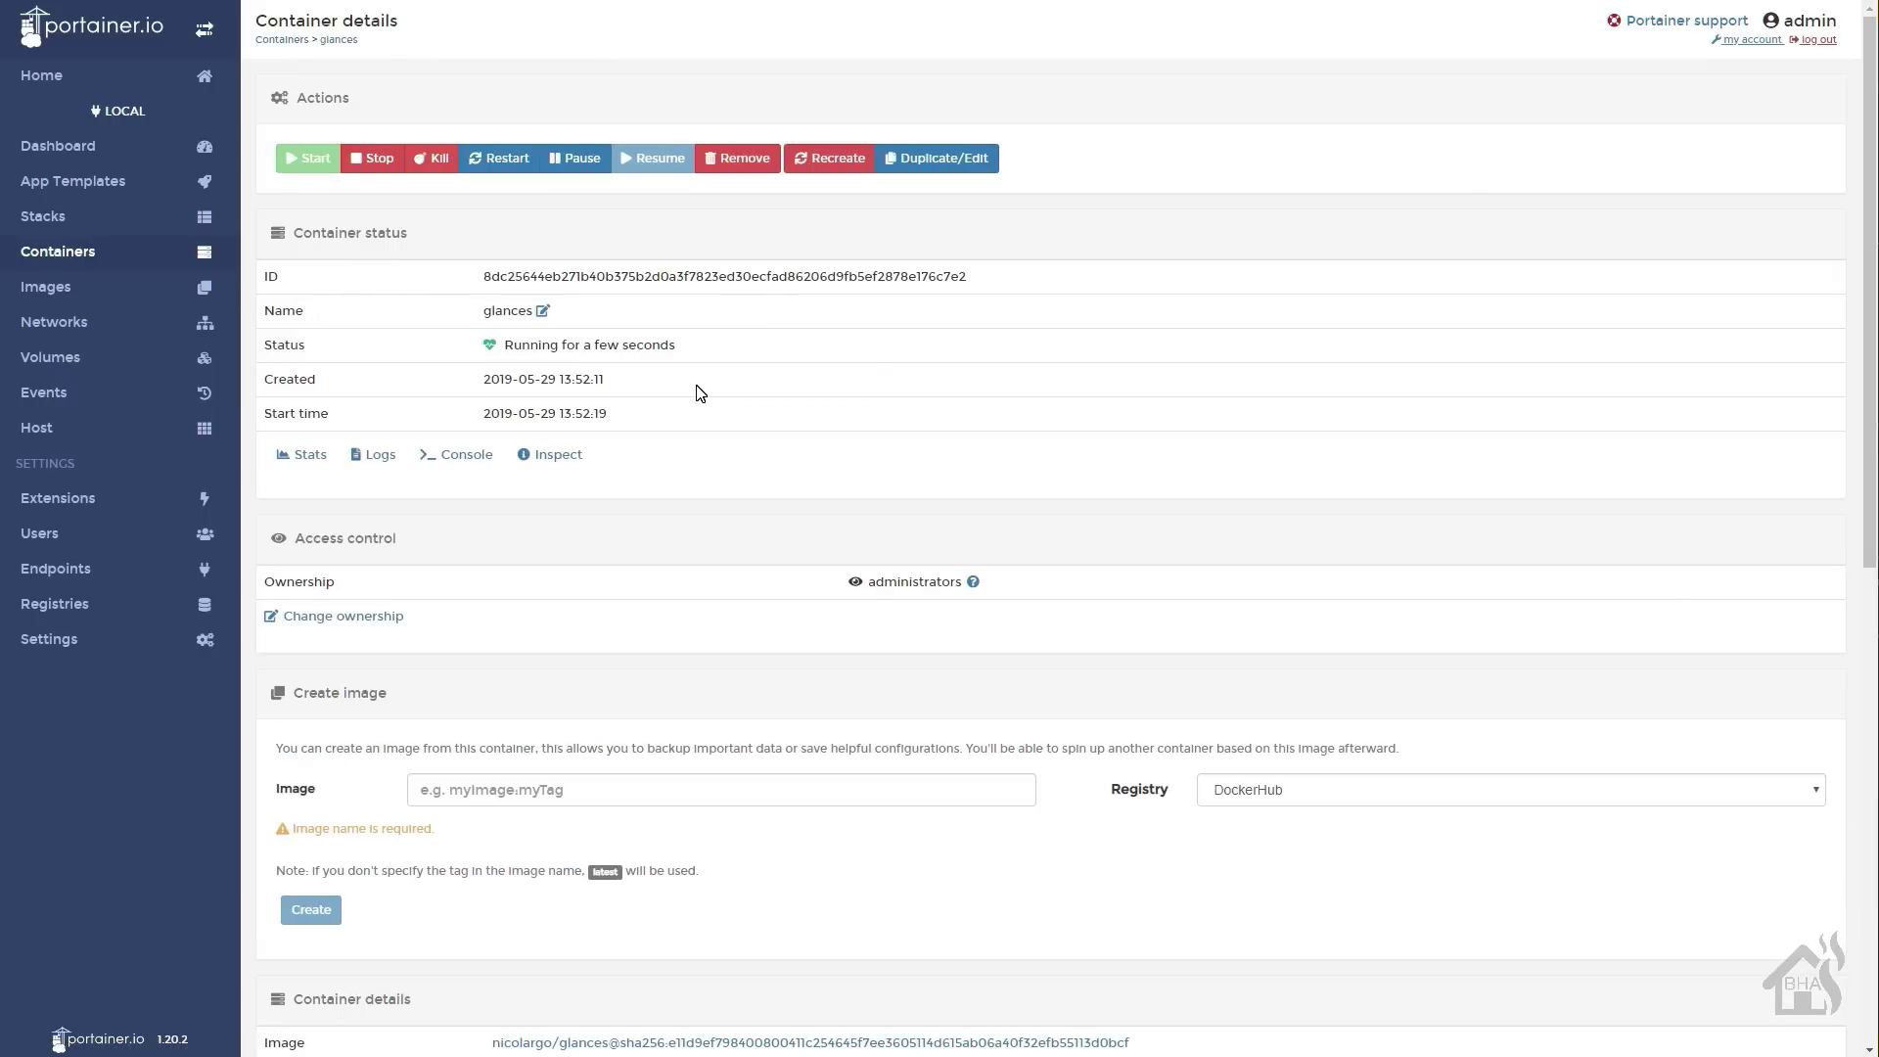
pyautogui.scroll(-3, 700, 393)
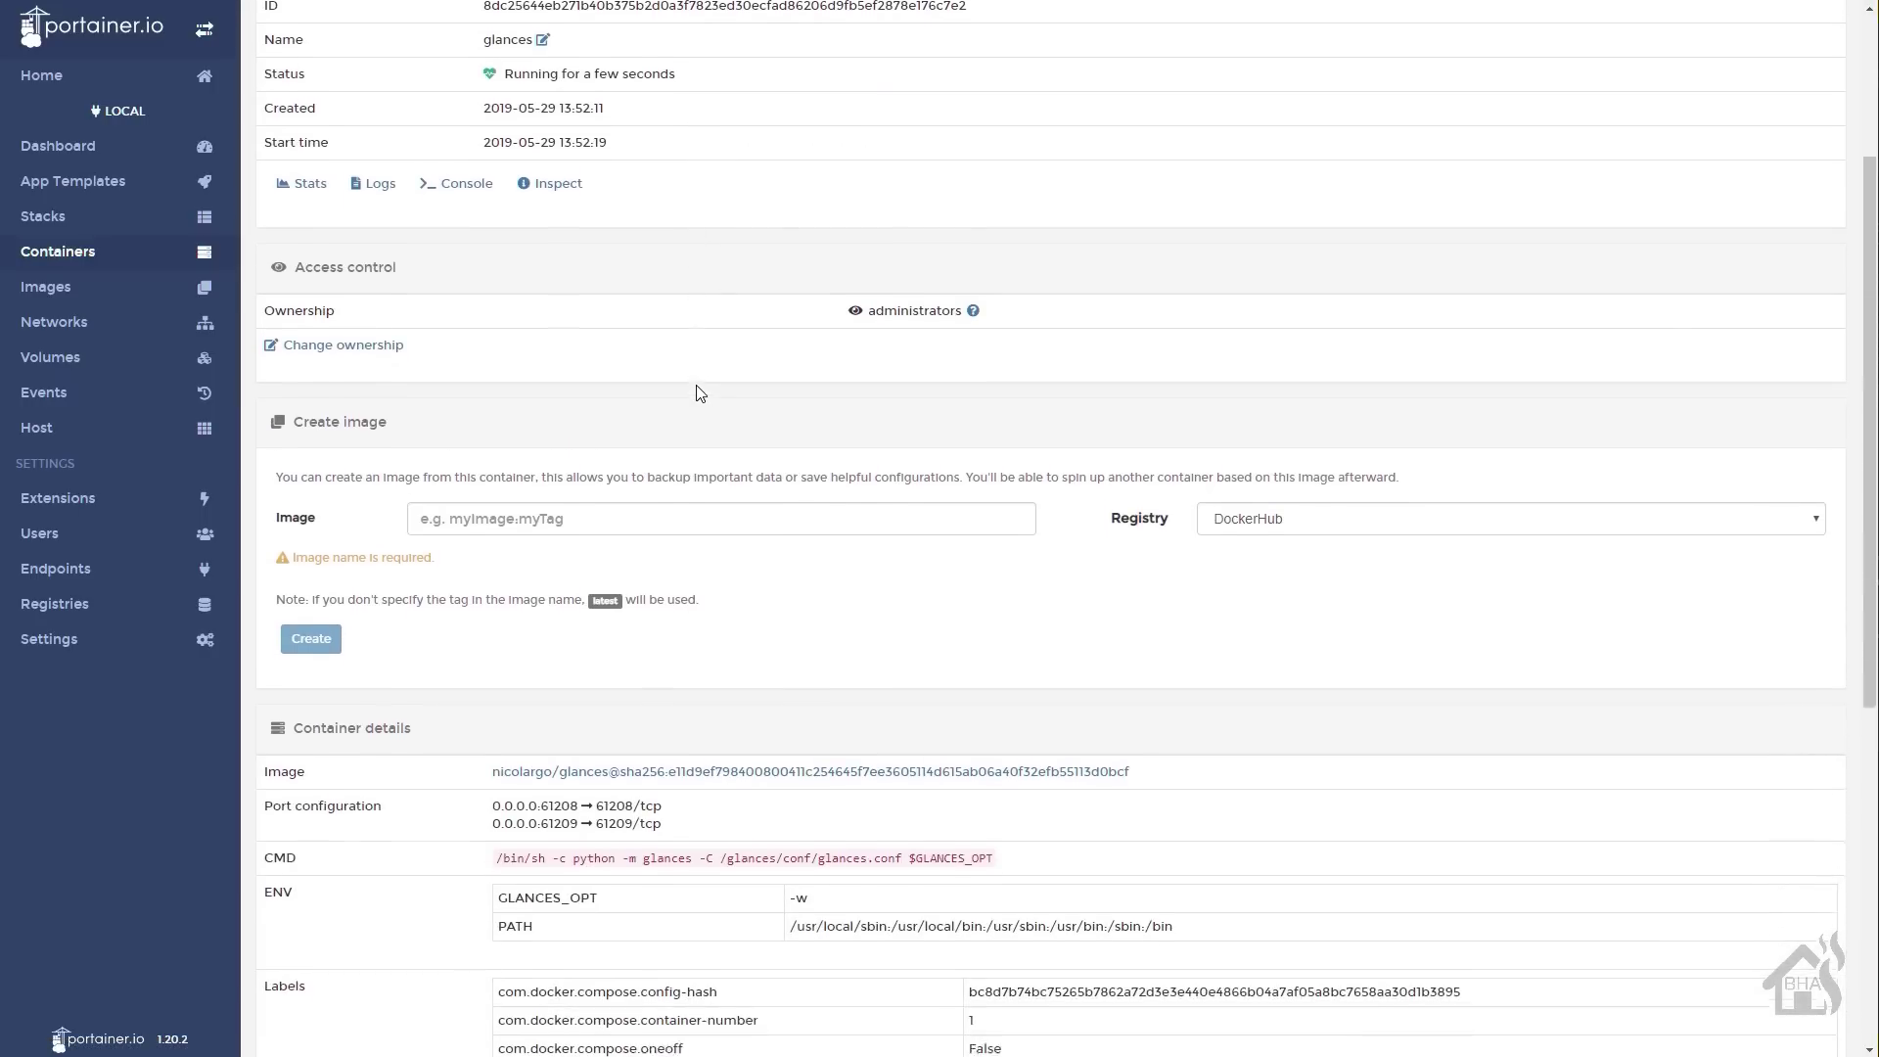
pyautogui.scroll(-5, 700, 392)
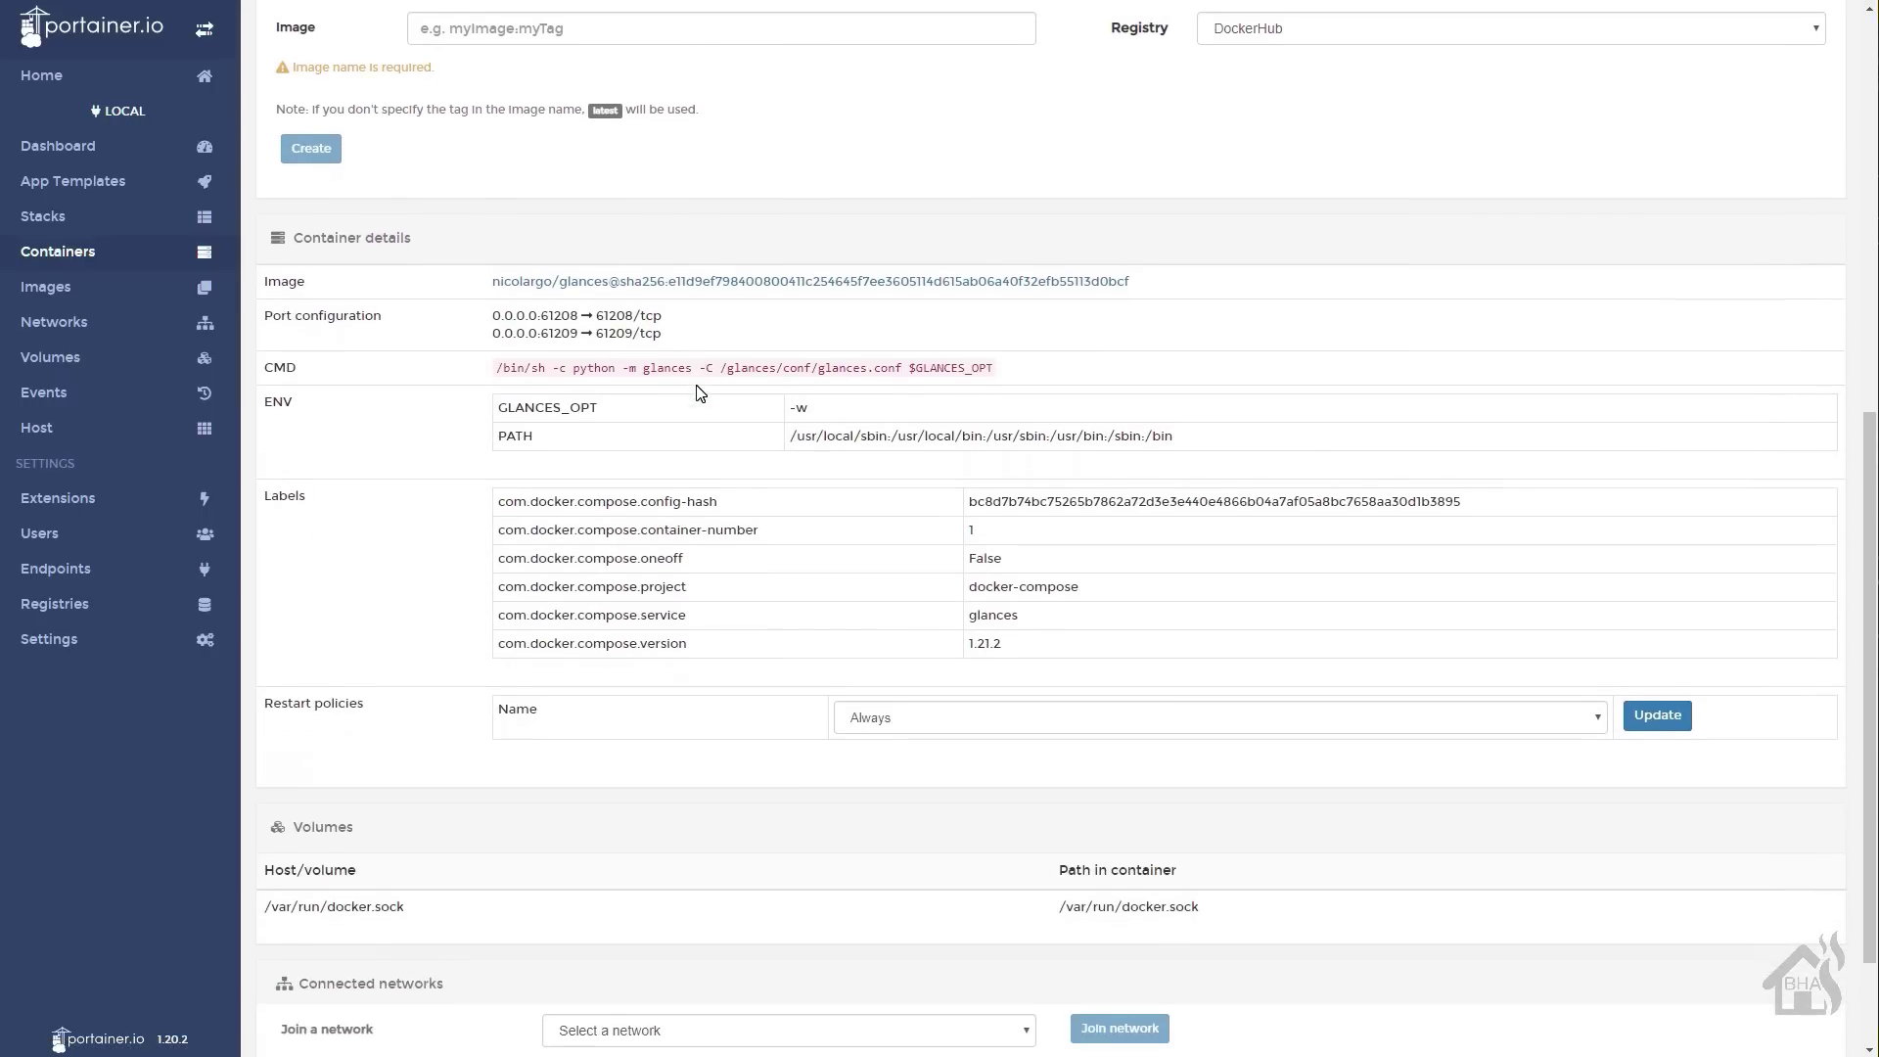
pyautogui.scroll(-1, 700, 393)
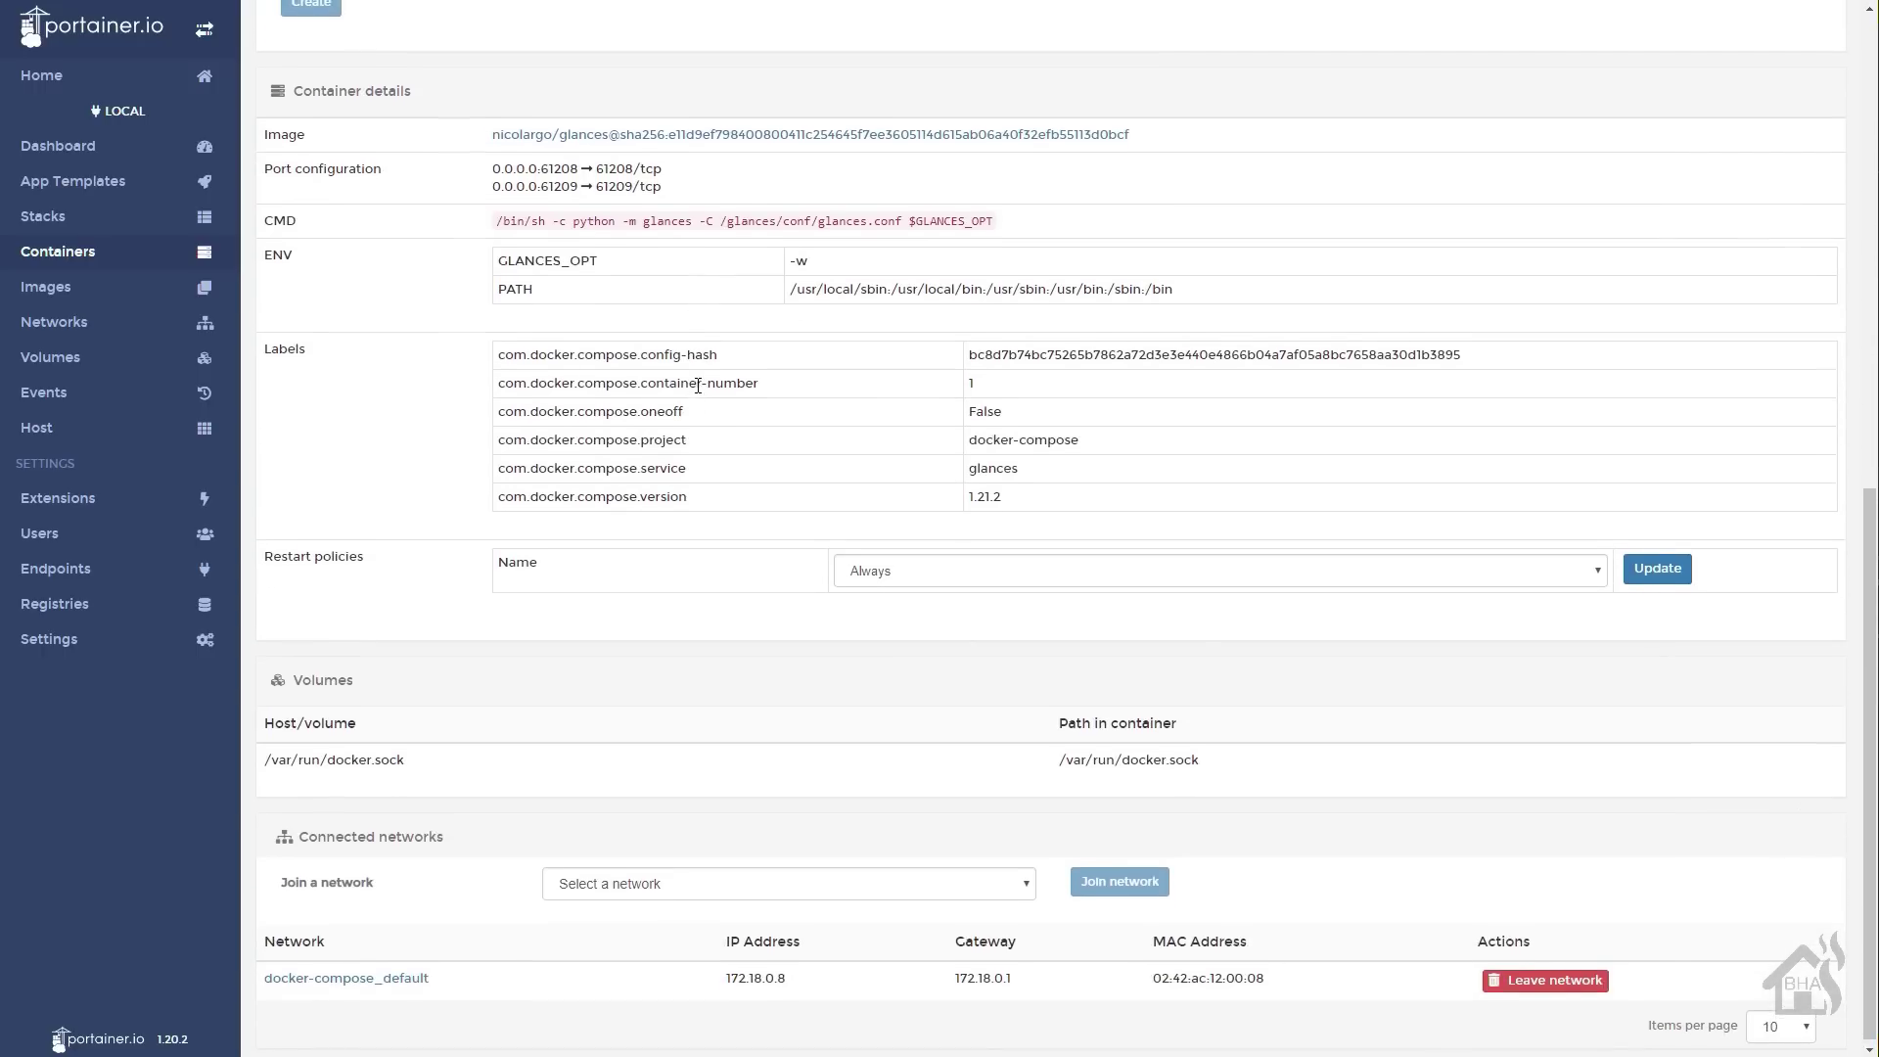
pyautogui.scroll(9, 698, 385)
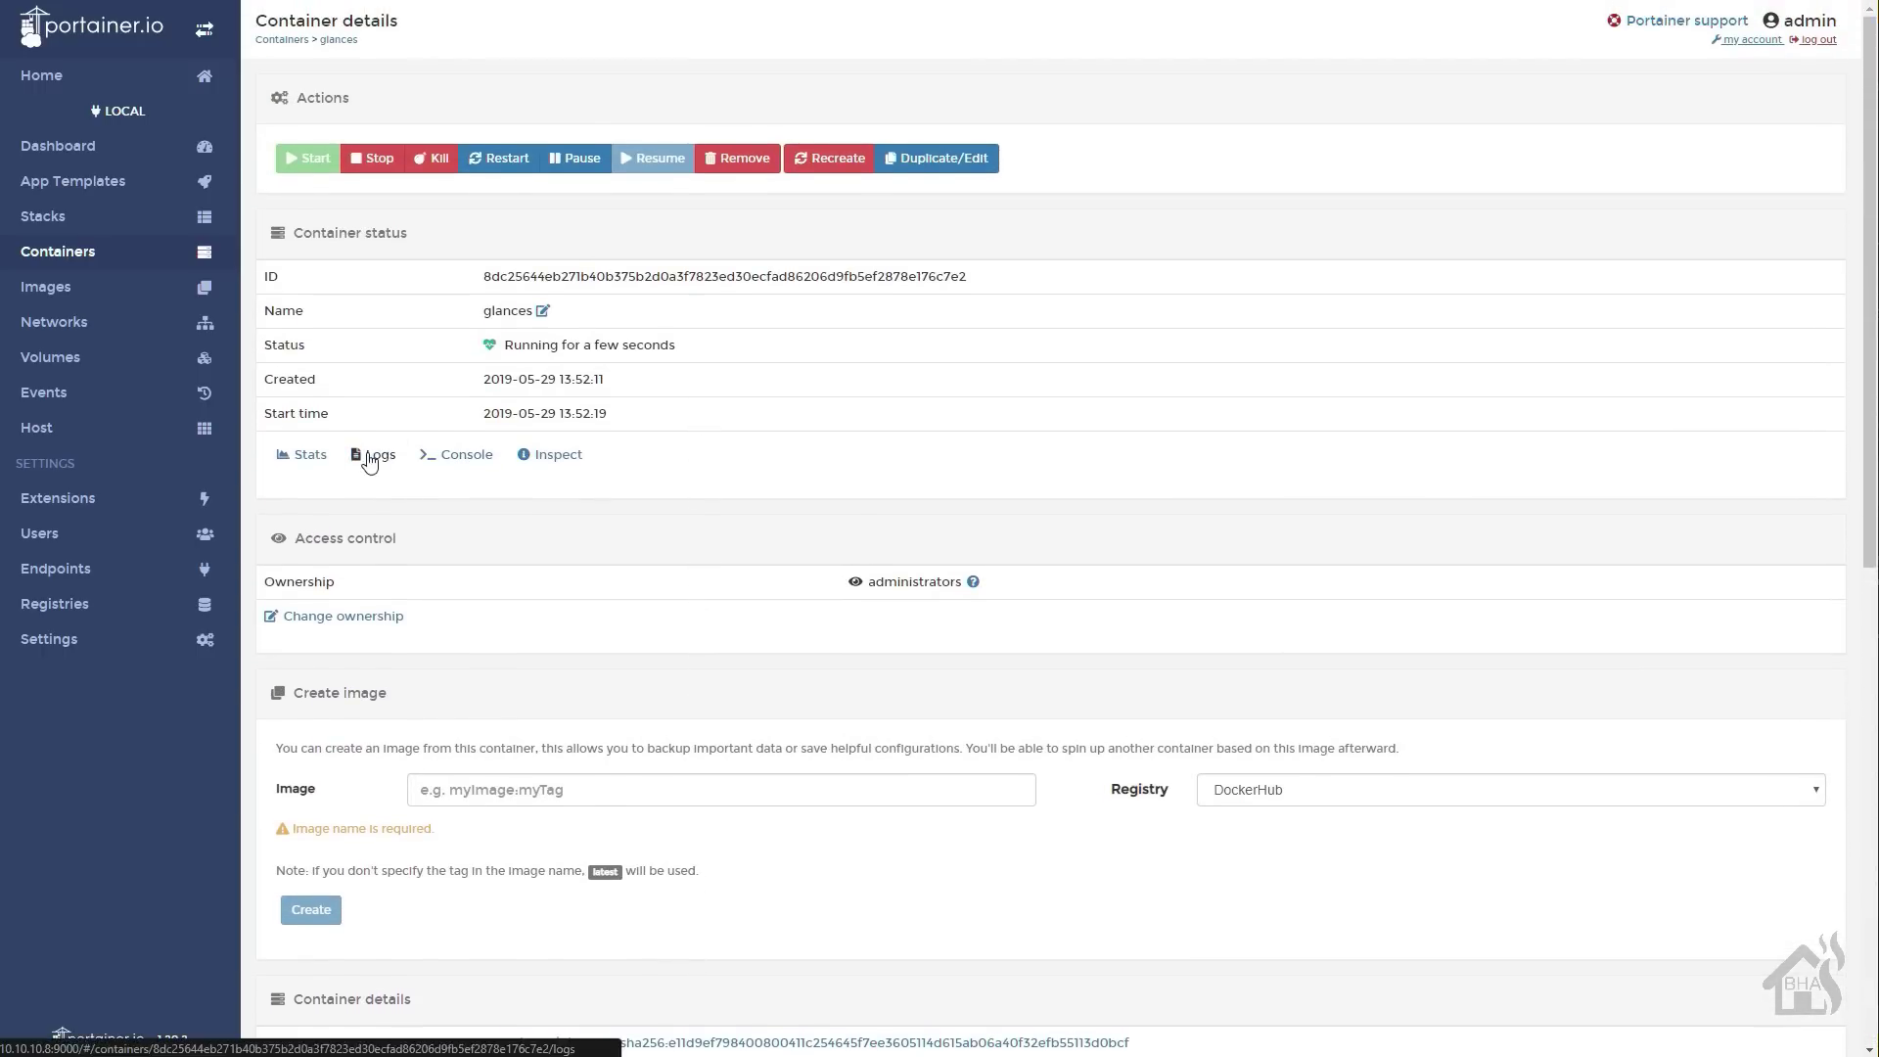
pyautogui.click(372, 456)
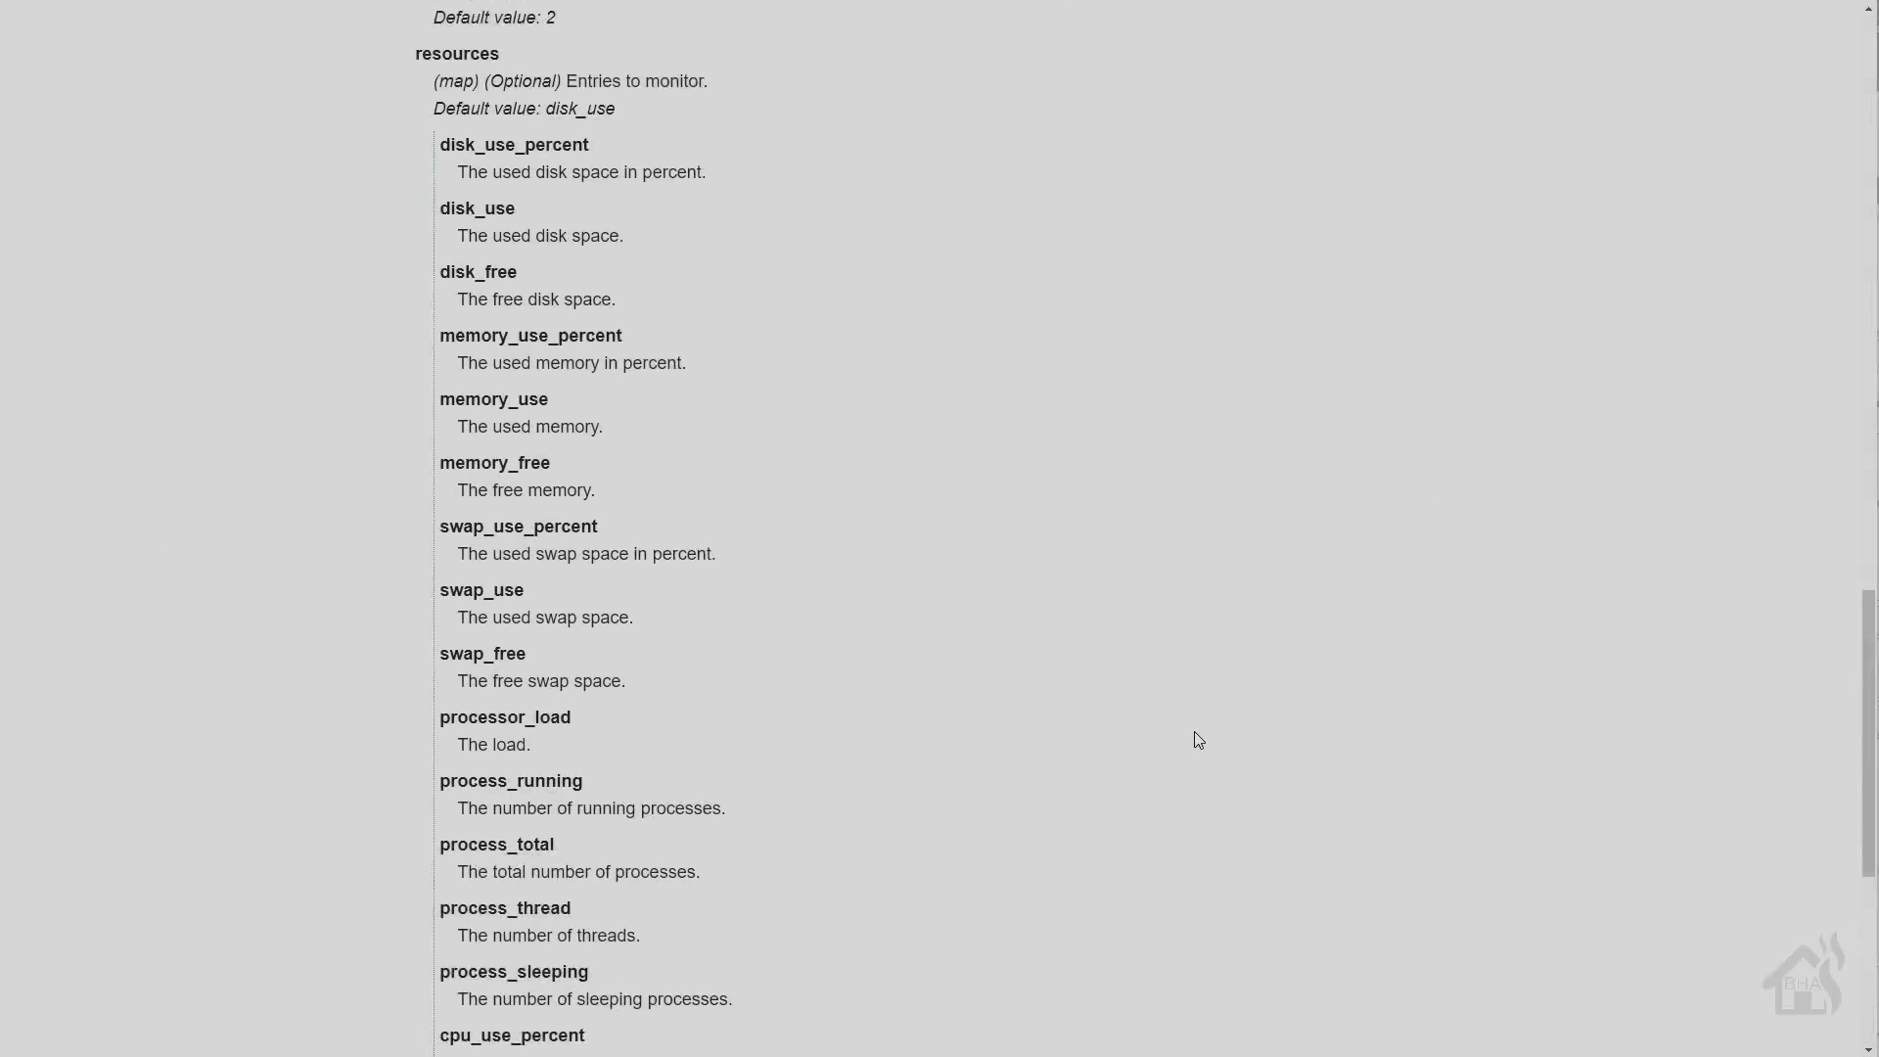
# - Scroll the Glances sensor docs to the docker resource entries, then return to the terminal
pyautogui.scroll(-1, 1198, 740)
pyautogui.scroll(-2, 1198, 740)
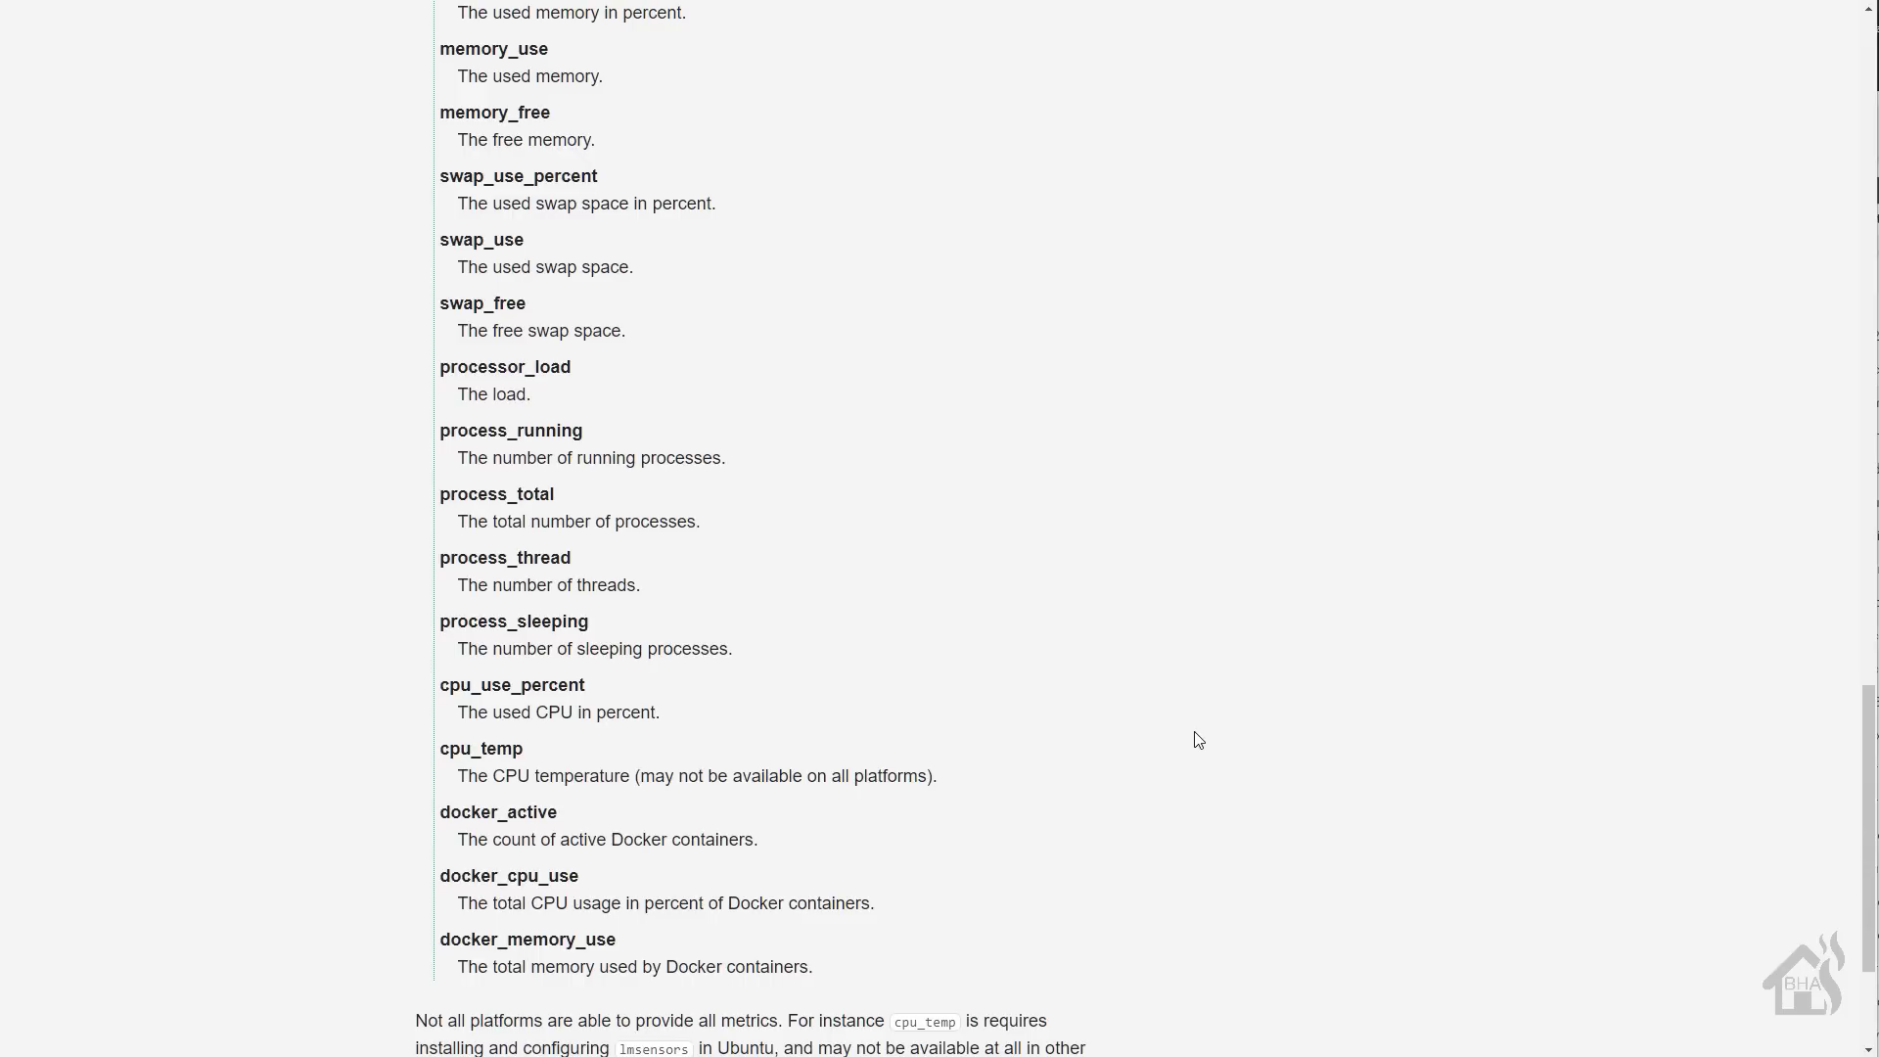
pyautogui.click(1518, 871)
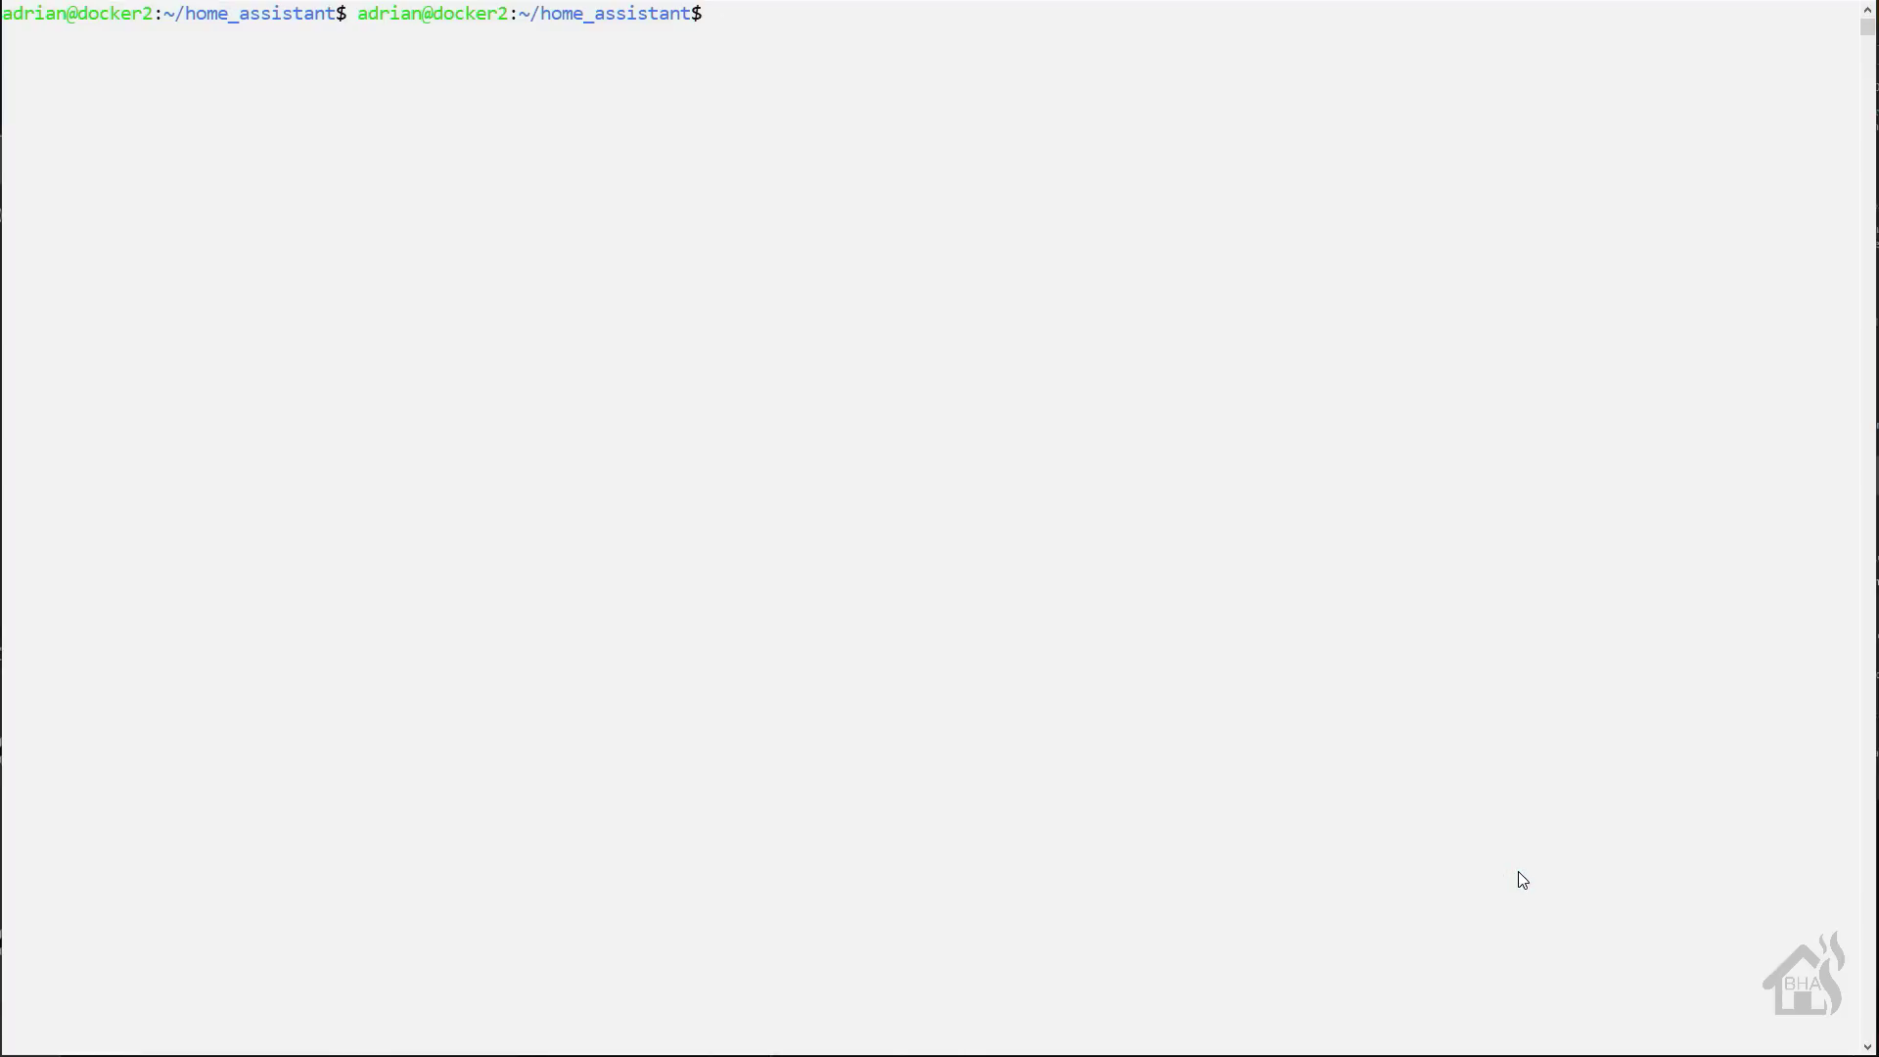
# - Open sensor.yaml in vi and add a glances platform named Docker, host 10.10.10.8, version 3
pyautogui.write('sudo vi senso')
pyautogui.press('Tab')
pyautogui.press('Return')
pyautogui.press('Insert')
pyautogui.press('Insert')
pyautogui.press('Up')
pyautogui.press('Up')
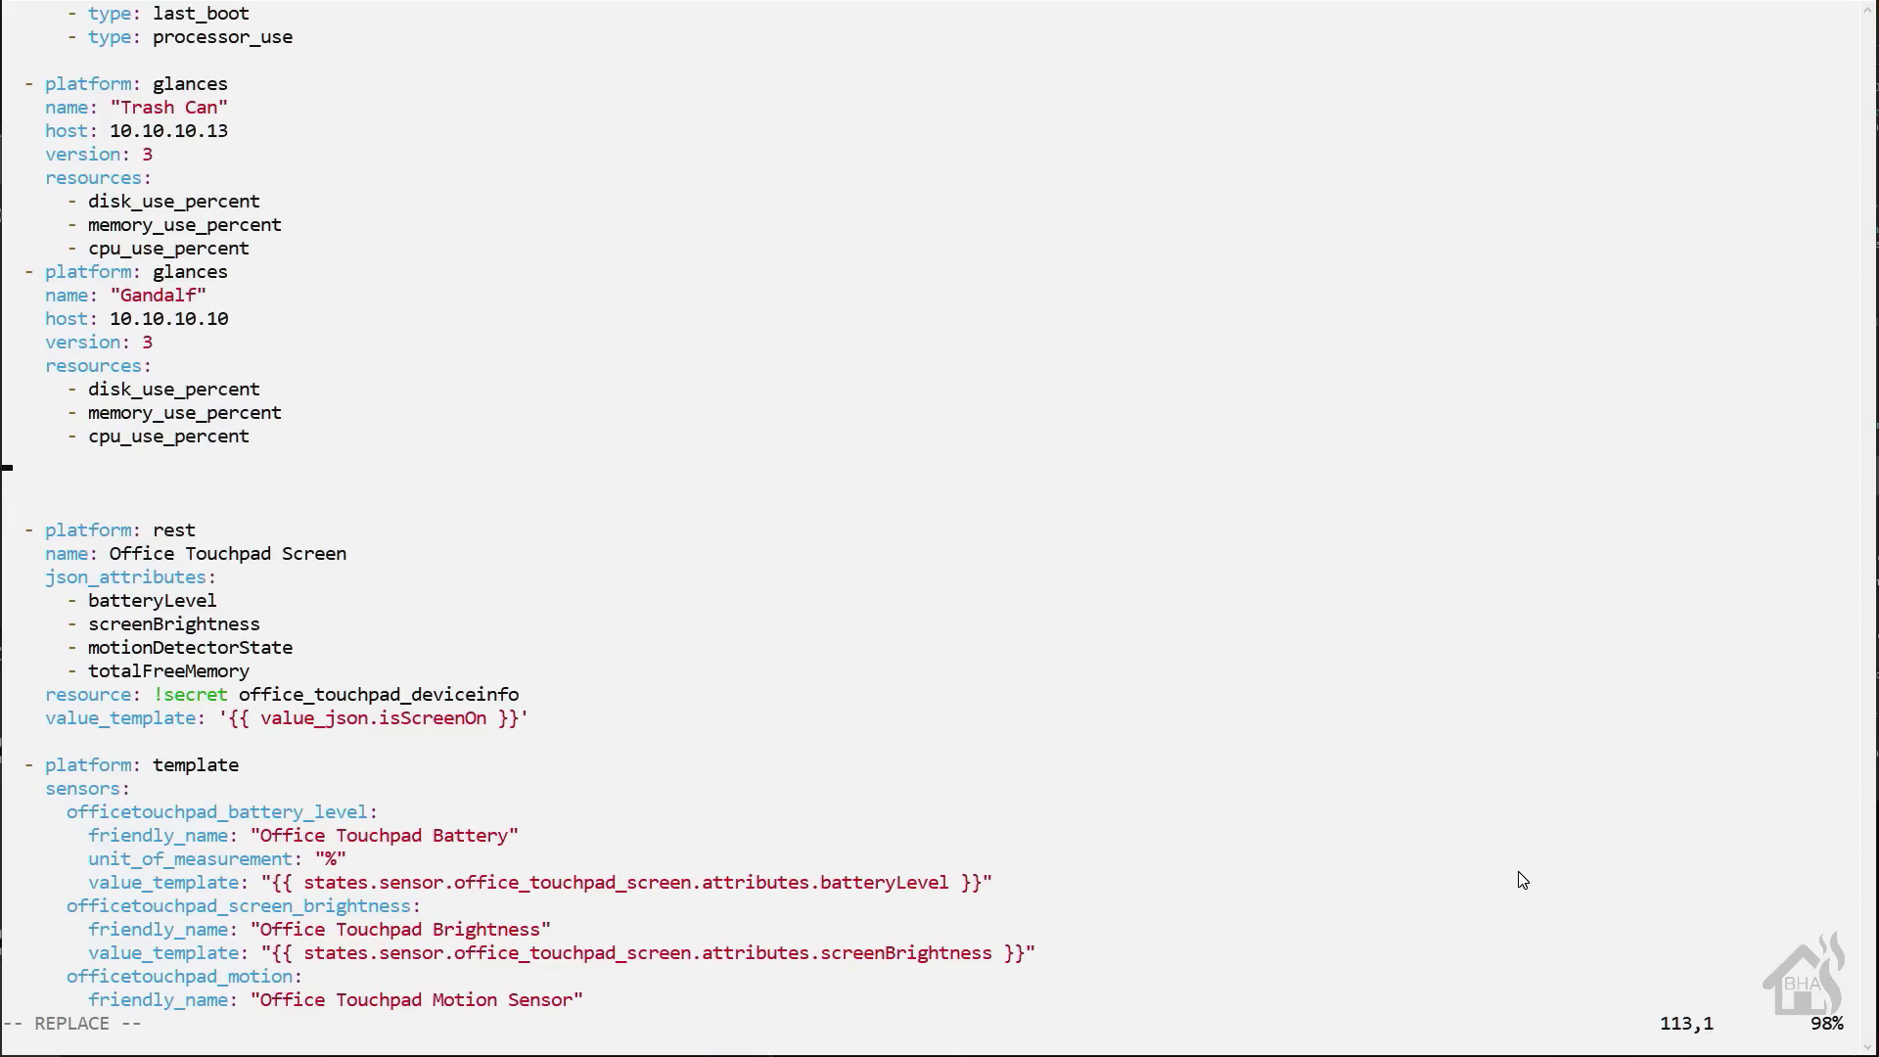
pyautogui.write('- platform: glances')
pyautogui.press('Return')
pyautogui.write('name: "')
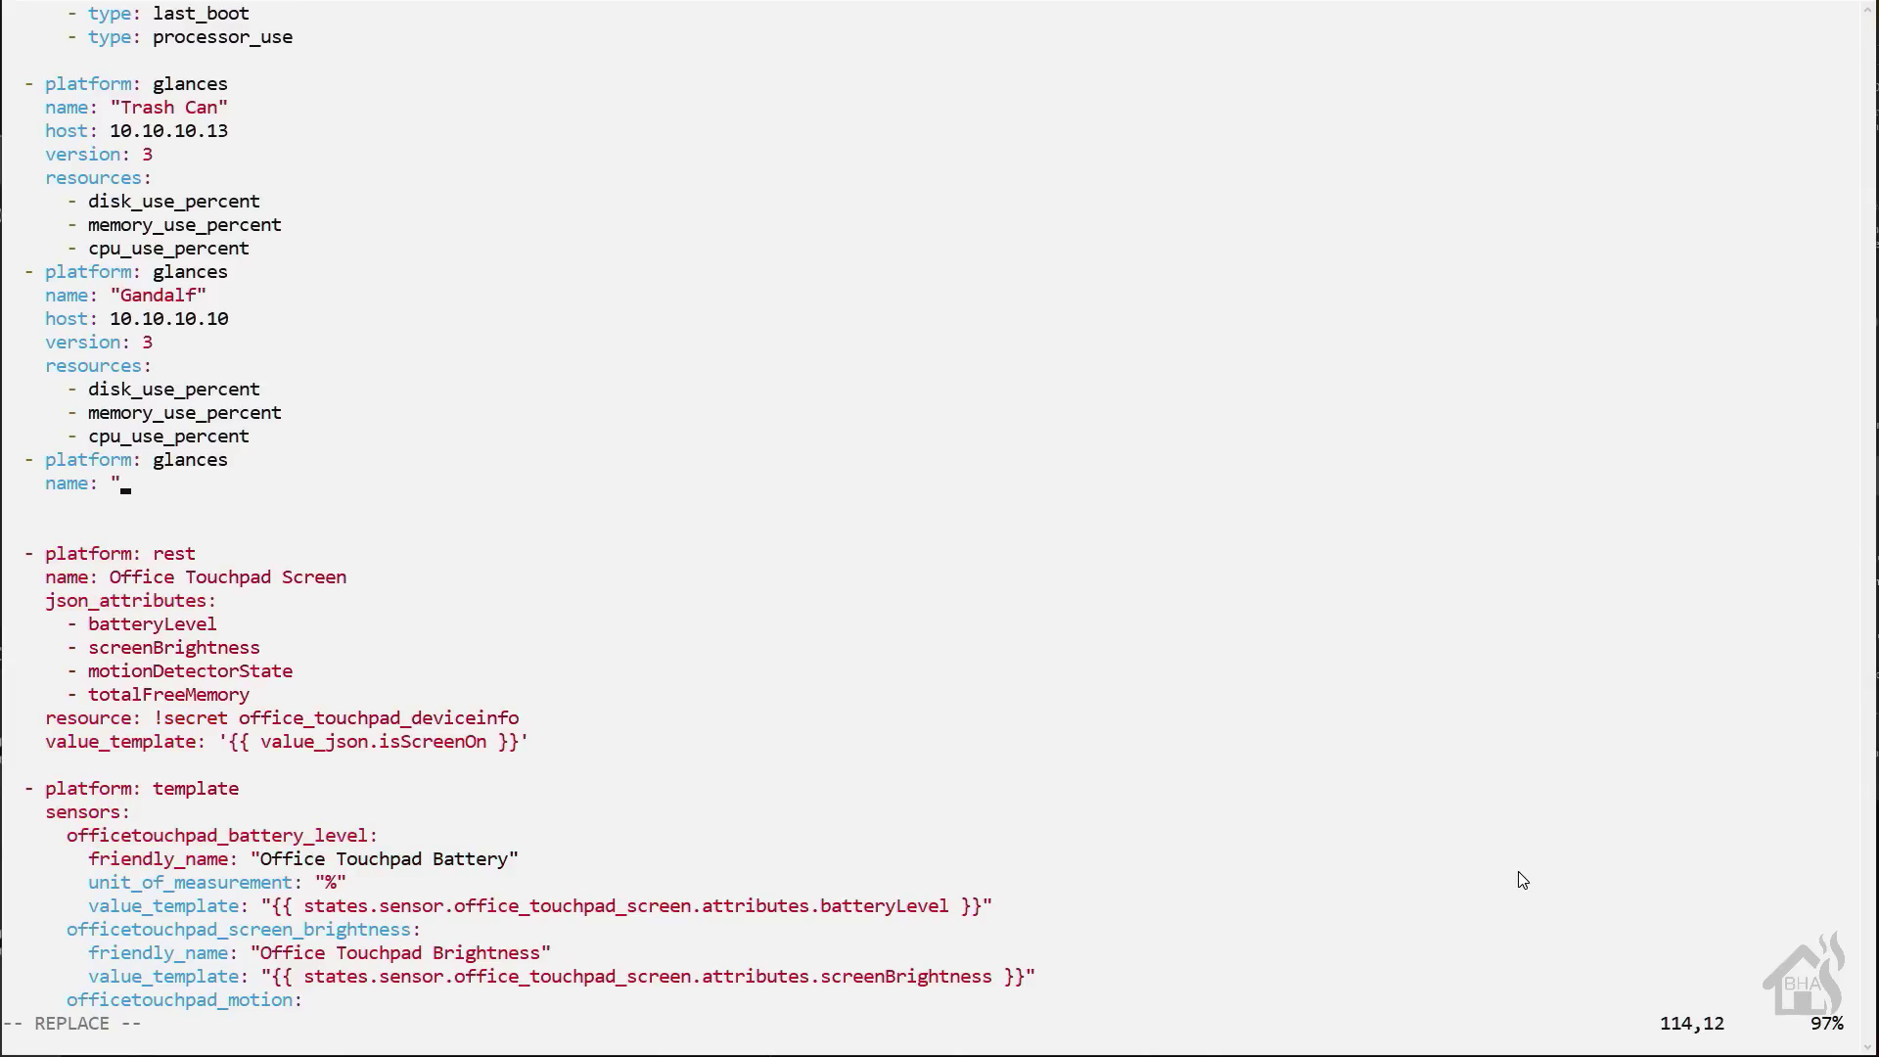
pyautogui.write('Docker"')
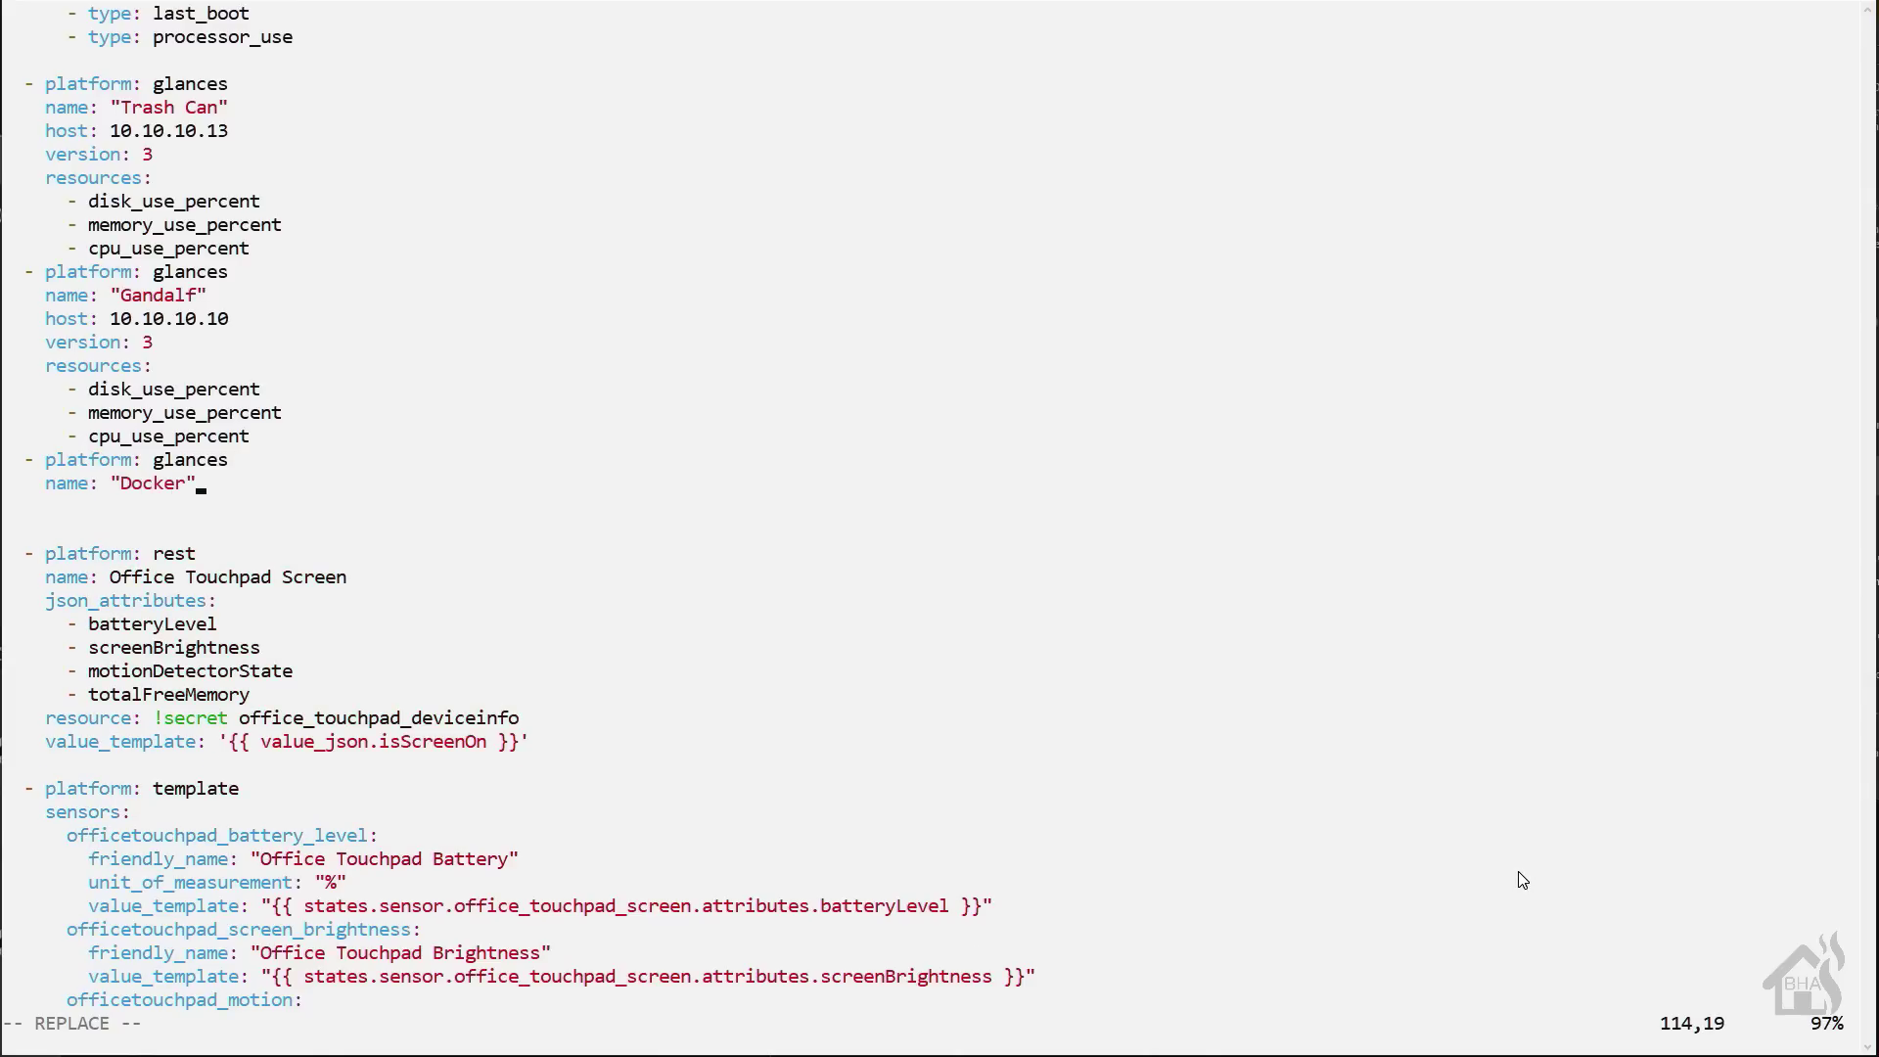
pyautogui.press('Return')
pyautogui.write('host:')
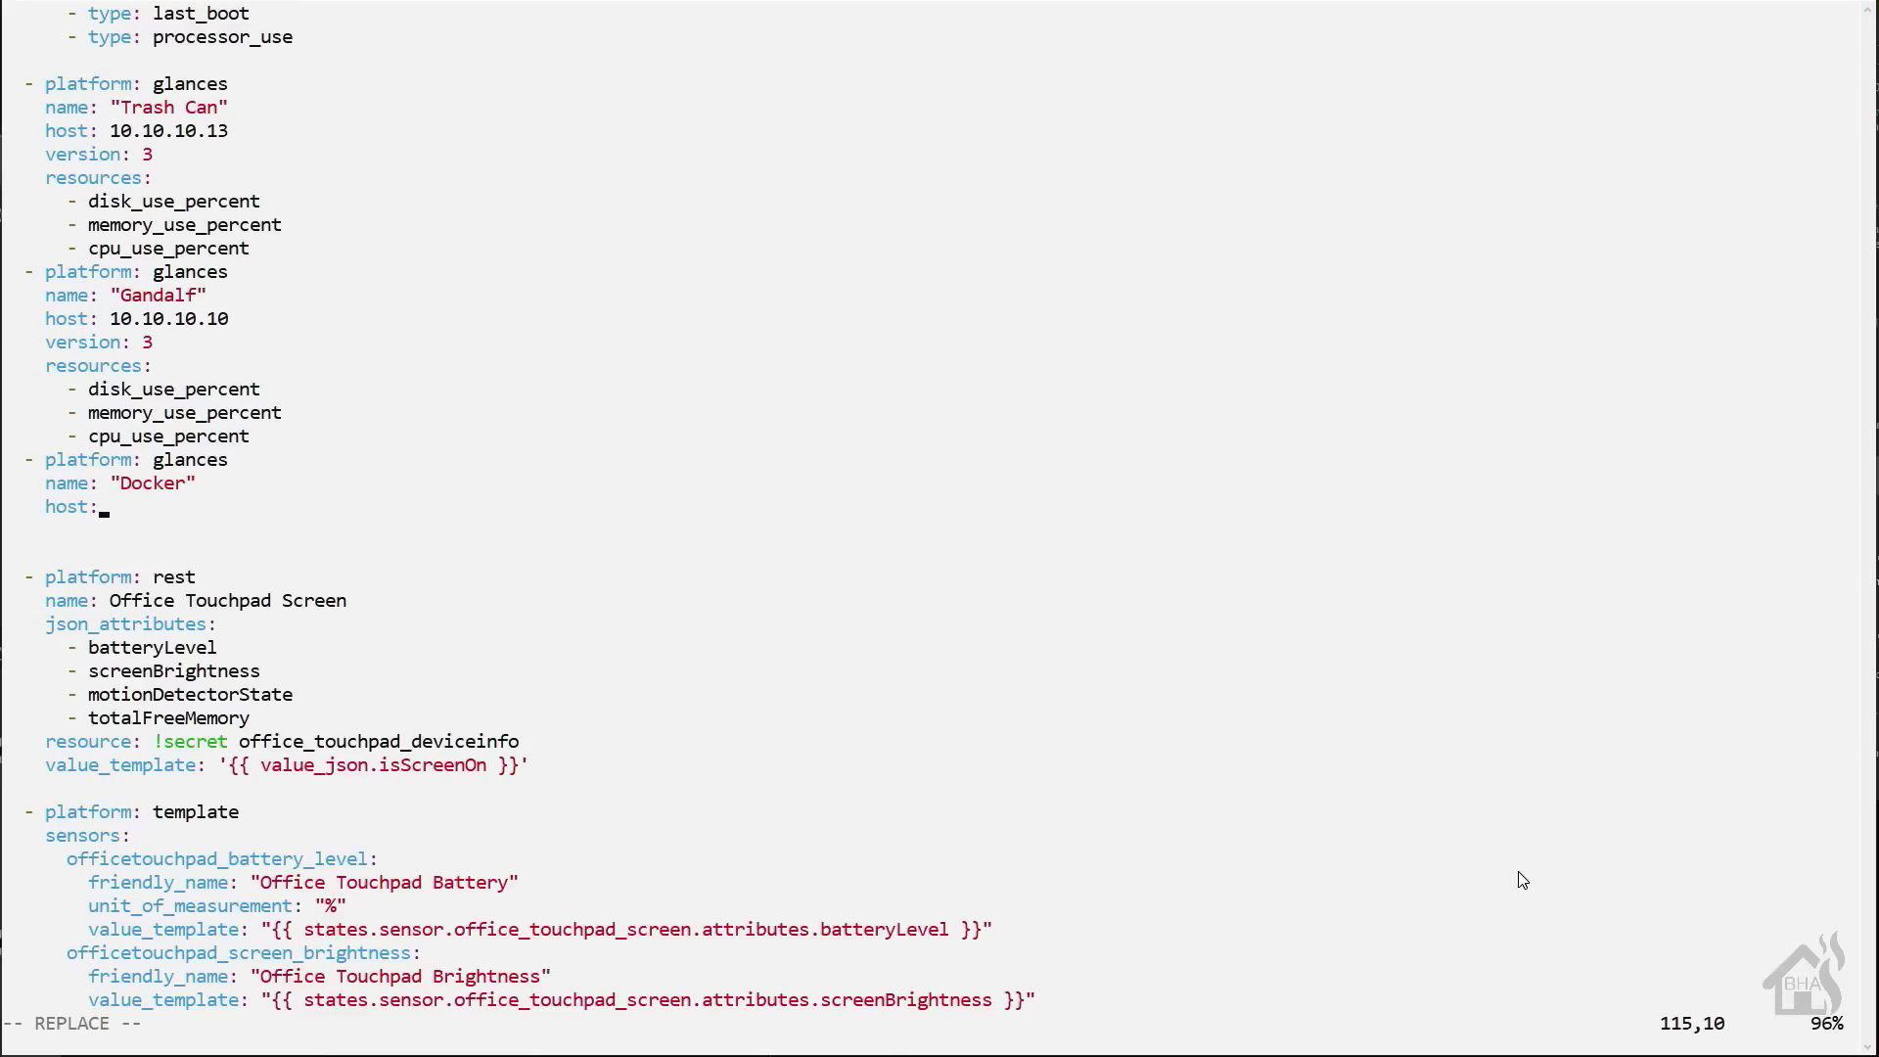
pyautogui.write(' 10.10.10.8')
pyautogui.press('Return')
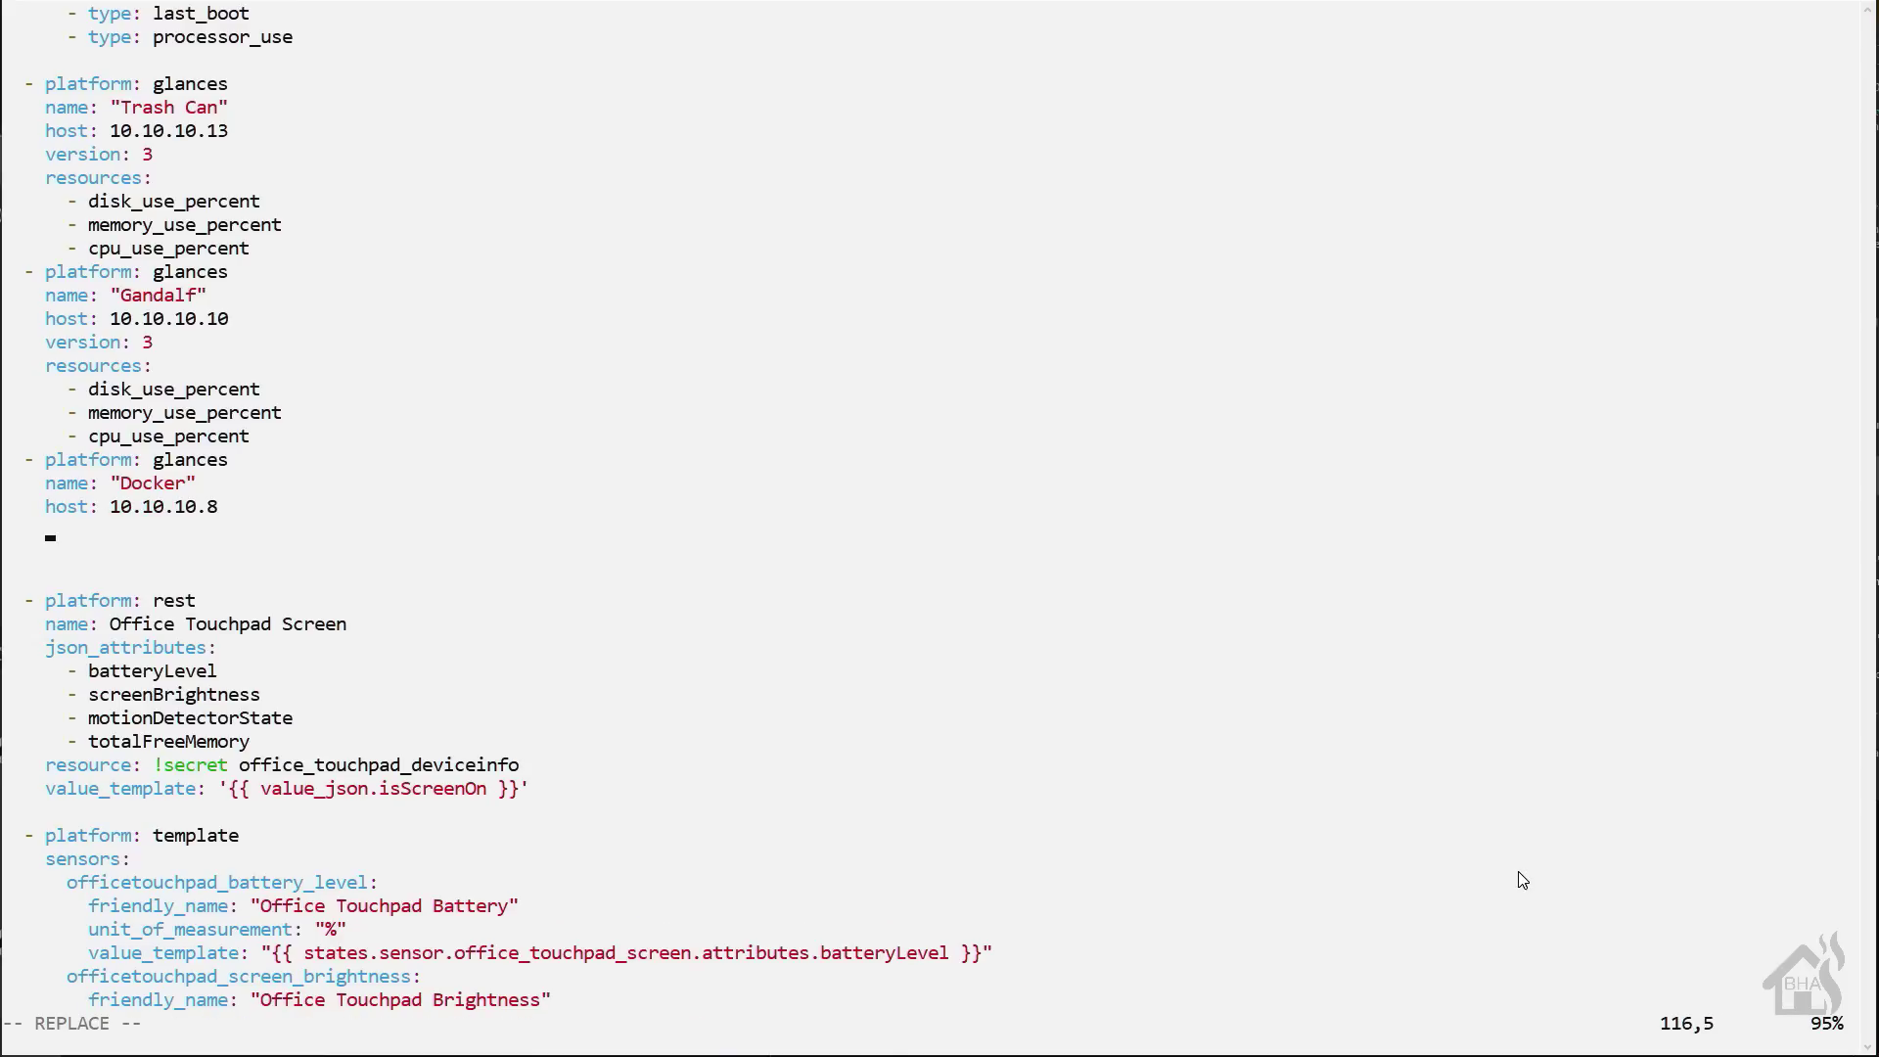
pyautogui.write('version: 3')
# - List resources docker_active, docker_cpu_use and docker_memory_use under the Docker sensor
pyautogui.press('Return')
pyautogui.write('resources:')
pyautogui.press('Return')
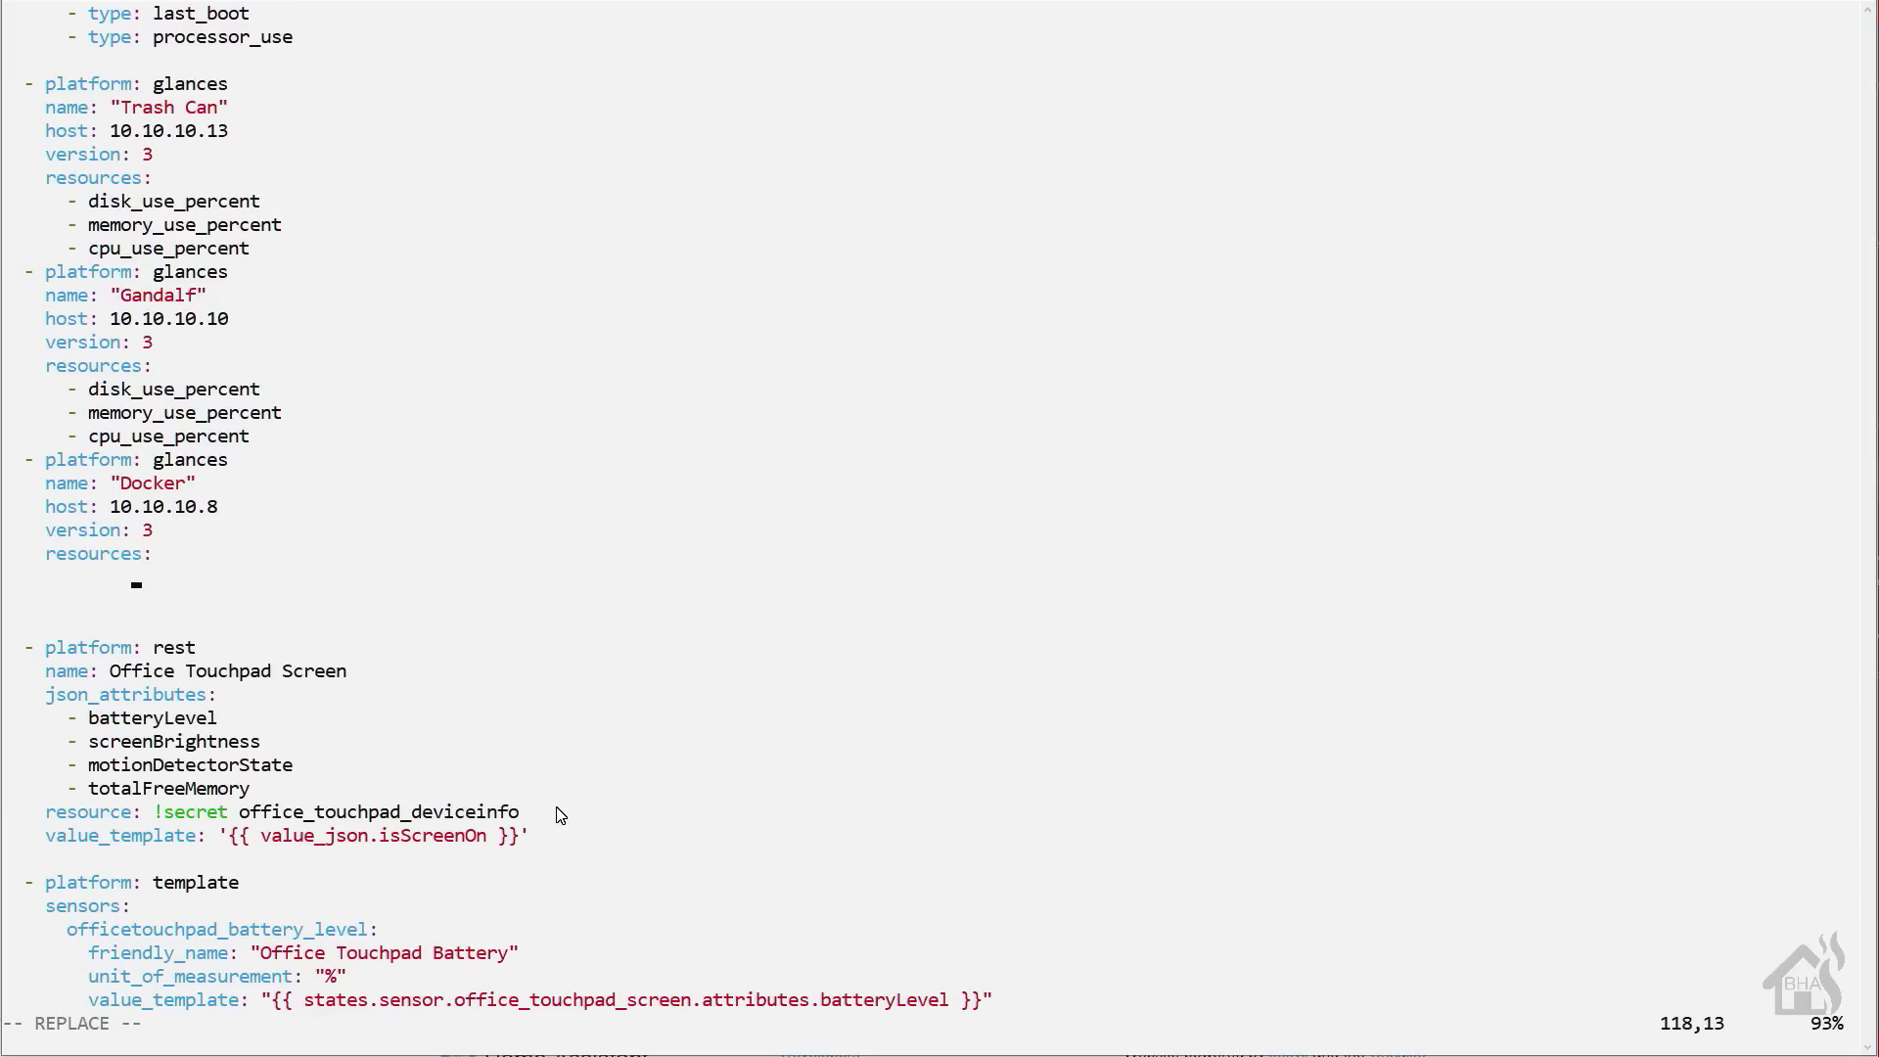
pyautogui.press('BackSpace')
pyautogui.press('BackSpace')
pyautogui.press('BackSpace')
pyautogui.press('BackSpace')
pyautogui.press('BackSpace')
pyautogui.press('BackSpace')
pyautogui.write('- docker_active')
pyautogui.press('Return')
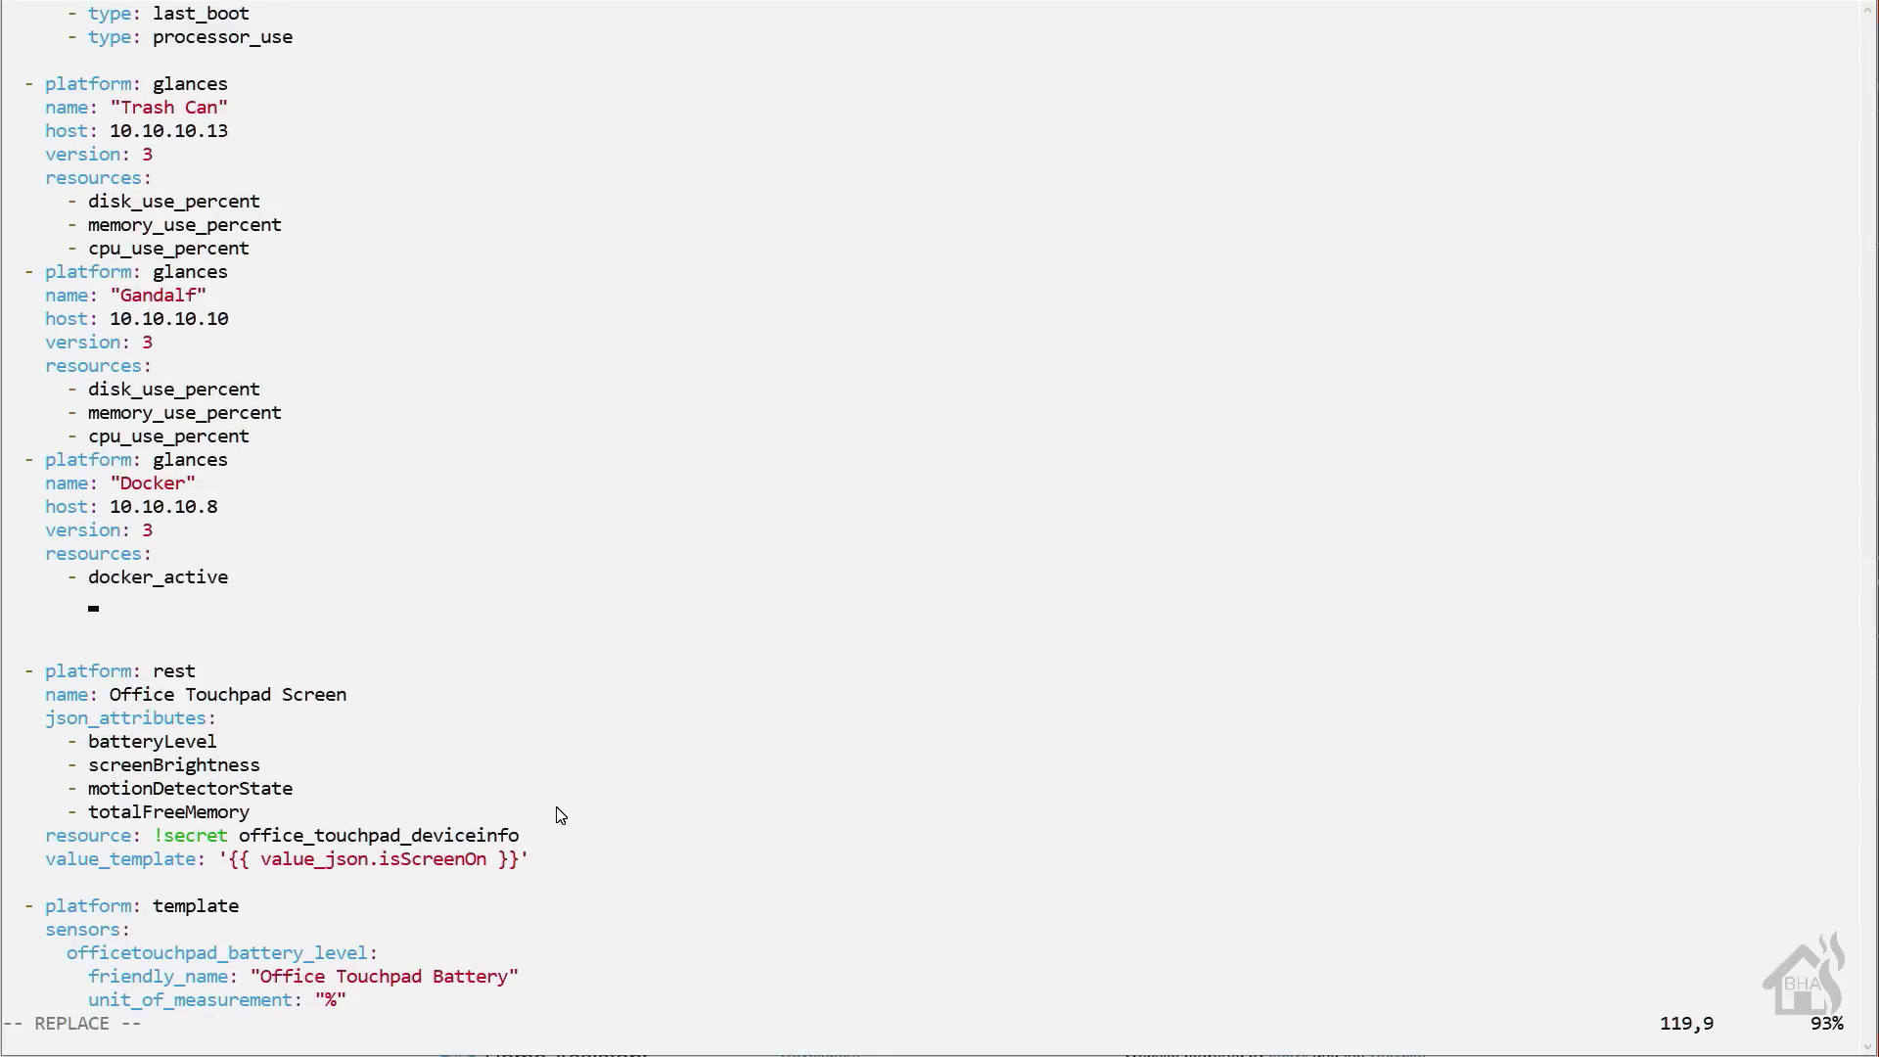
pyautogui.press('BackSpace')
pyautogui.press('BackSpace')
pyautogui.write('- docker_cpu_use')
pyautogui.press('Return')
pyautogui.write('- d')
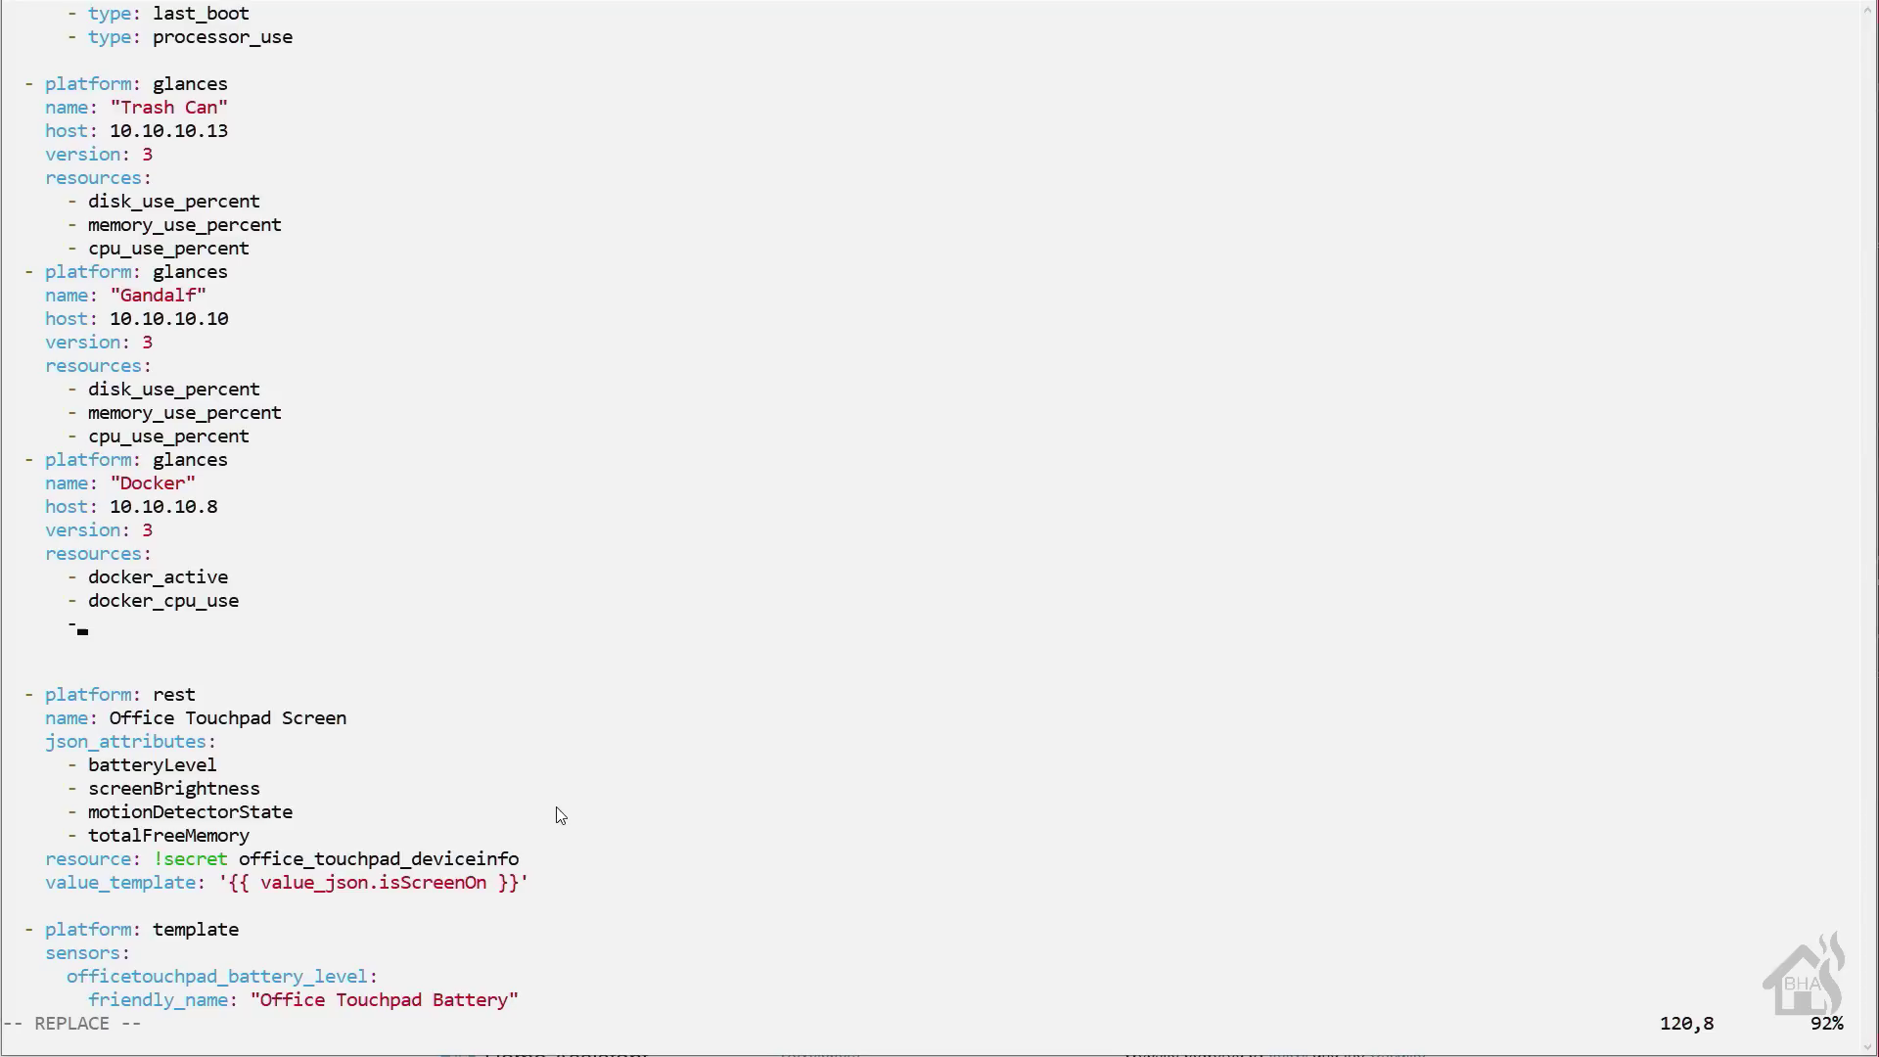
pyautogui.write('ocker_memory_use')
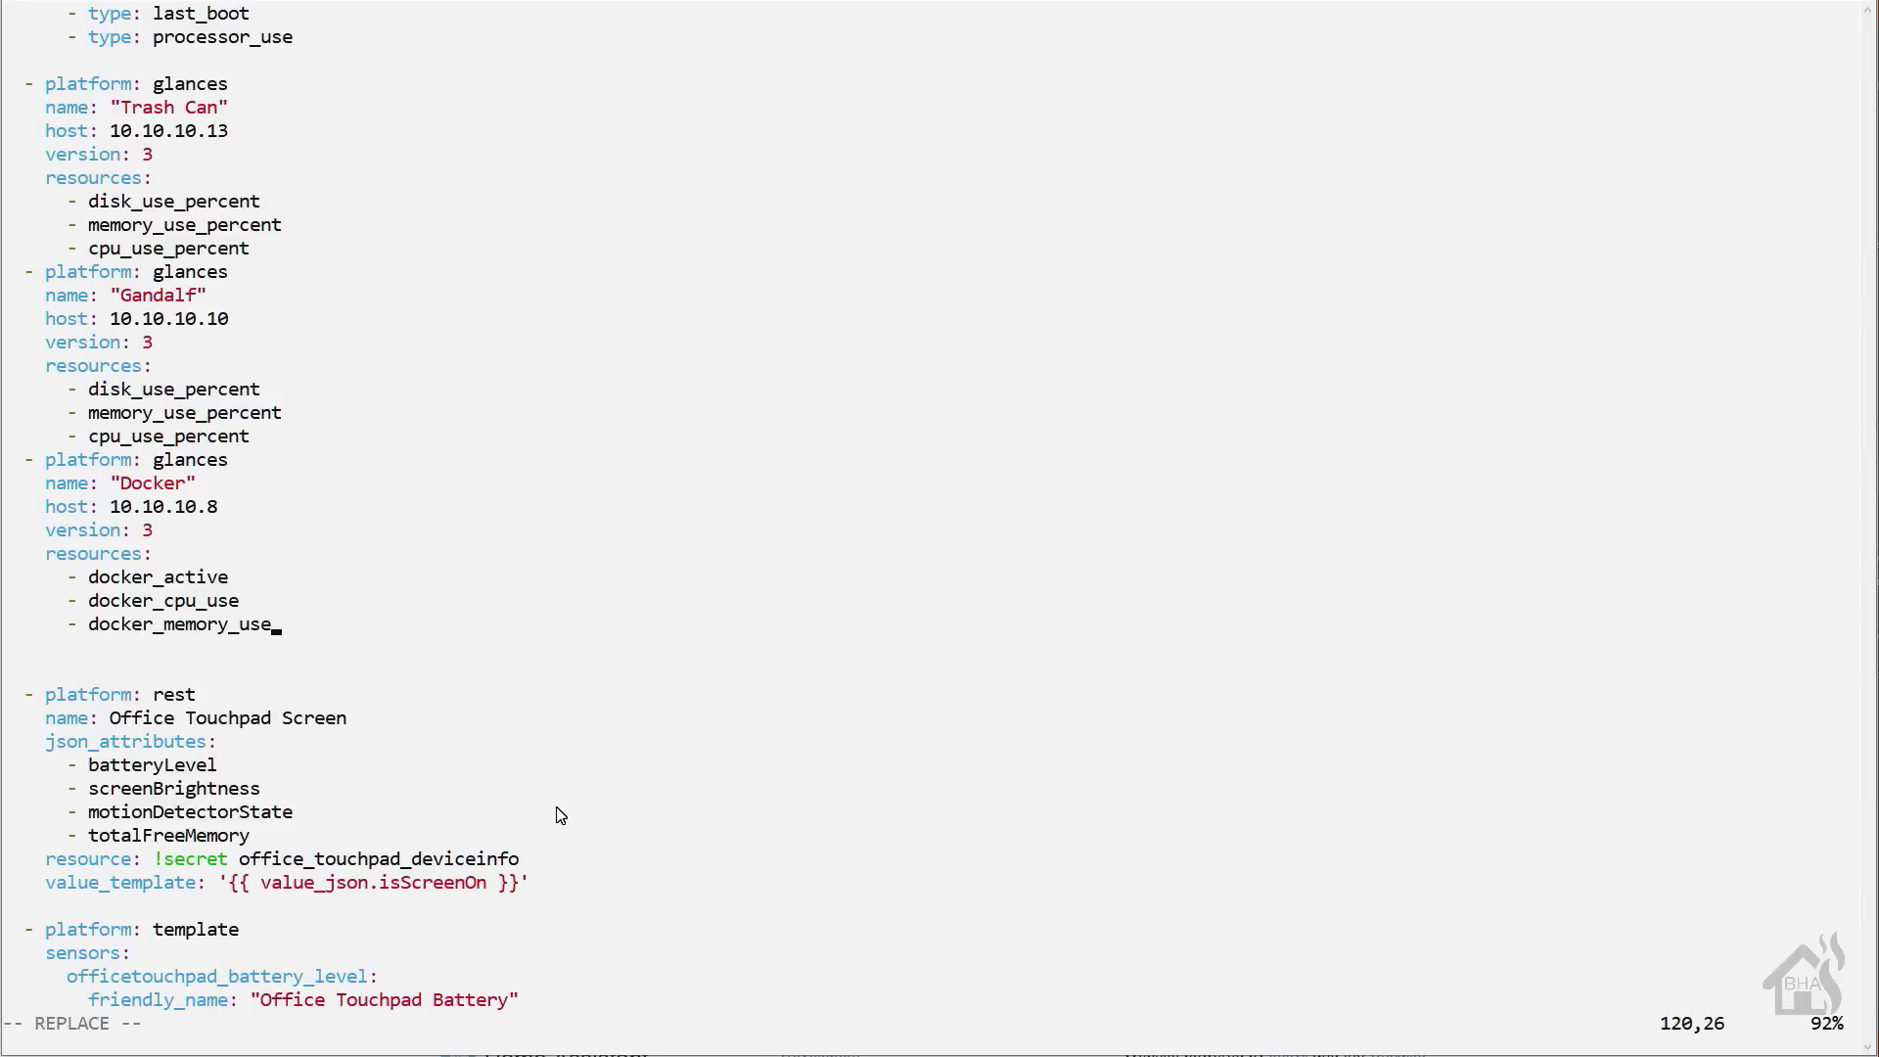
# - Save sensor.yaml and quit vi with :wq!
pyautogui.press('Escape')
pyautogui.write(':wq!')
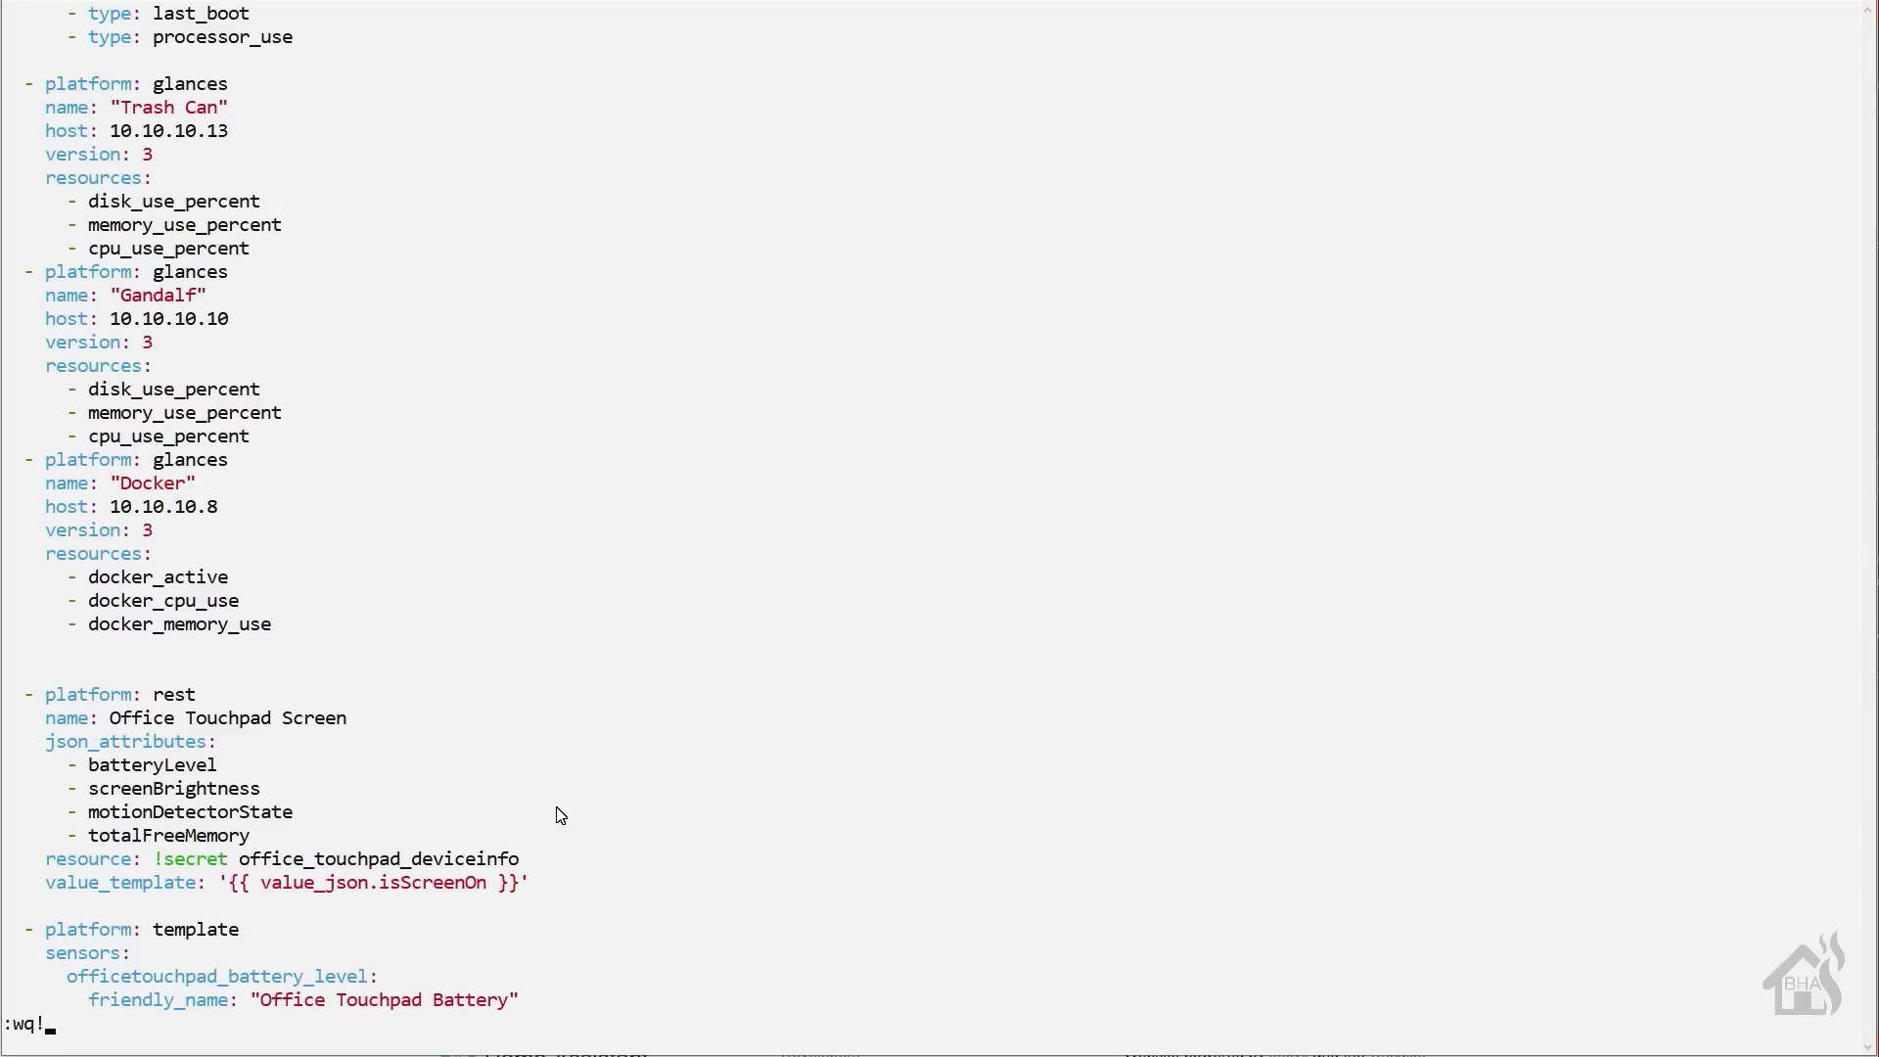
pyautogui.press('Return')
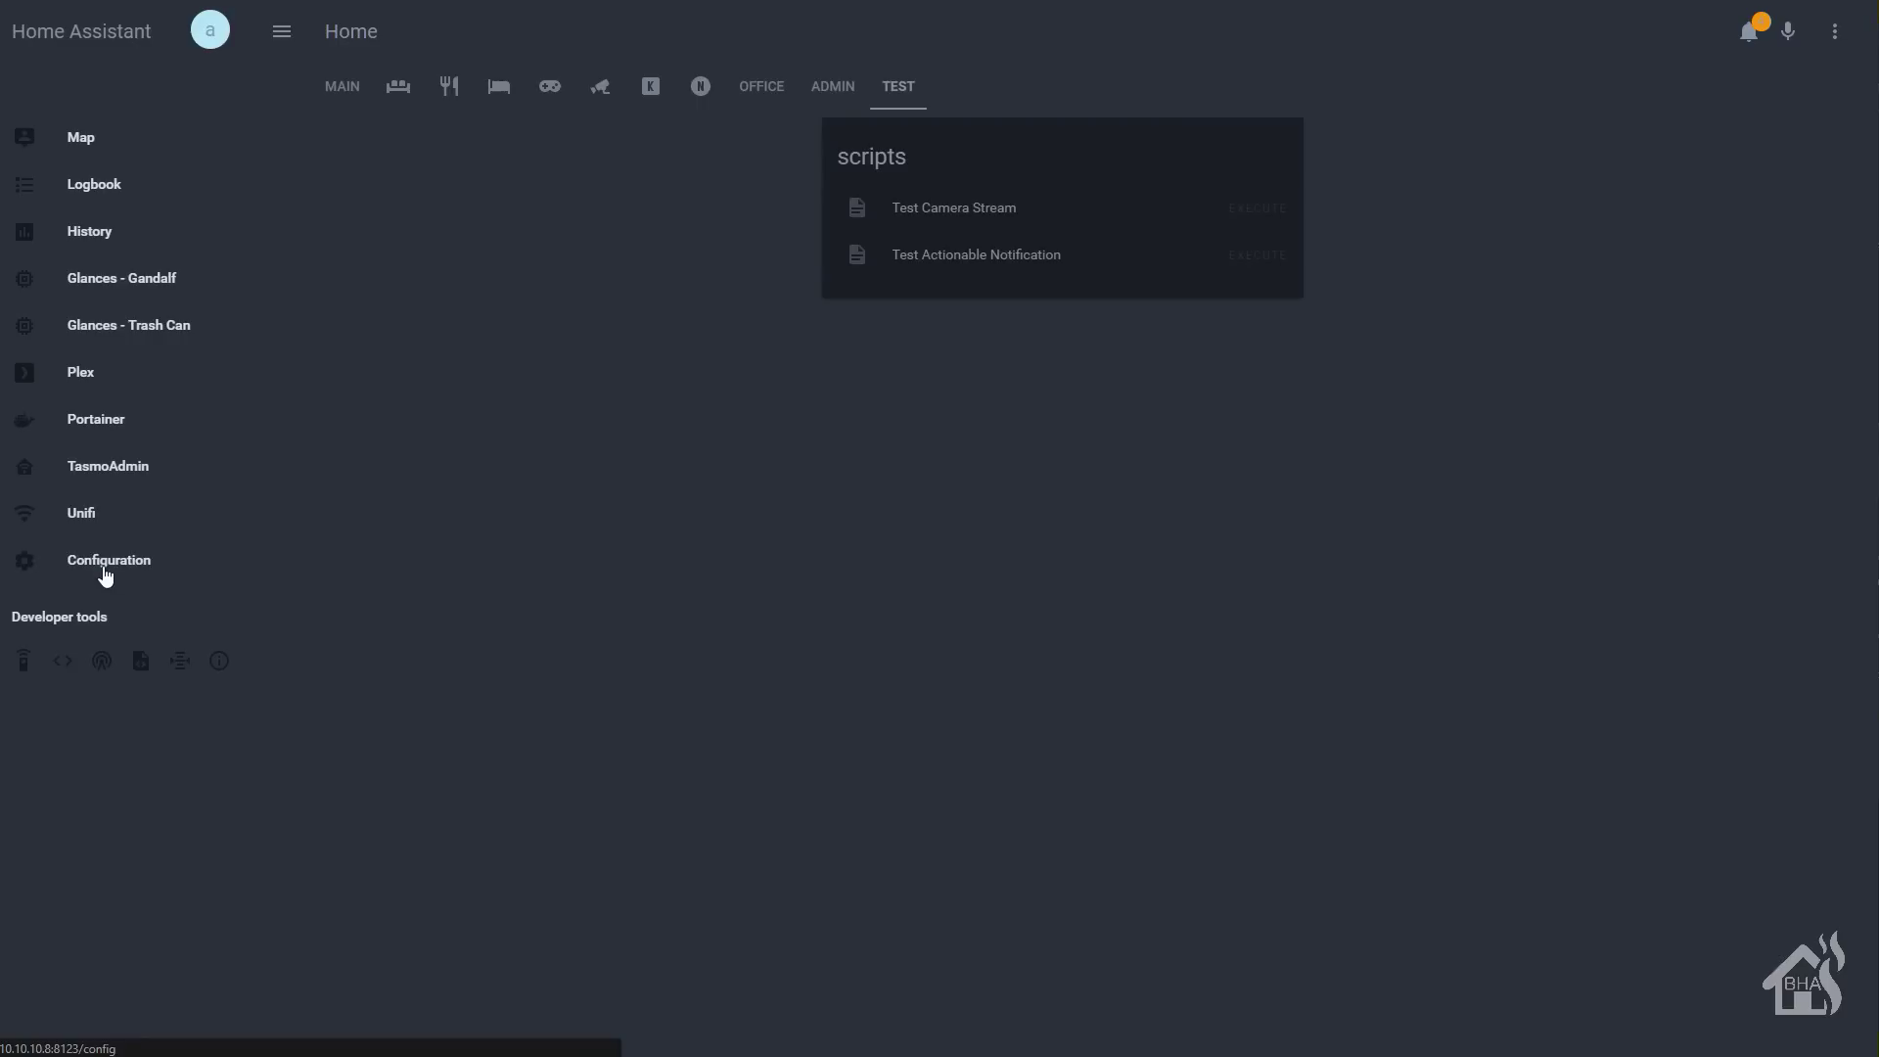
# - Run Check Config under Configuration > General, then restart the Home Assistant server
pyautogui.click(102, 567)
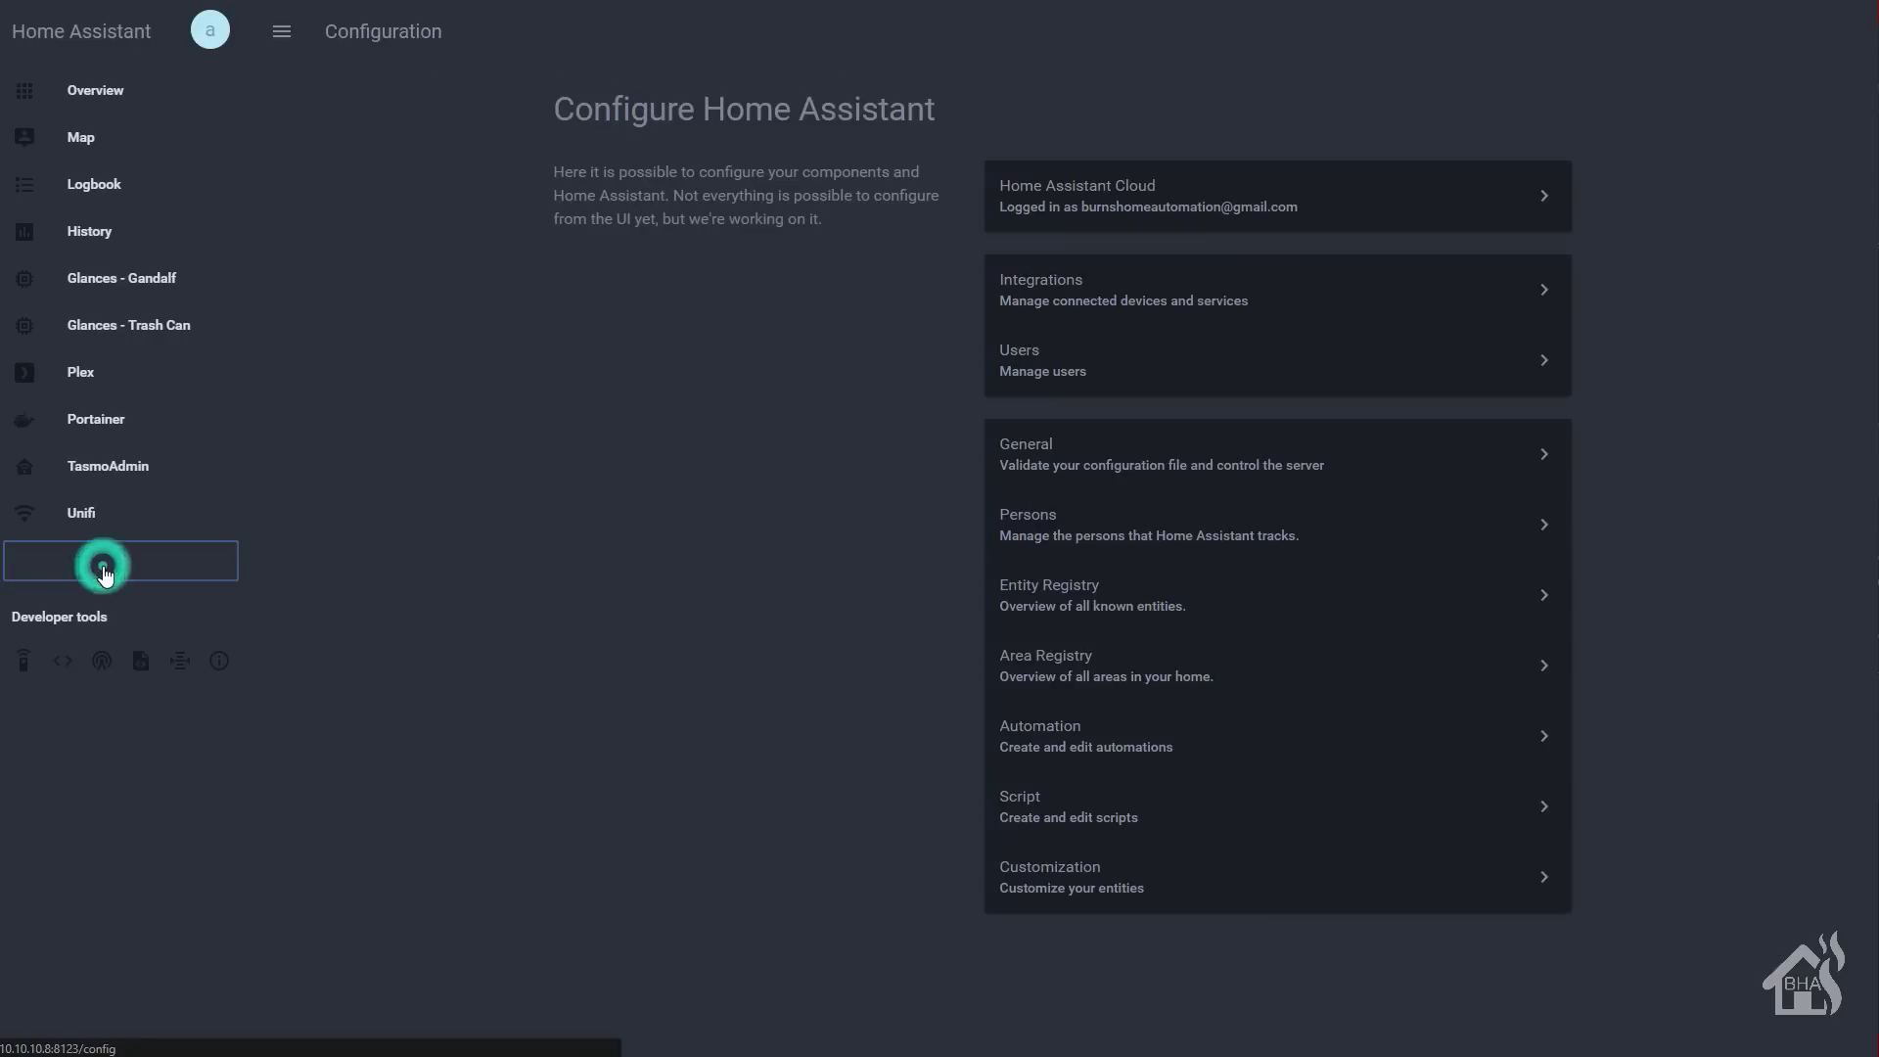
pyautogui.click(1252, 456)
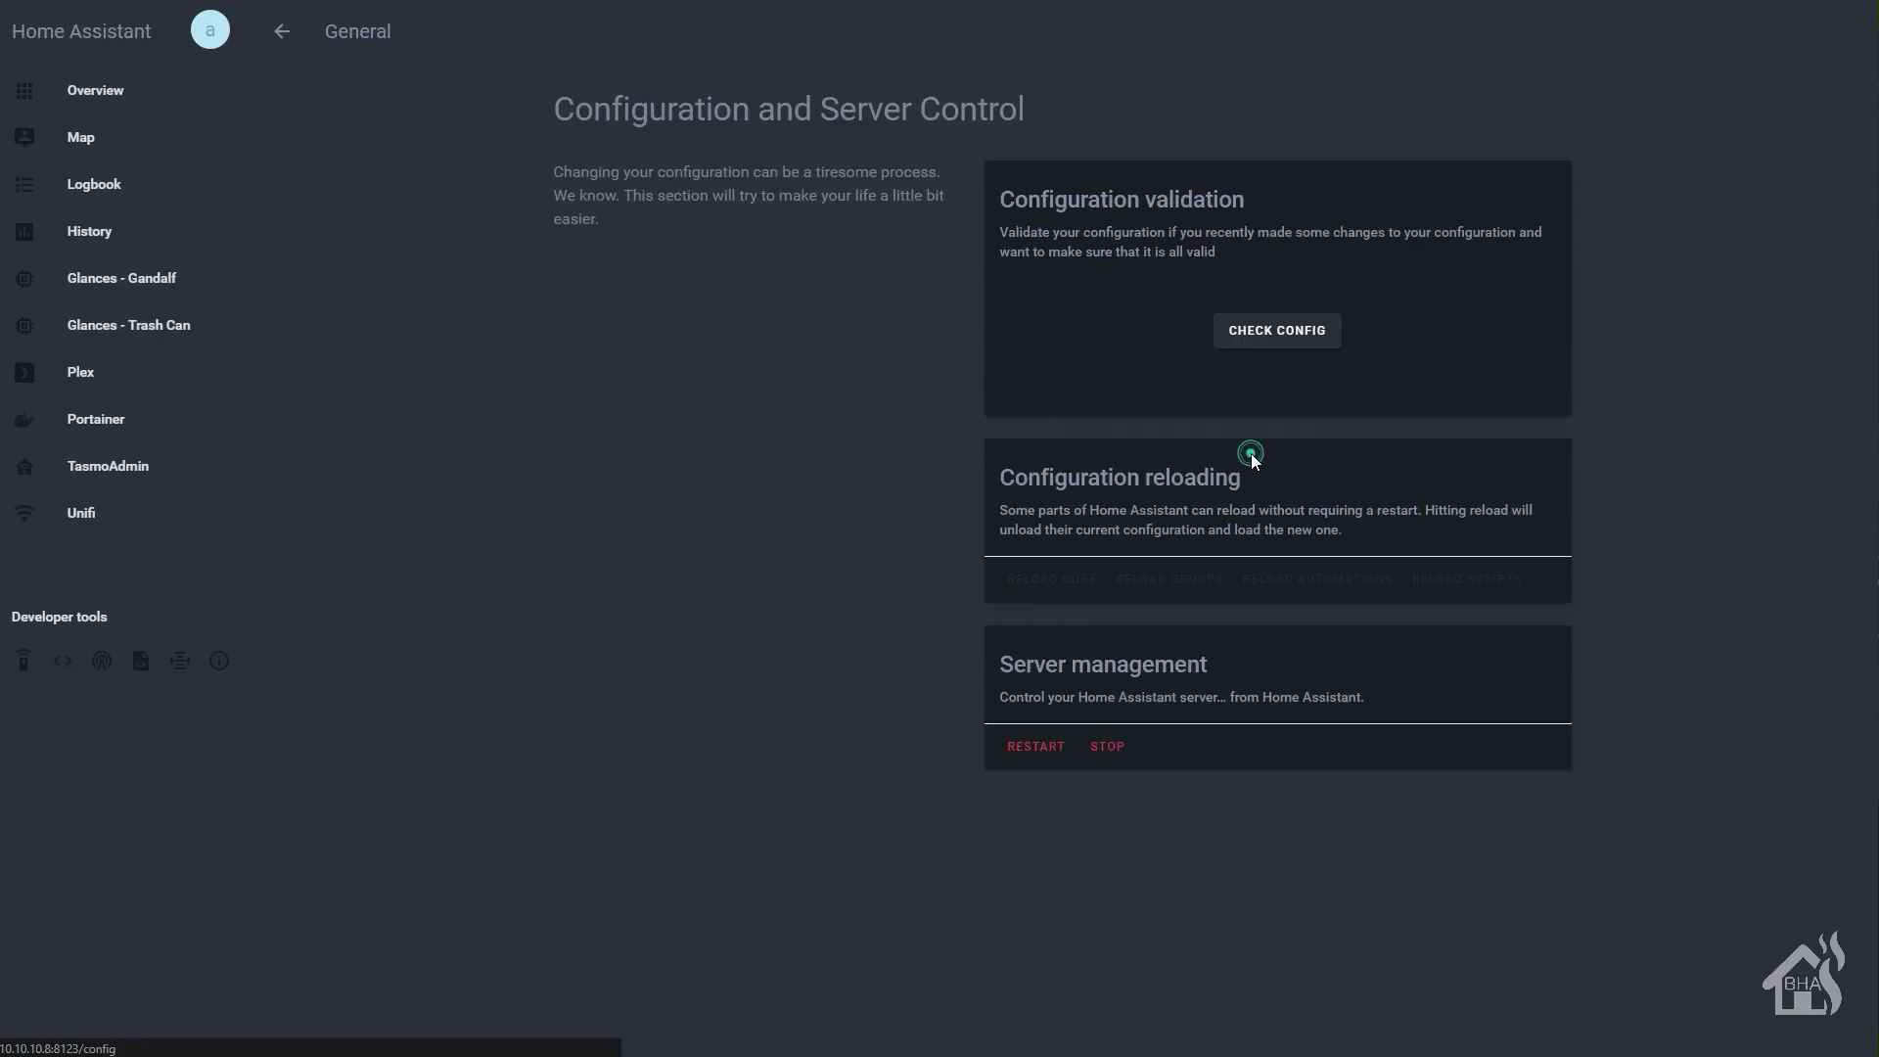
pyautogui.click(1288, 340)
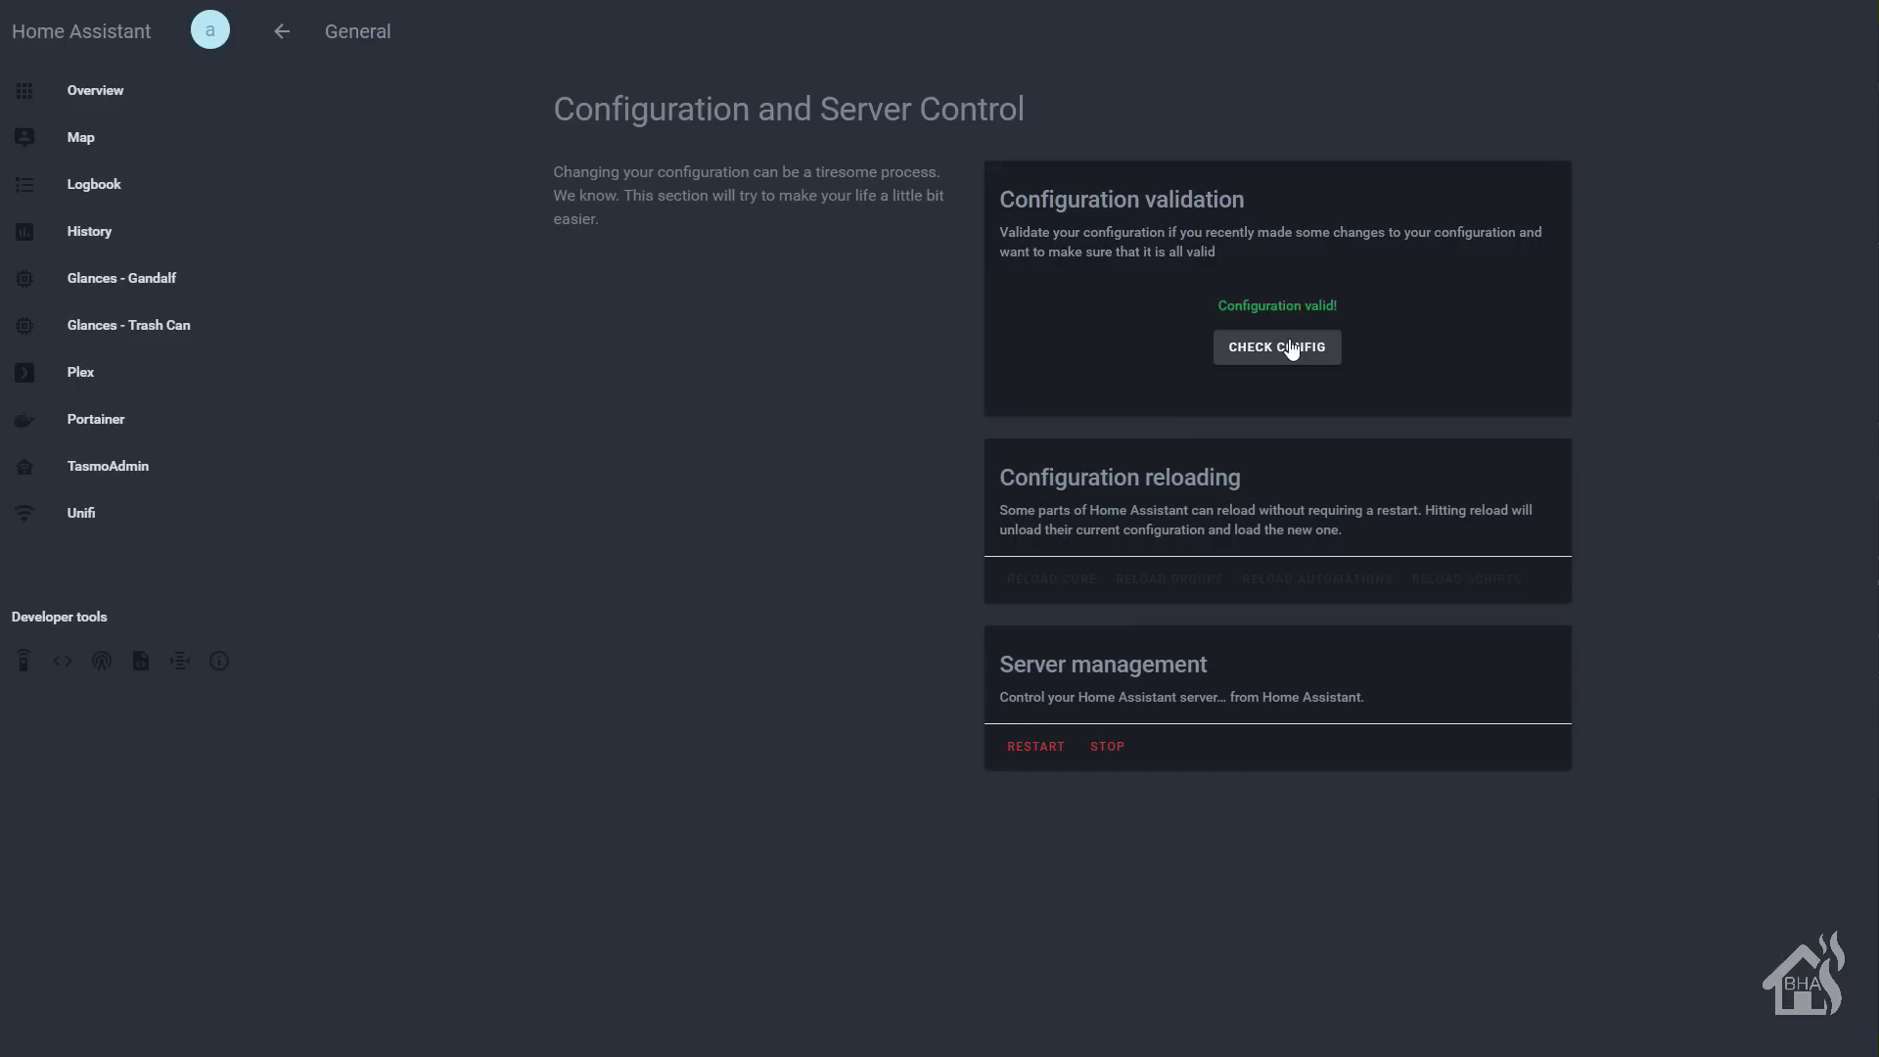
pyautogui.click(1027, 752)
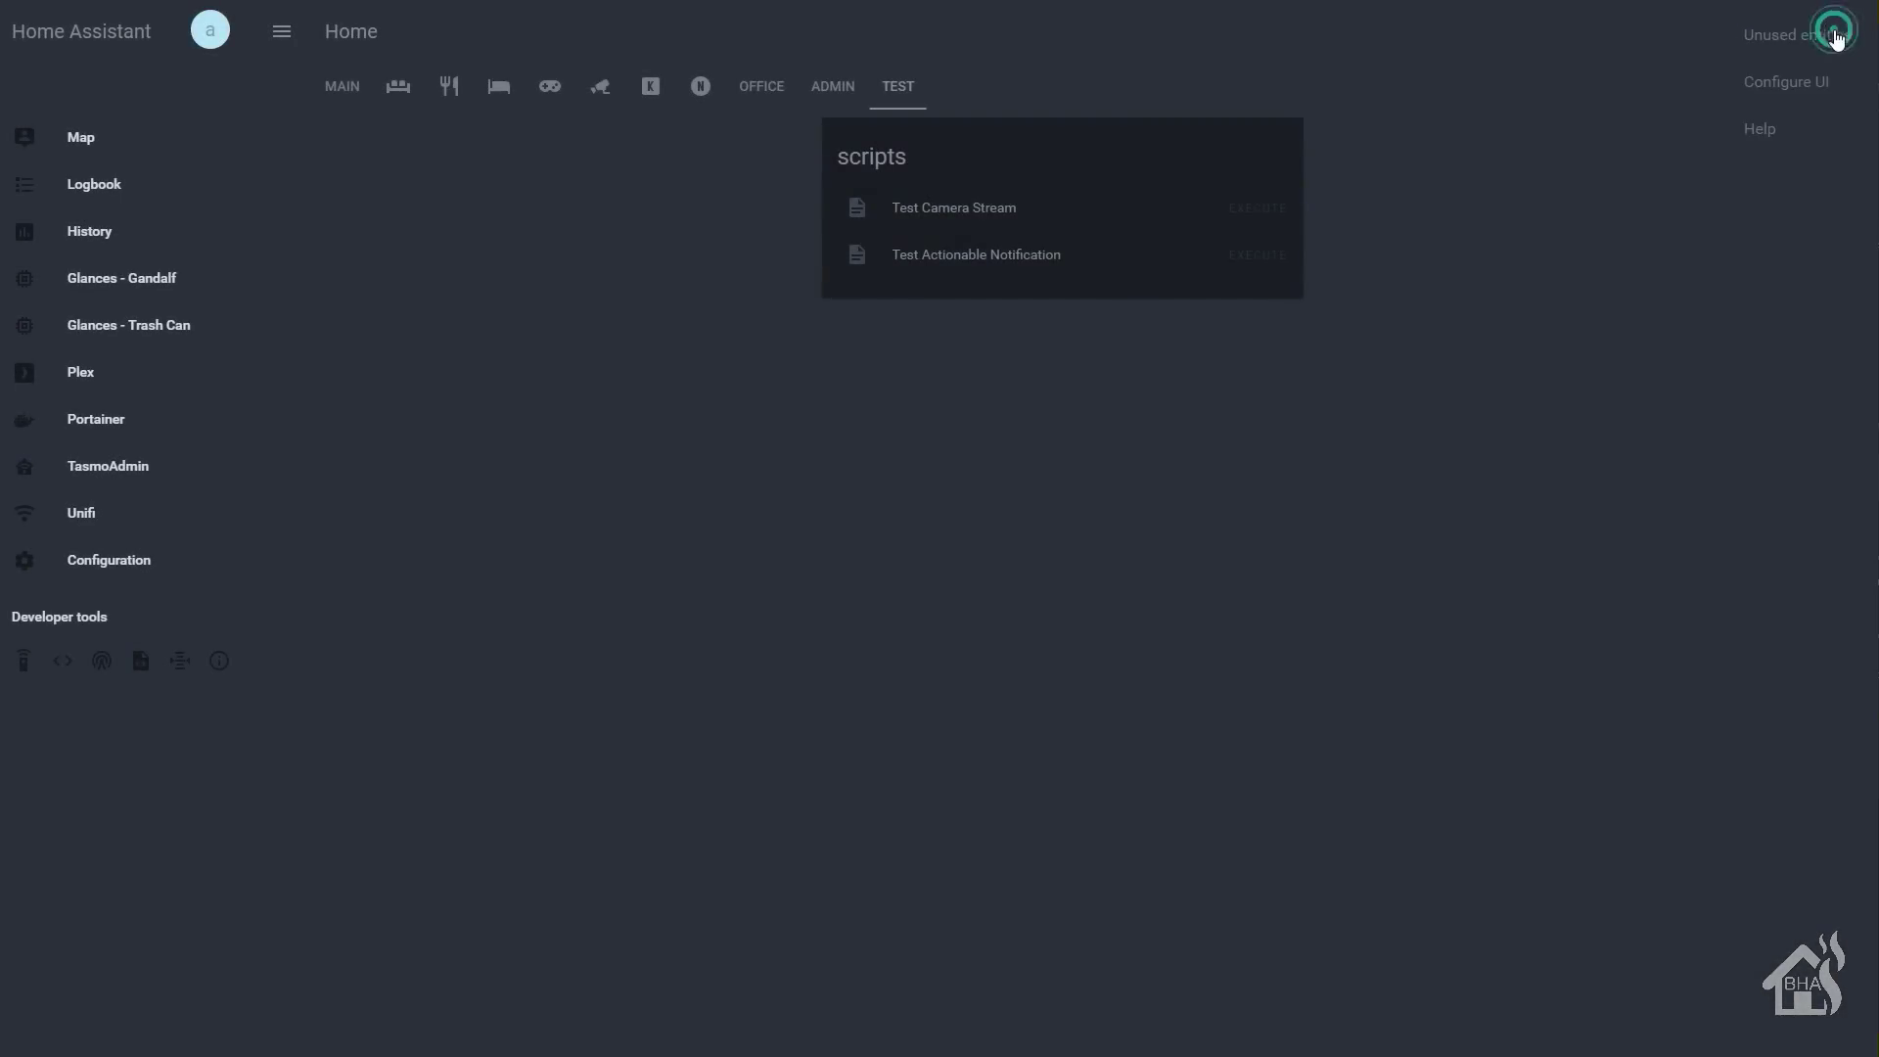
# - Add an Entities card titled Docker Stats to the TEST view with the header toggle off
pyautogui.click(1793, 79)
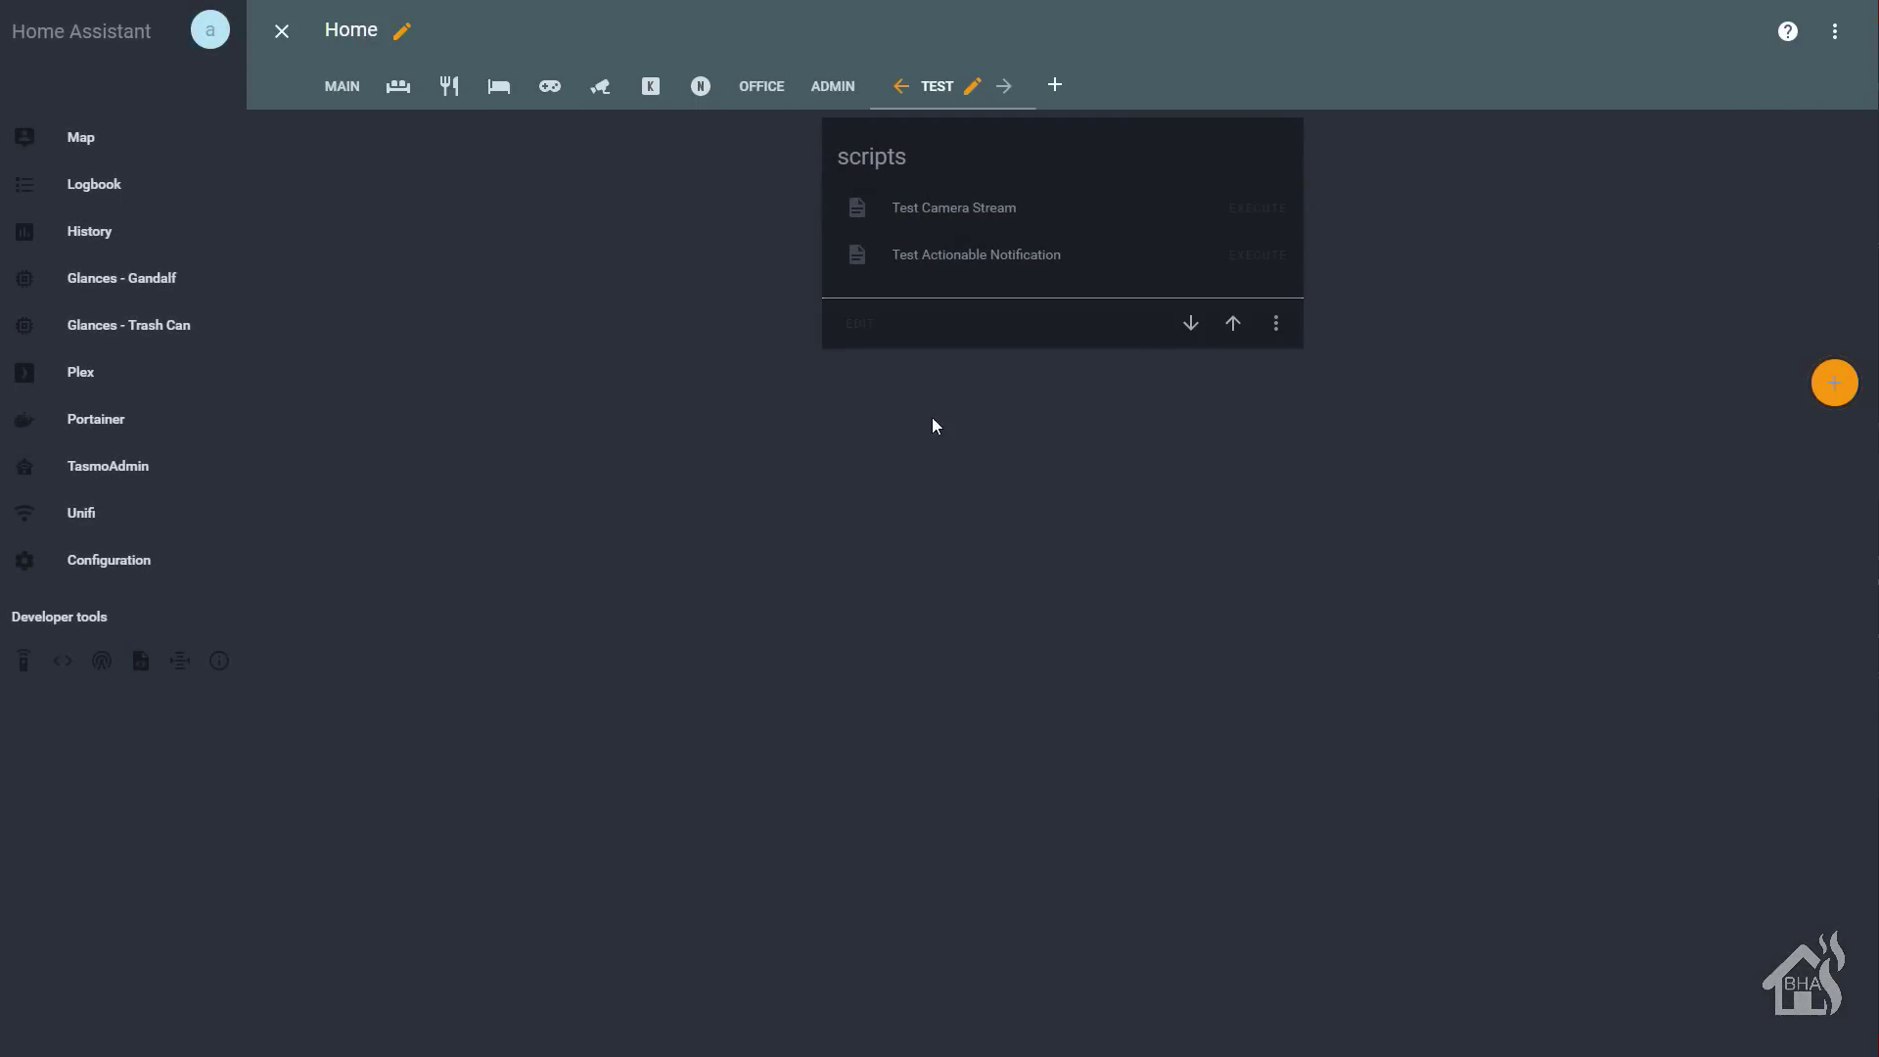
pyautogui.click(1835, 387)
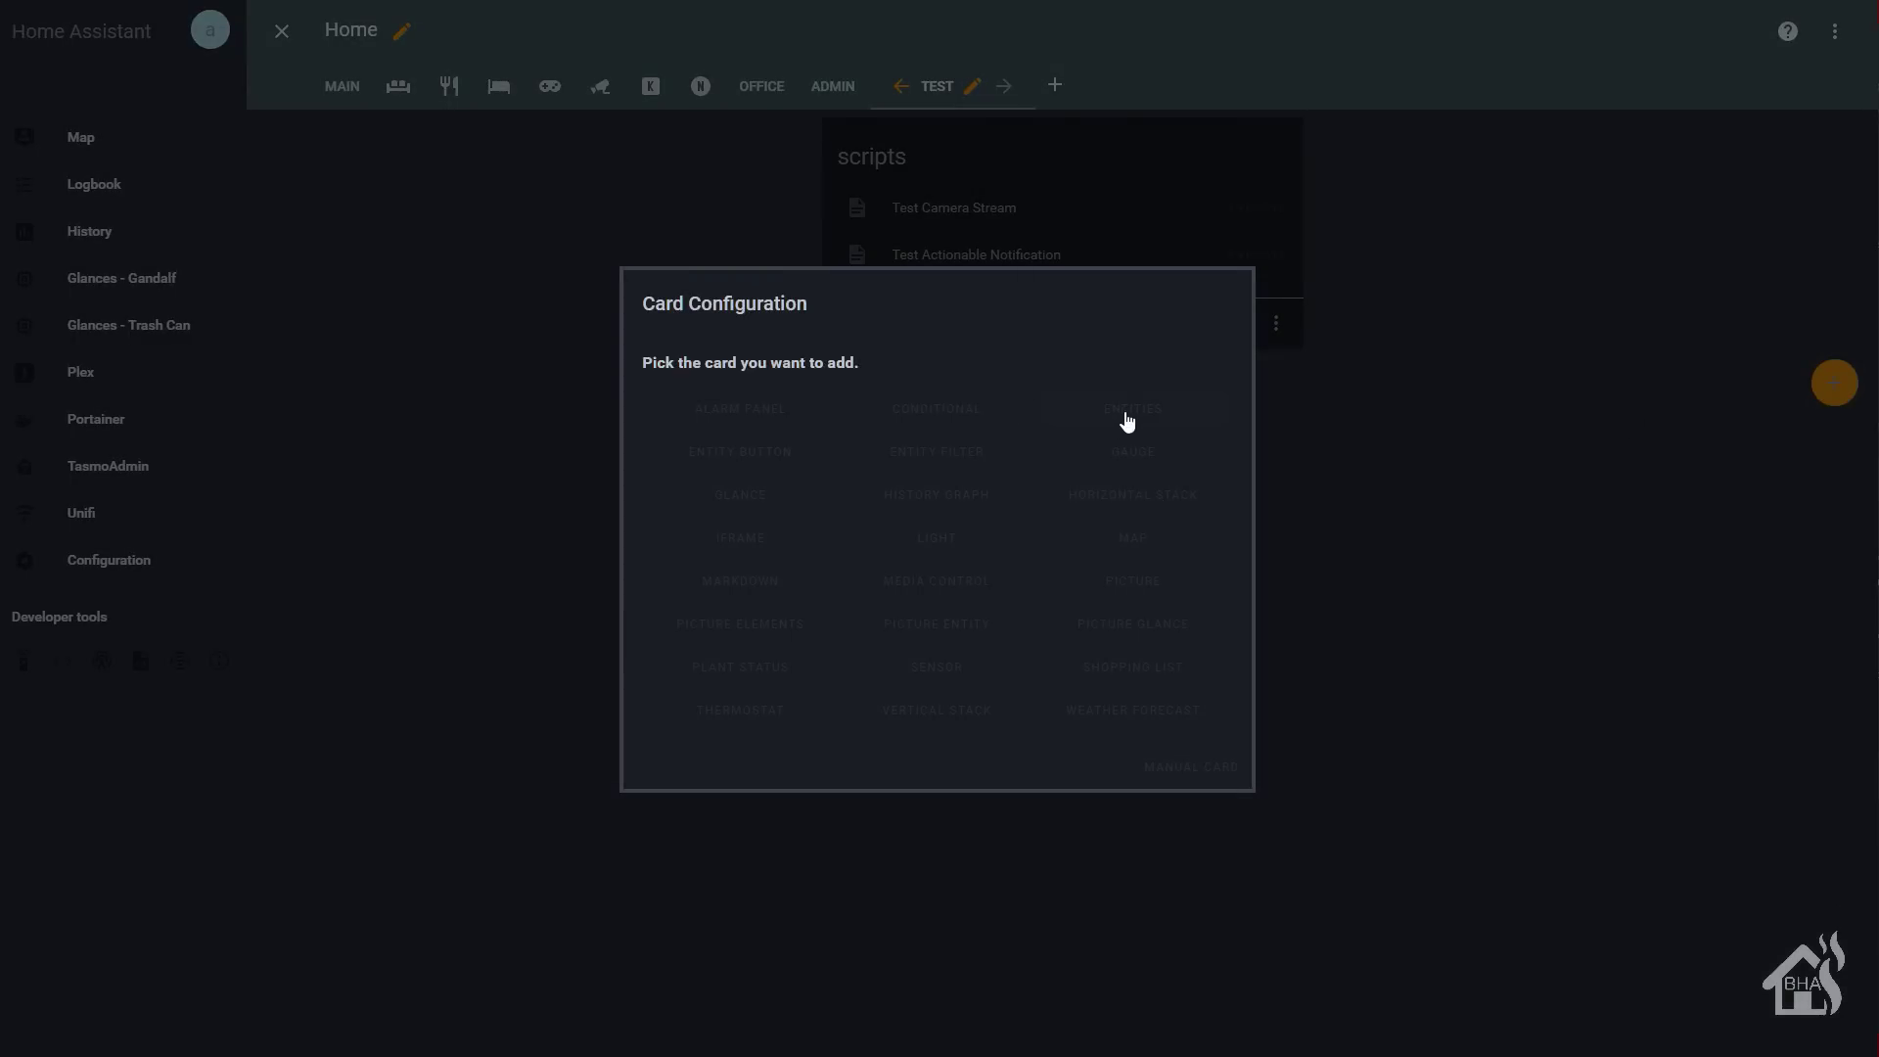
pyautogui.click(1121, 423)
pyautogui.click(580, 445)
pyautogui.write('Docker Stats')
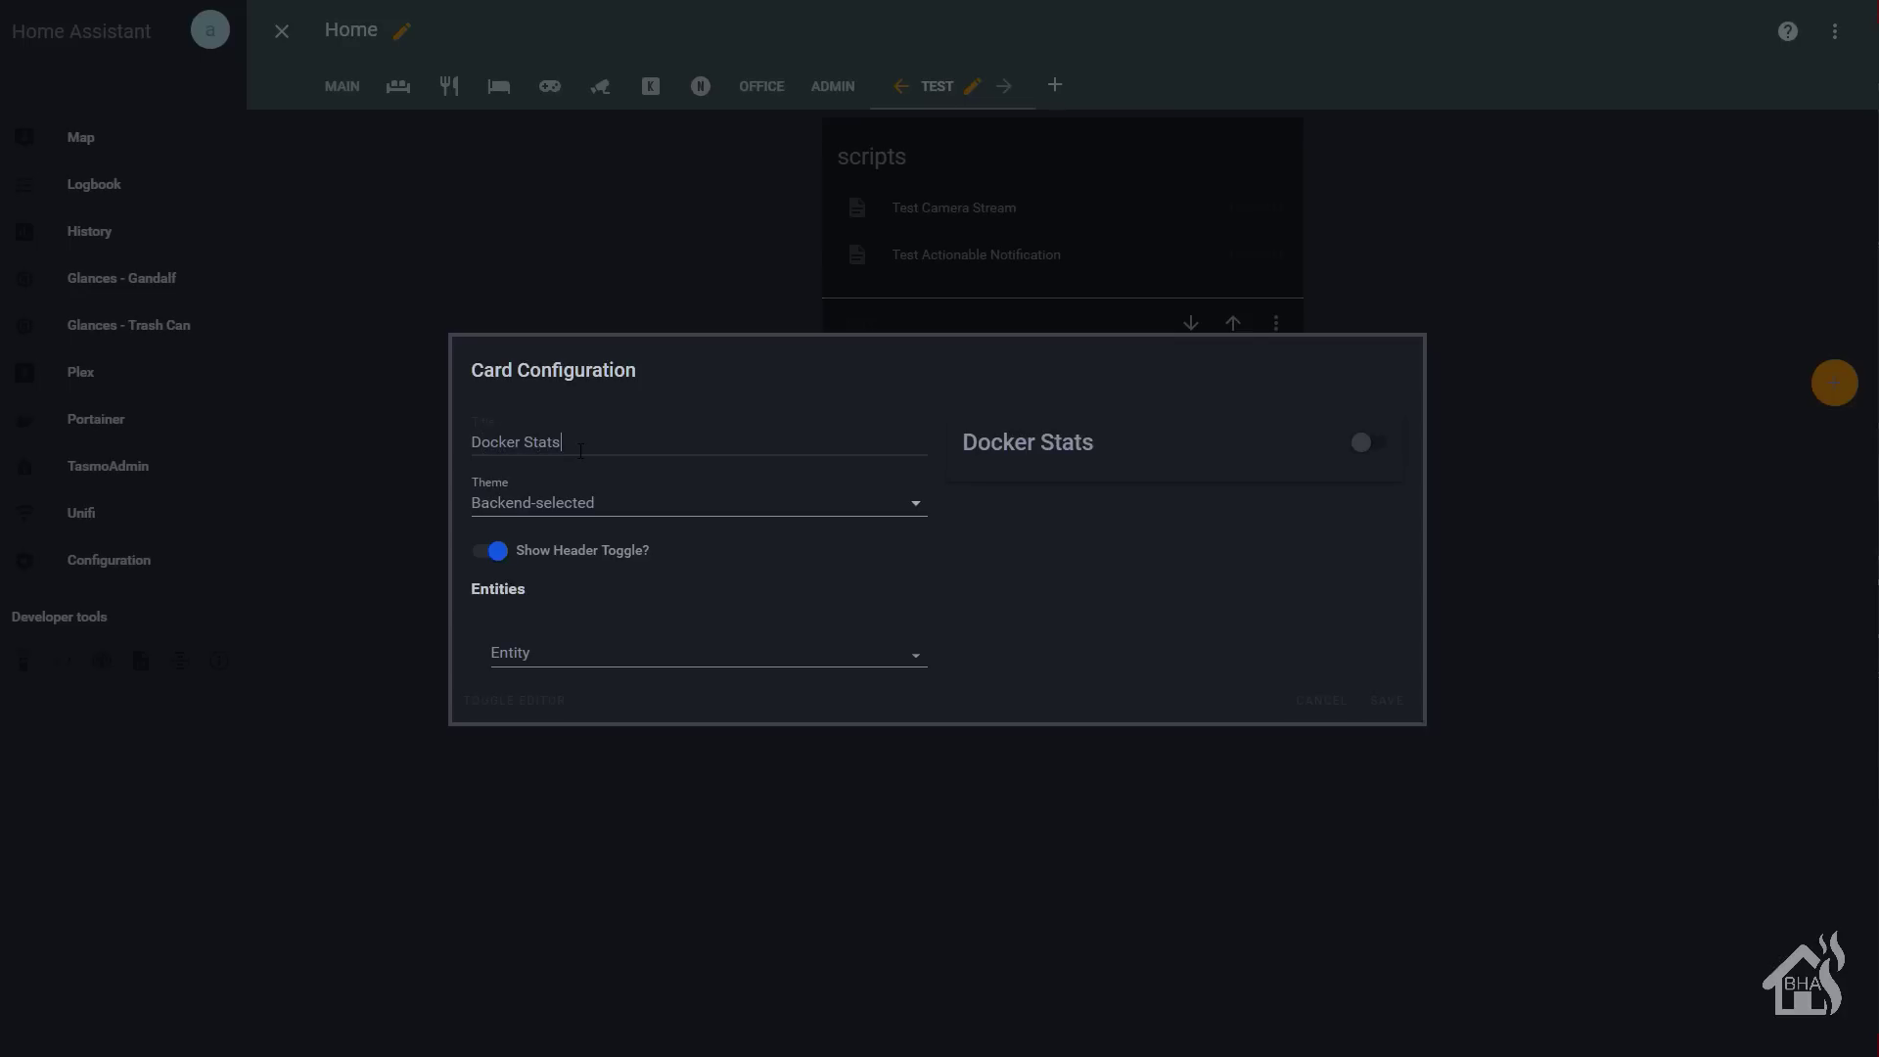
pyautogui.click(507, 552)
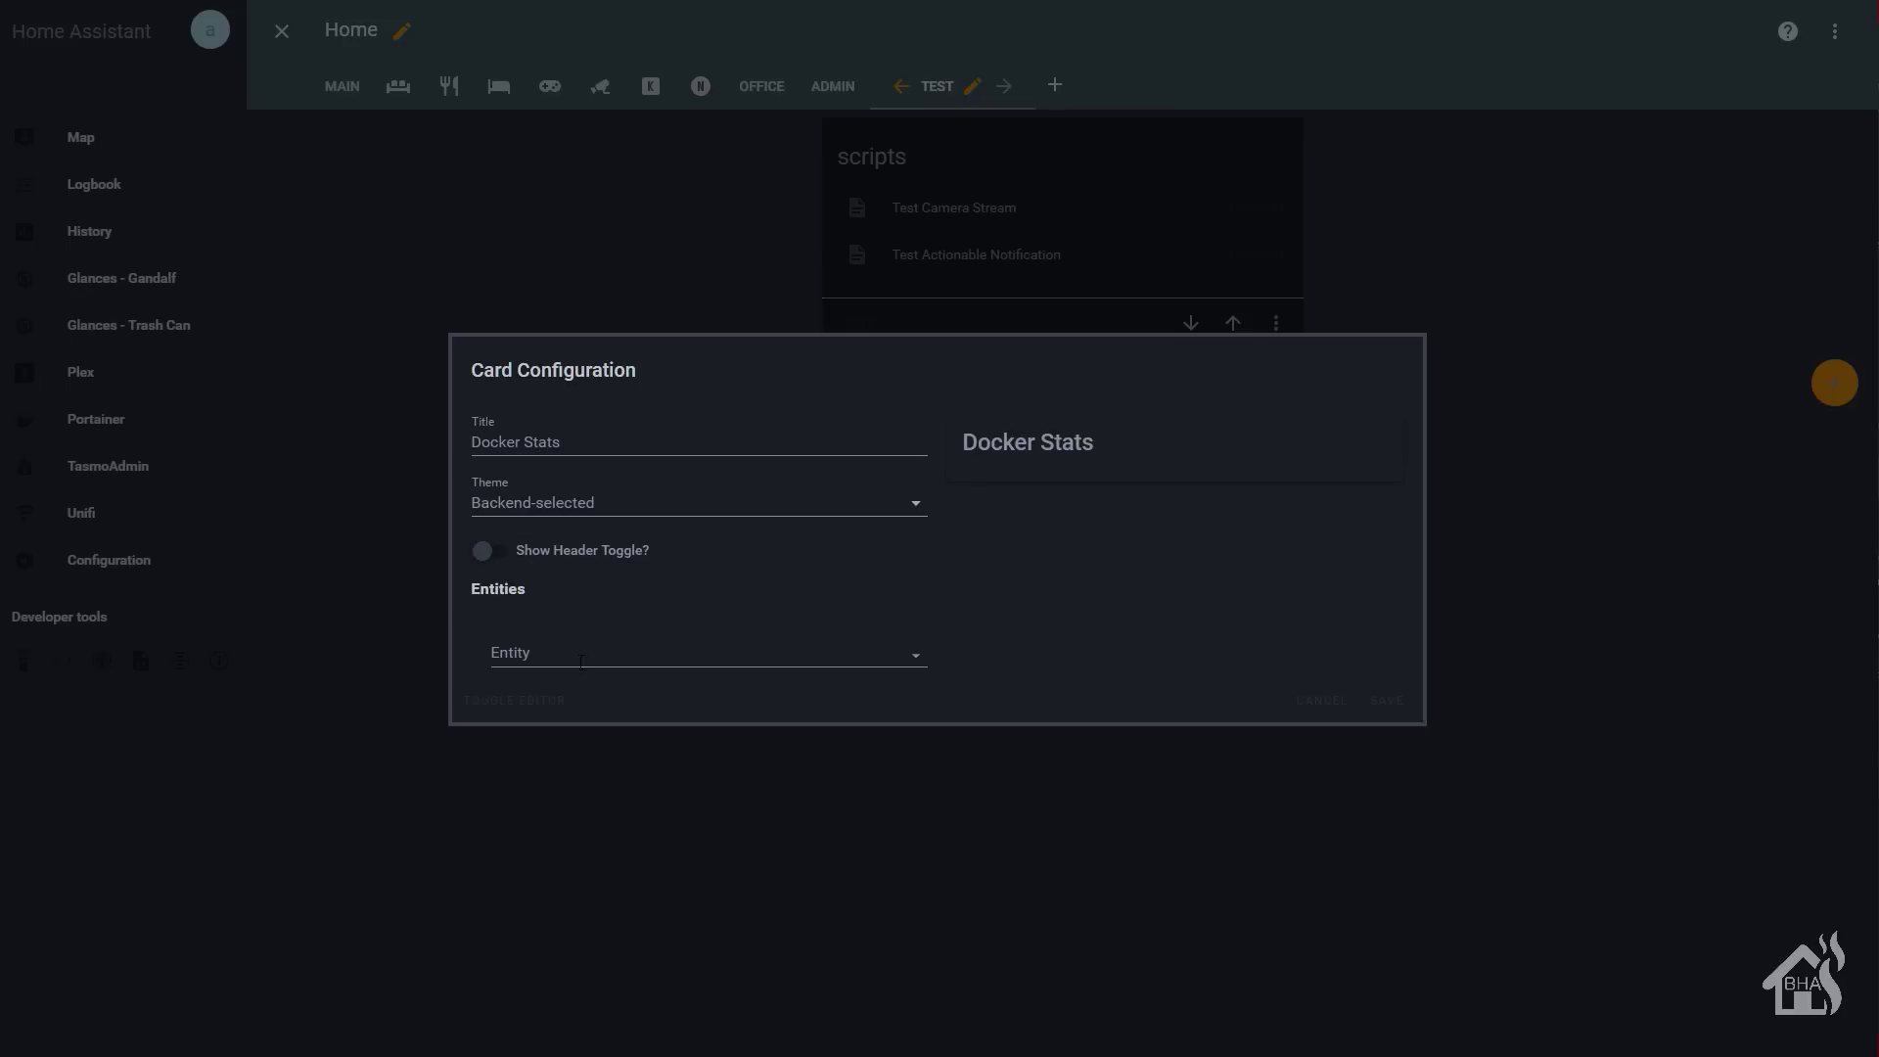
# - Add Docker Containers active, CPU used and RAM used rows, then save the card
pyautogui.click(582, 665)
pyautogui.write('dock')
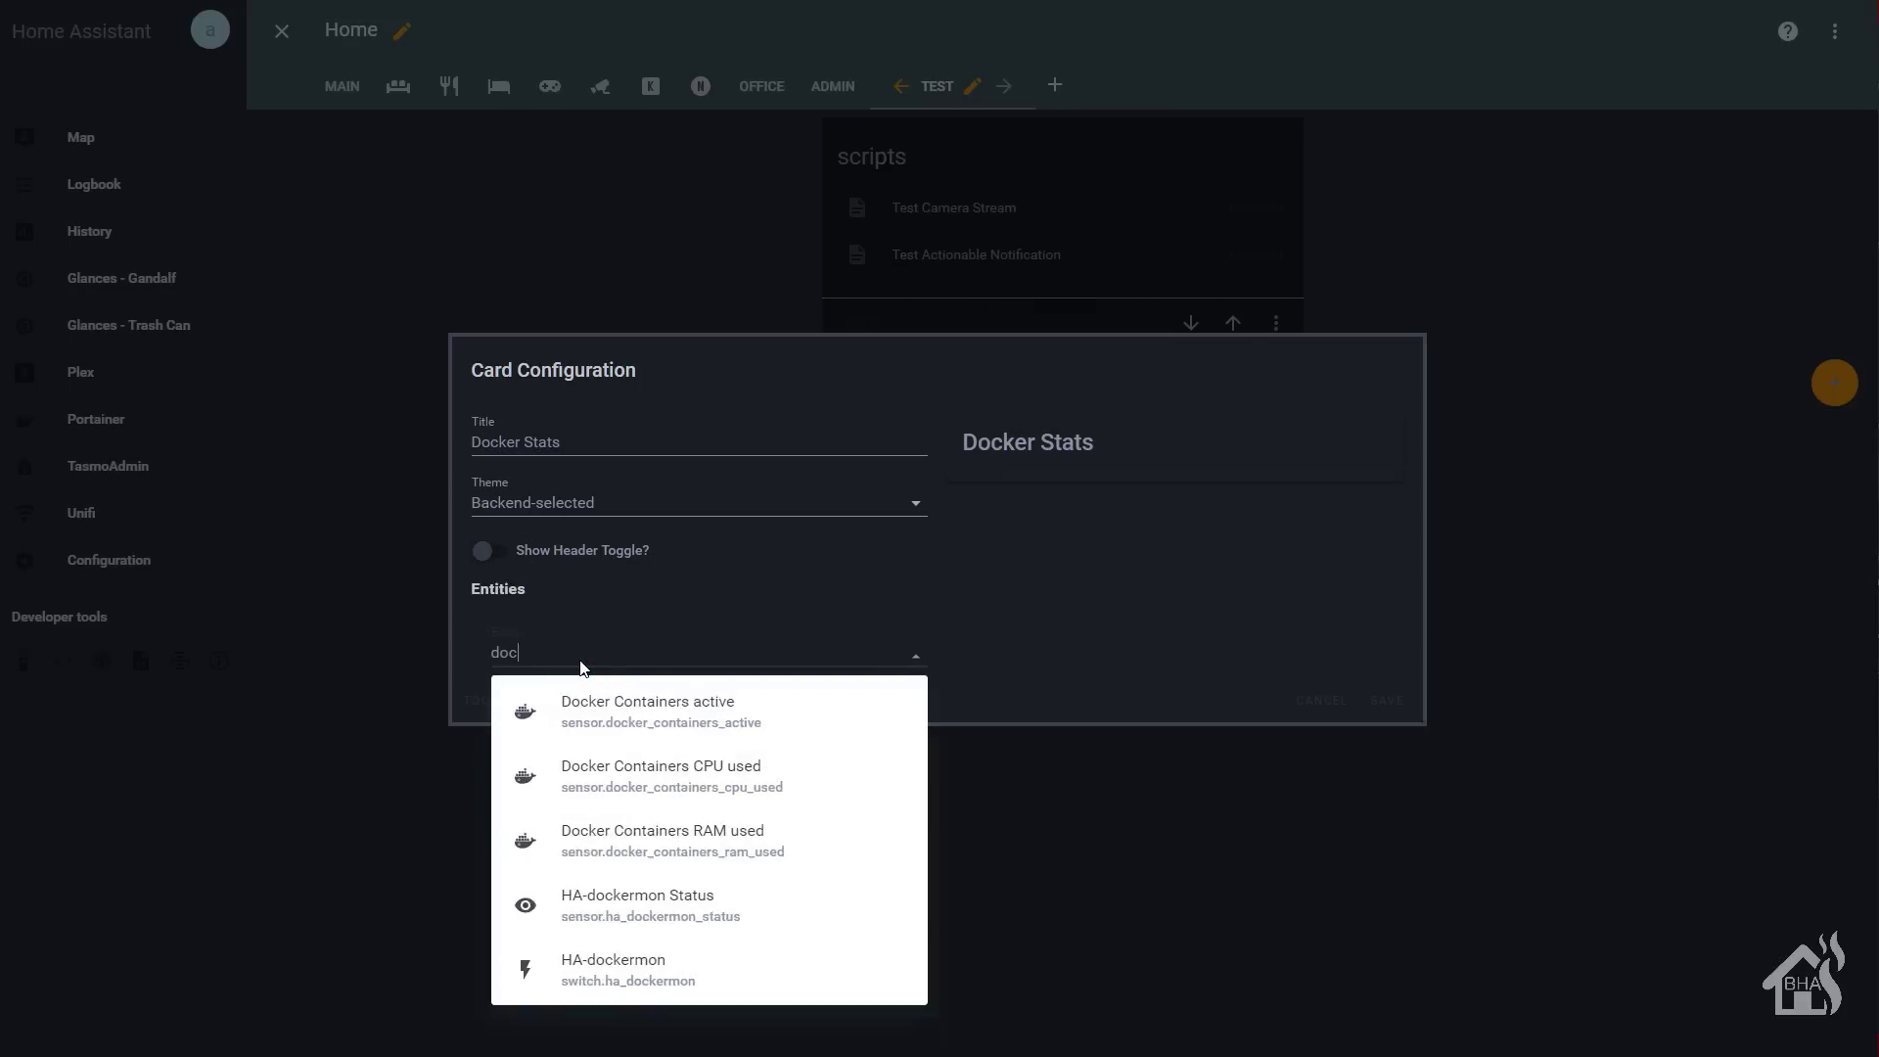
pyautogui.click(608, 713)
pyautogui.click(590, 683)
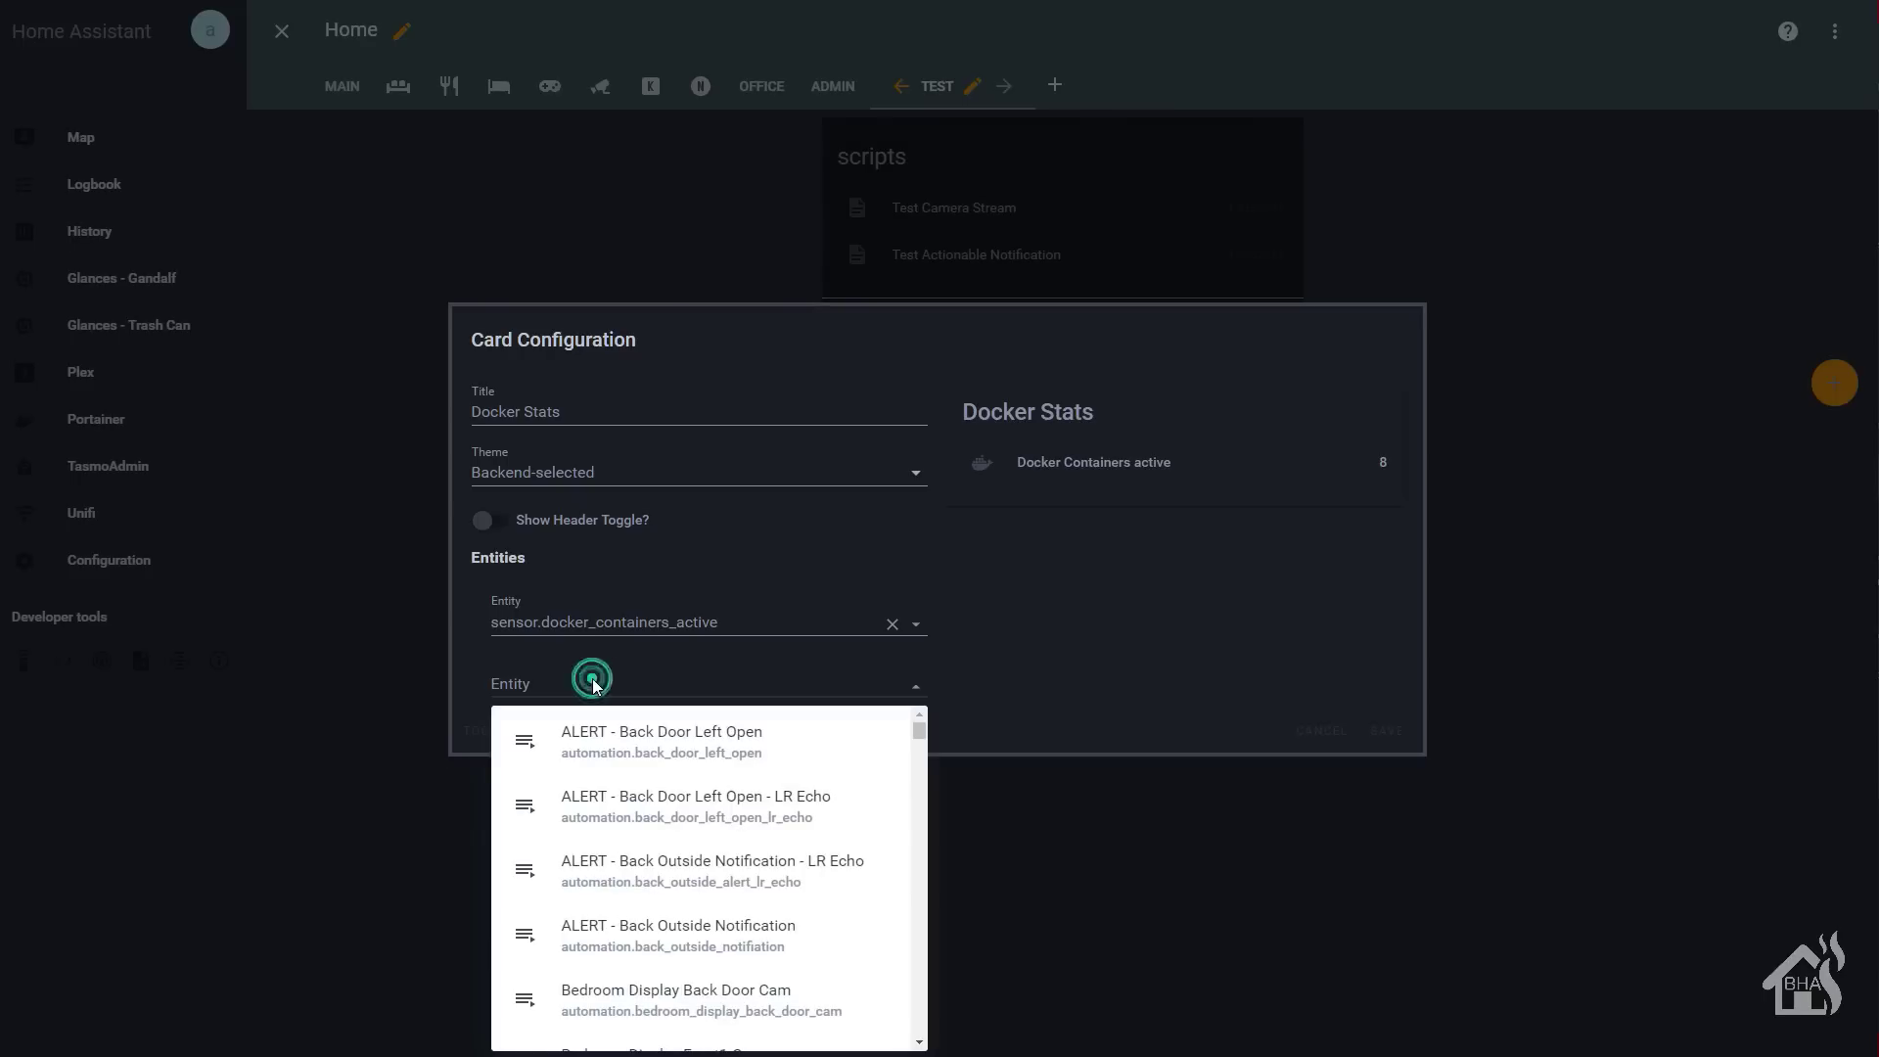
pyautogui.write('dock')
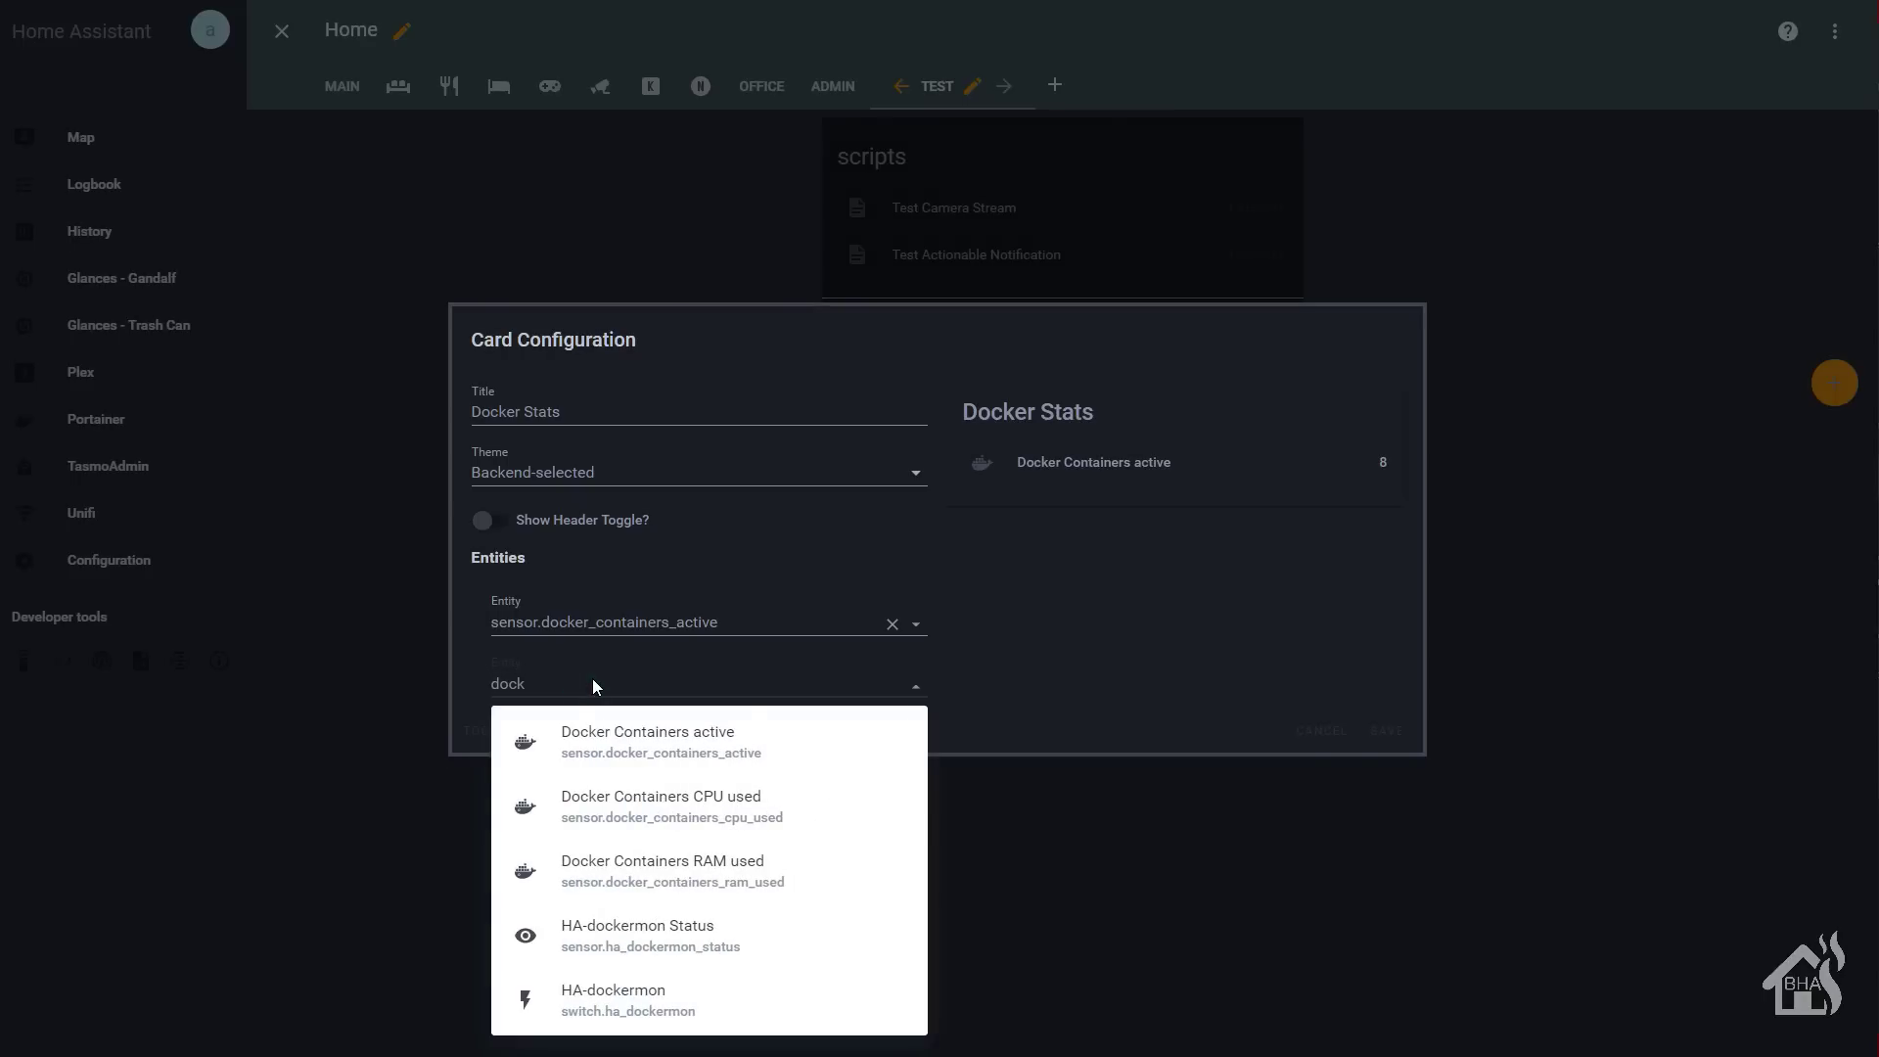
pyautogui.click(607, 805)
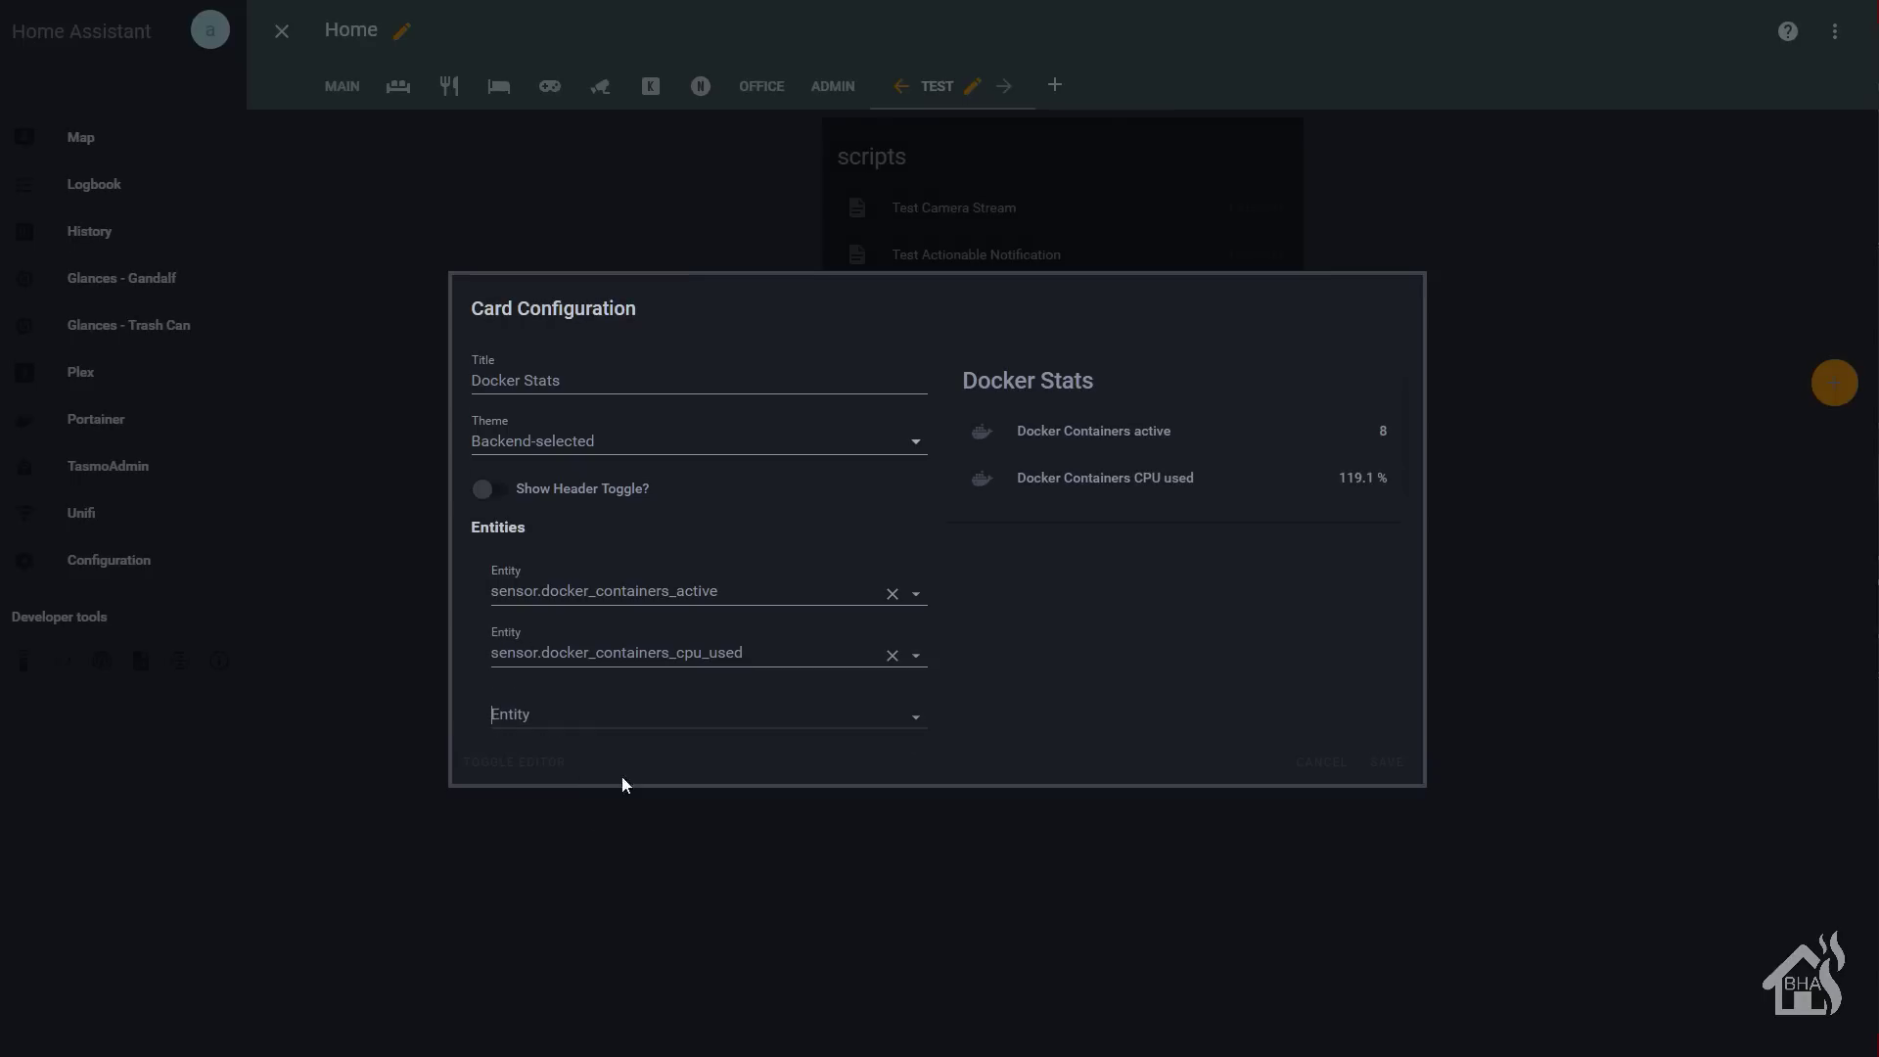
pyautogui.write('dock')
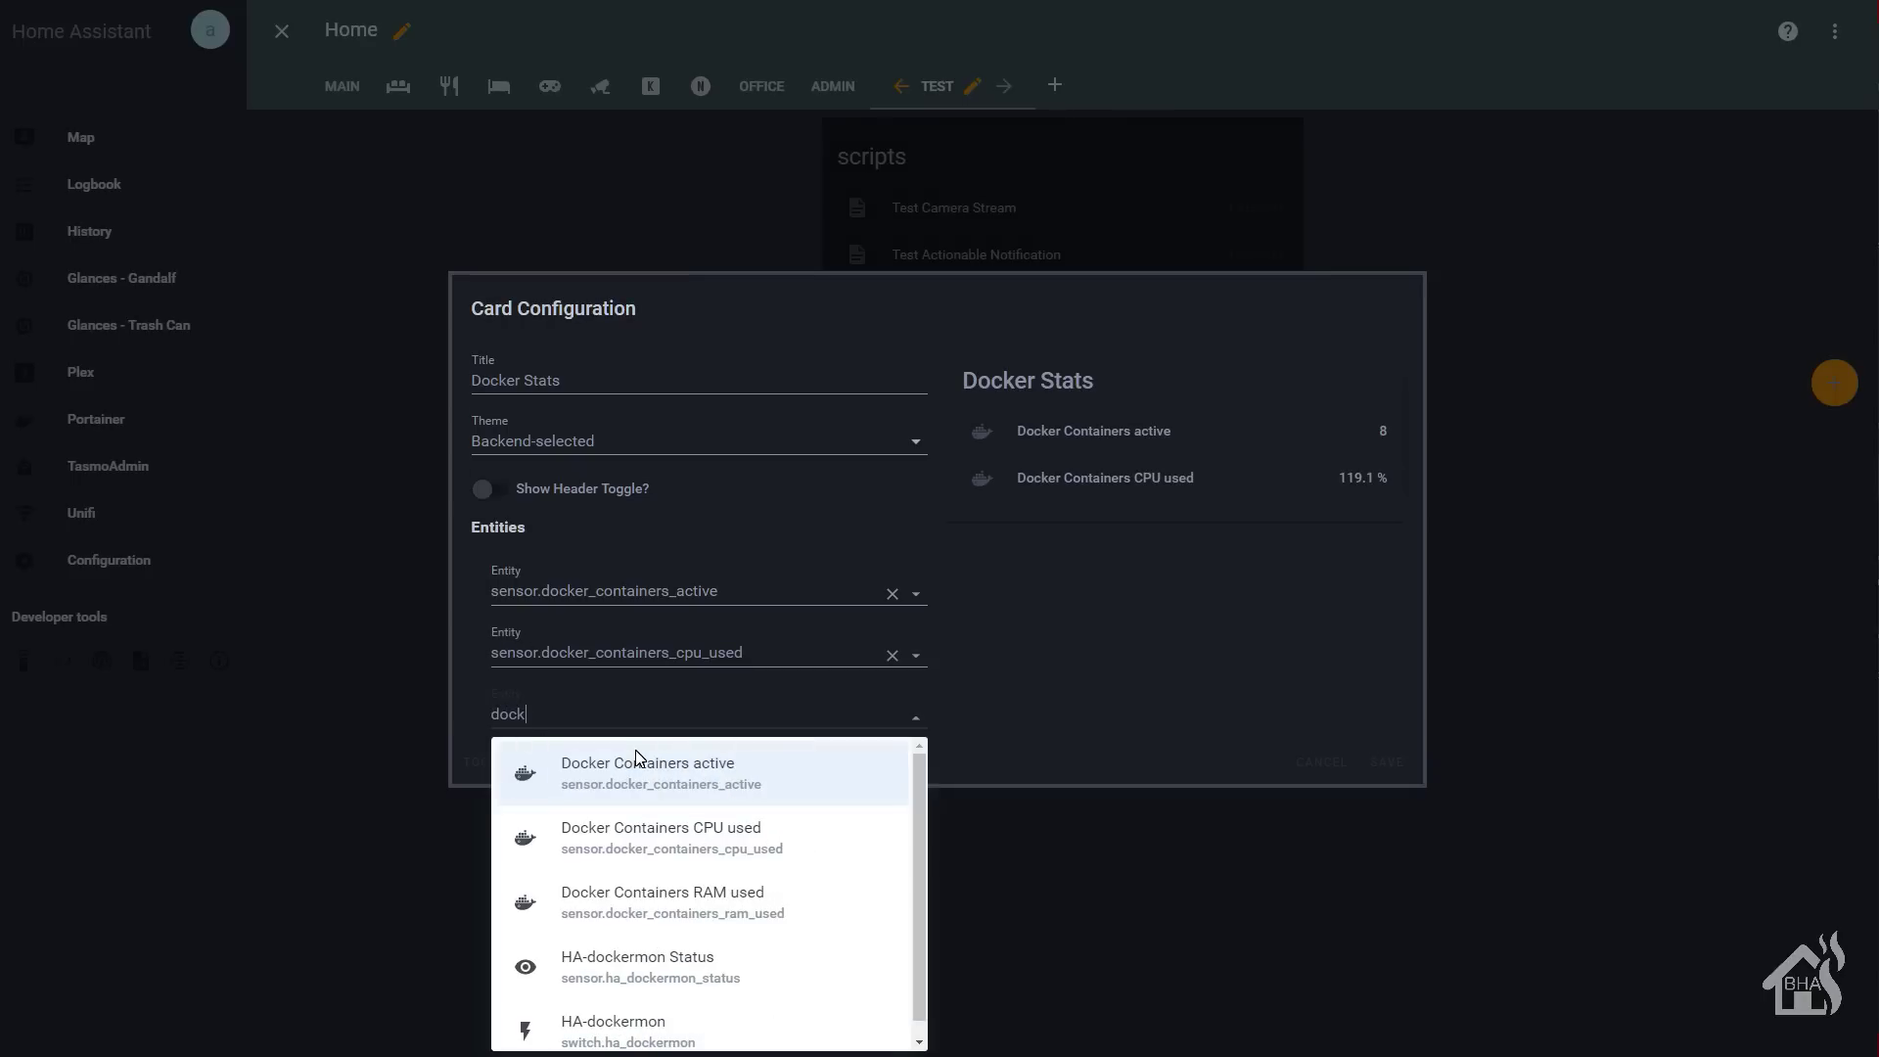
pyautogui.click(650, 905)
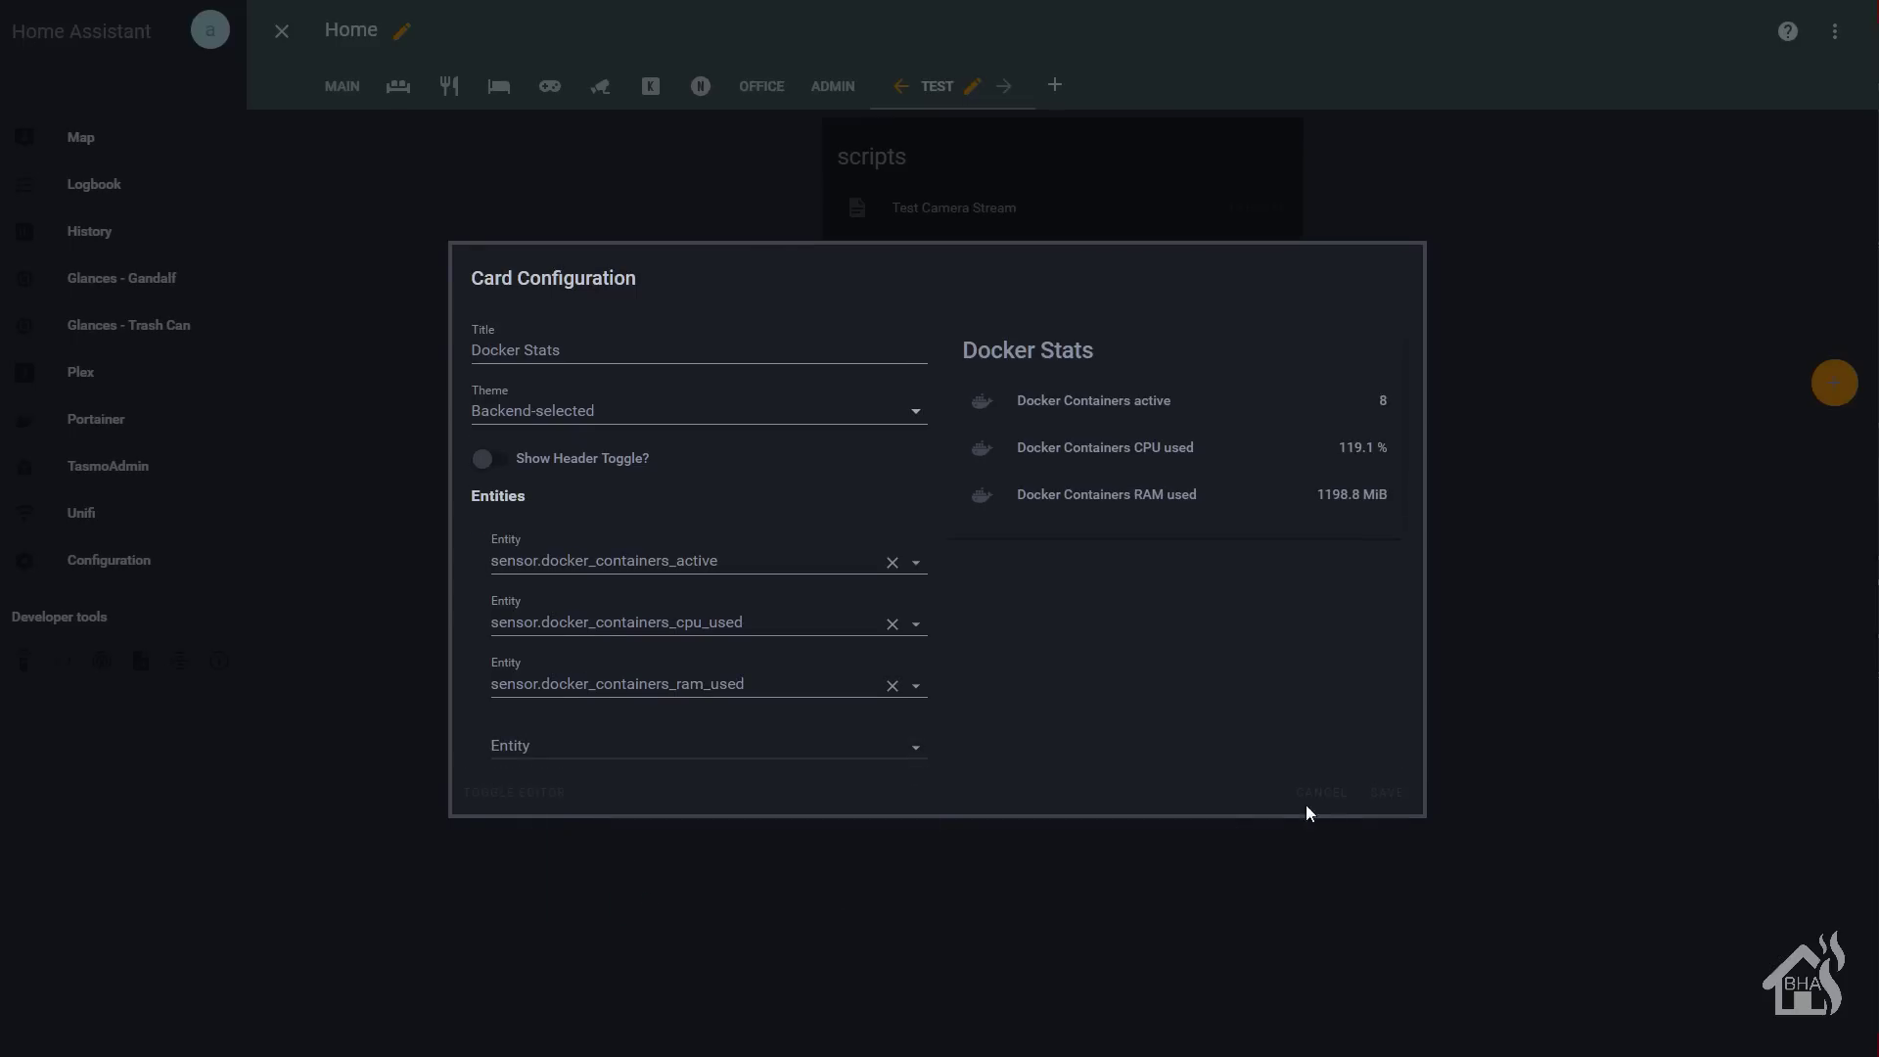
pyautogui.click(1386, 795)
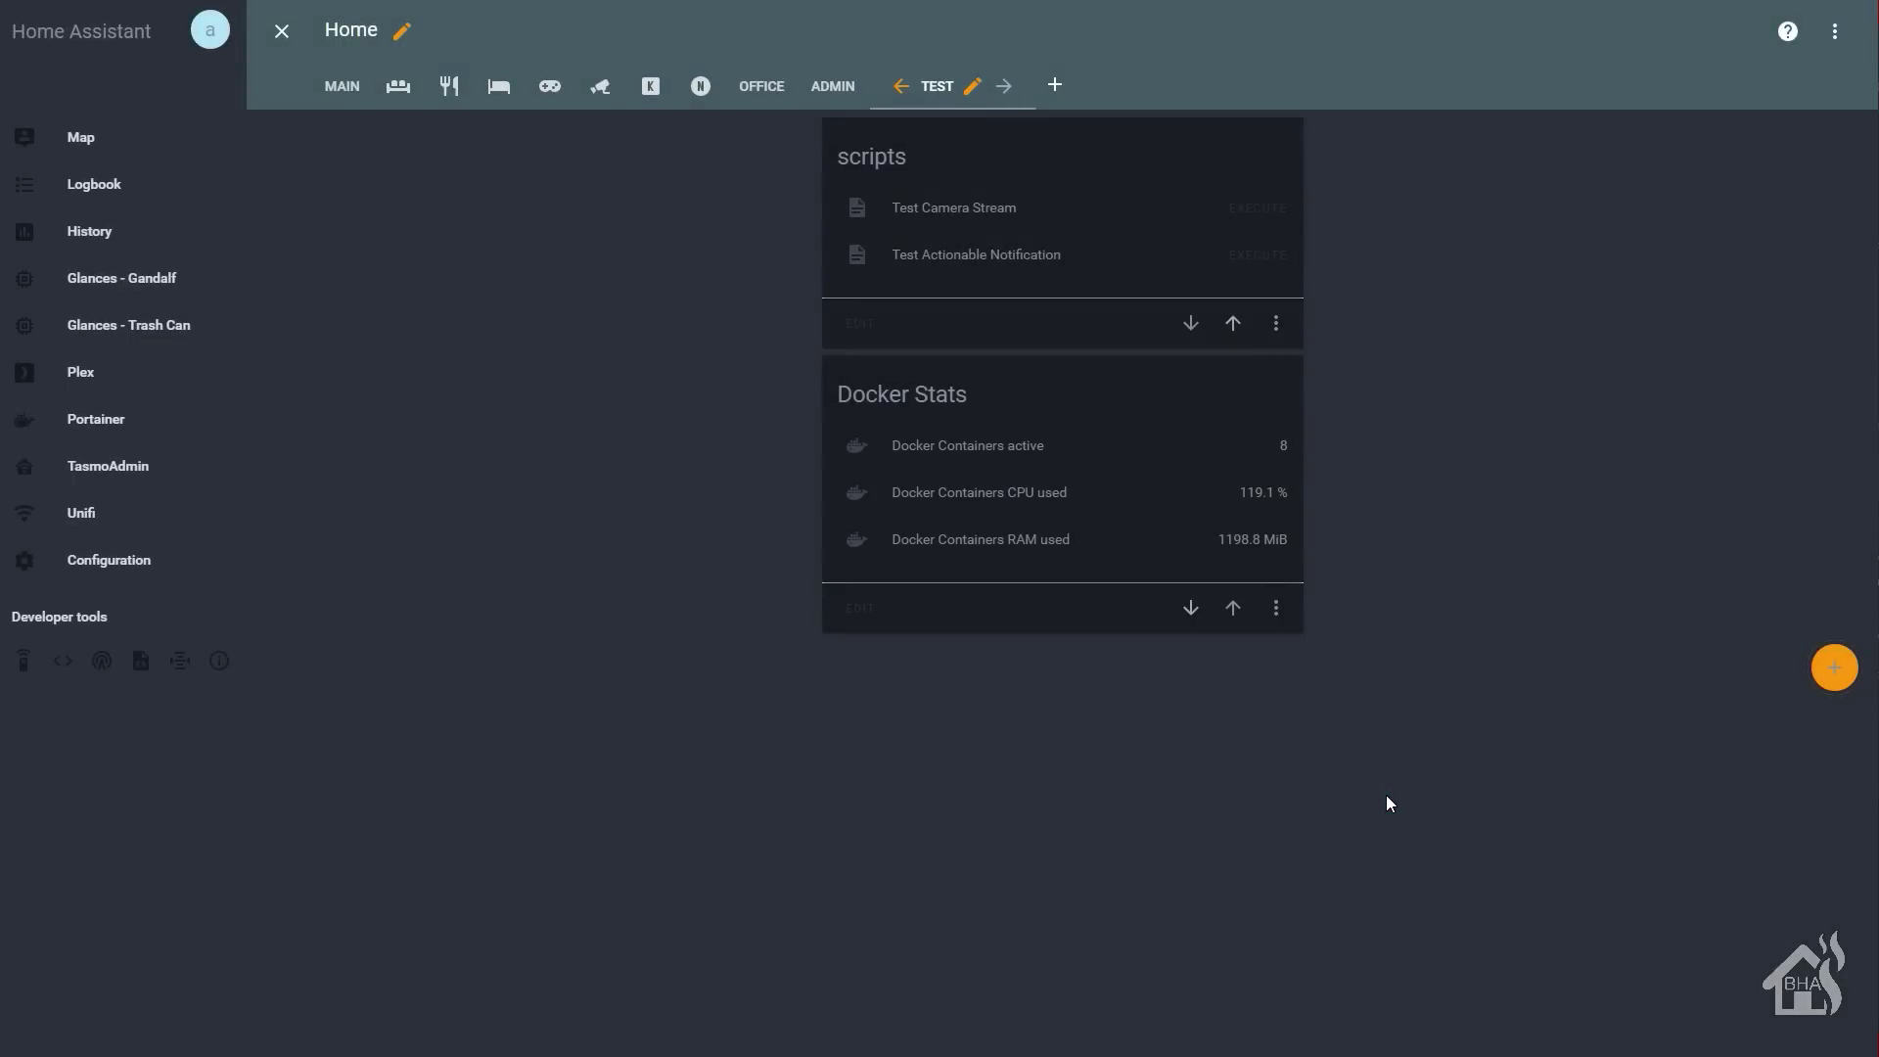
# - Leave edit mode, then view and close the Docker Containers CPU used history
pyautogui.click(284, 32)
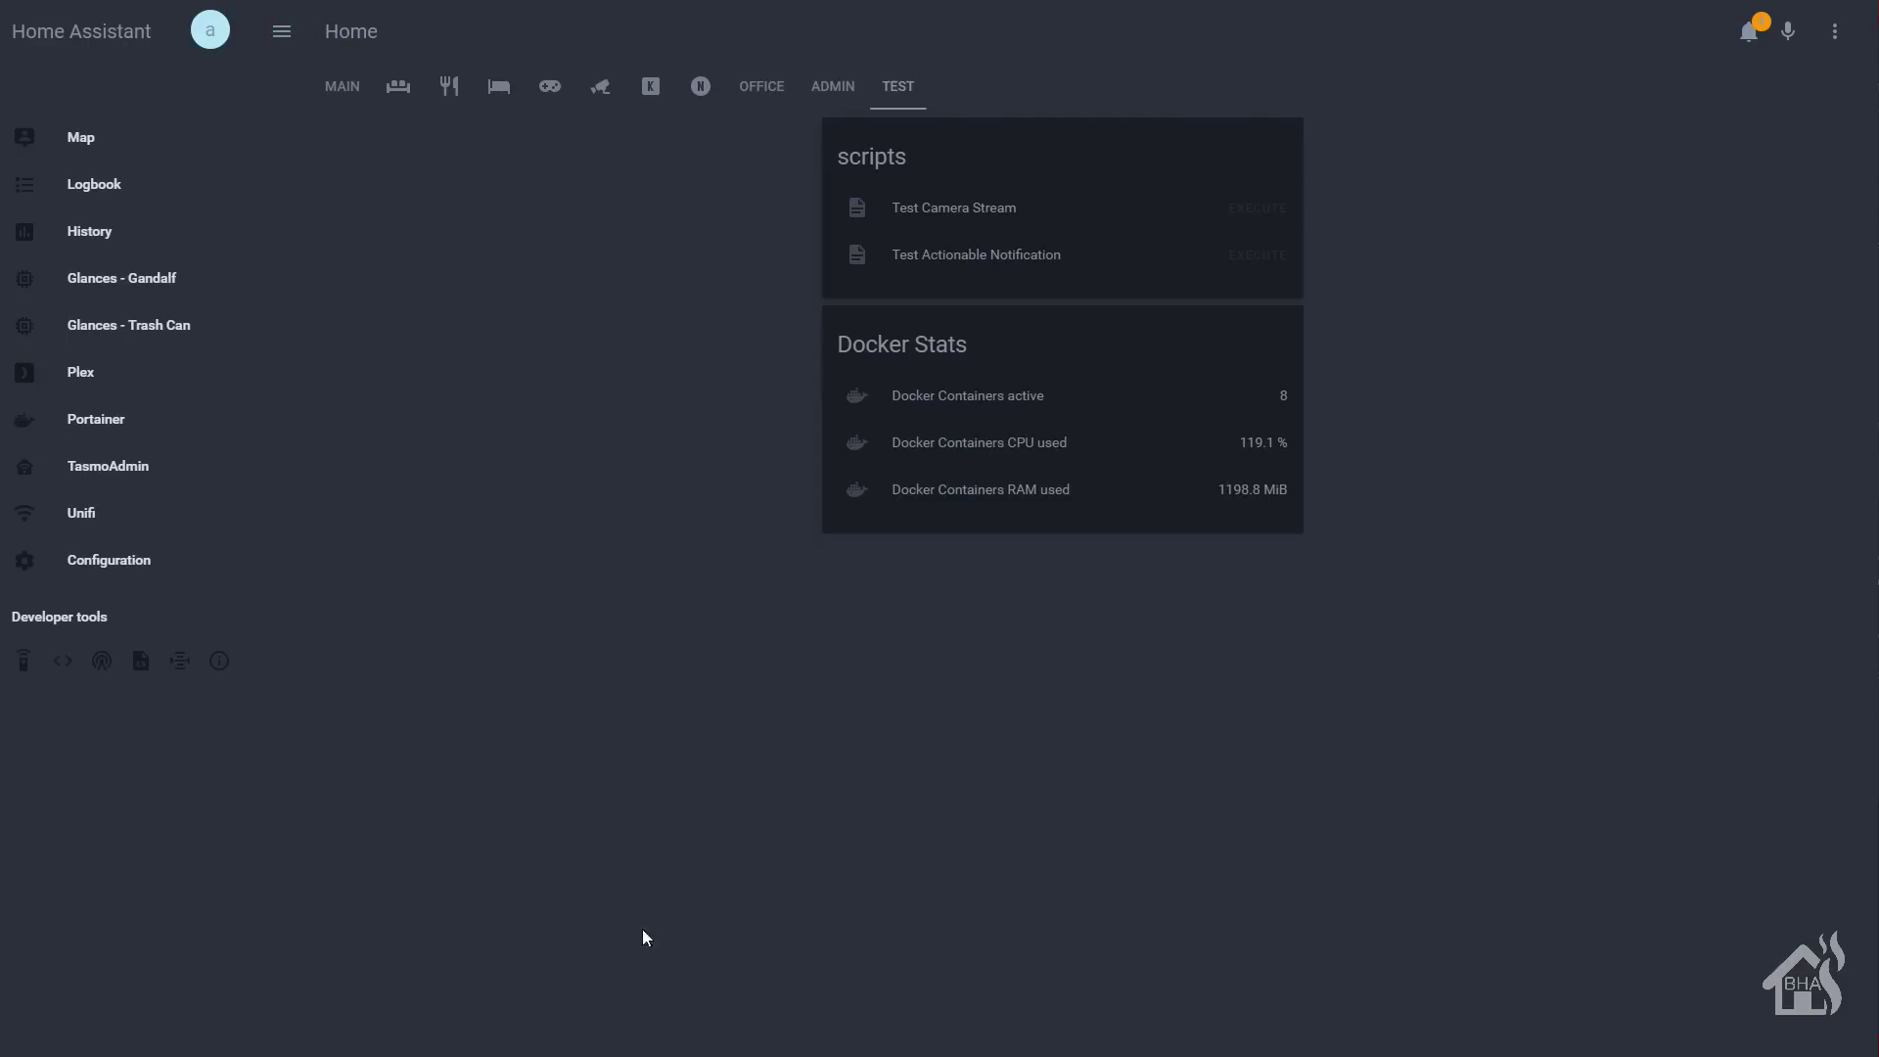
pyautogui.click(1240, 444)
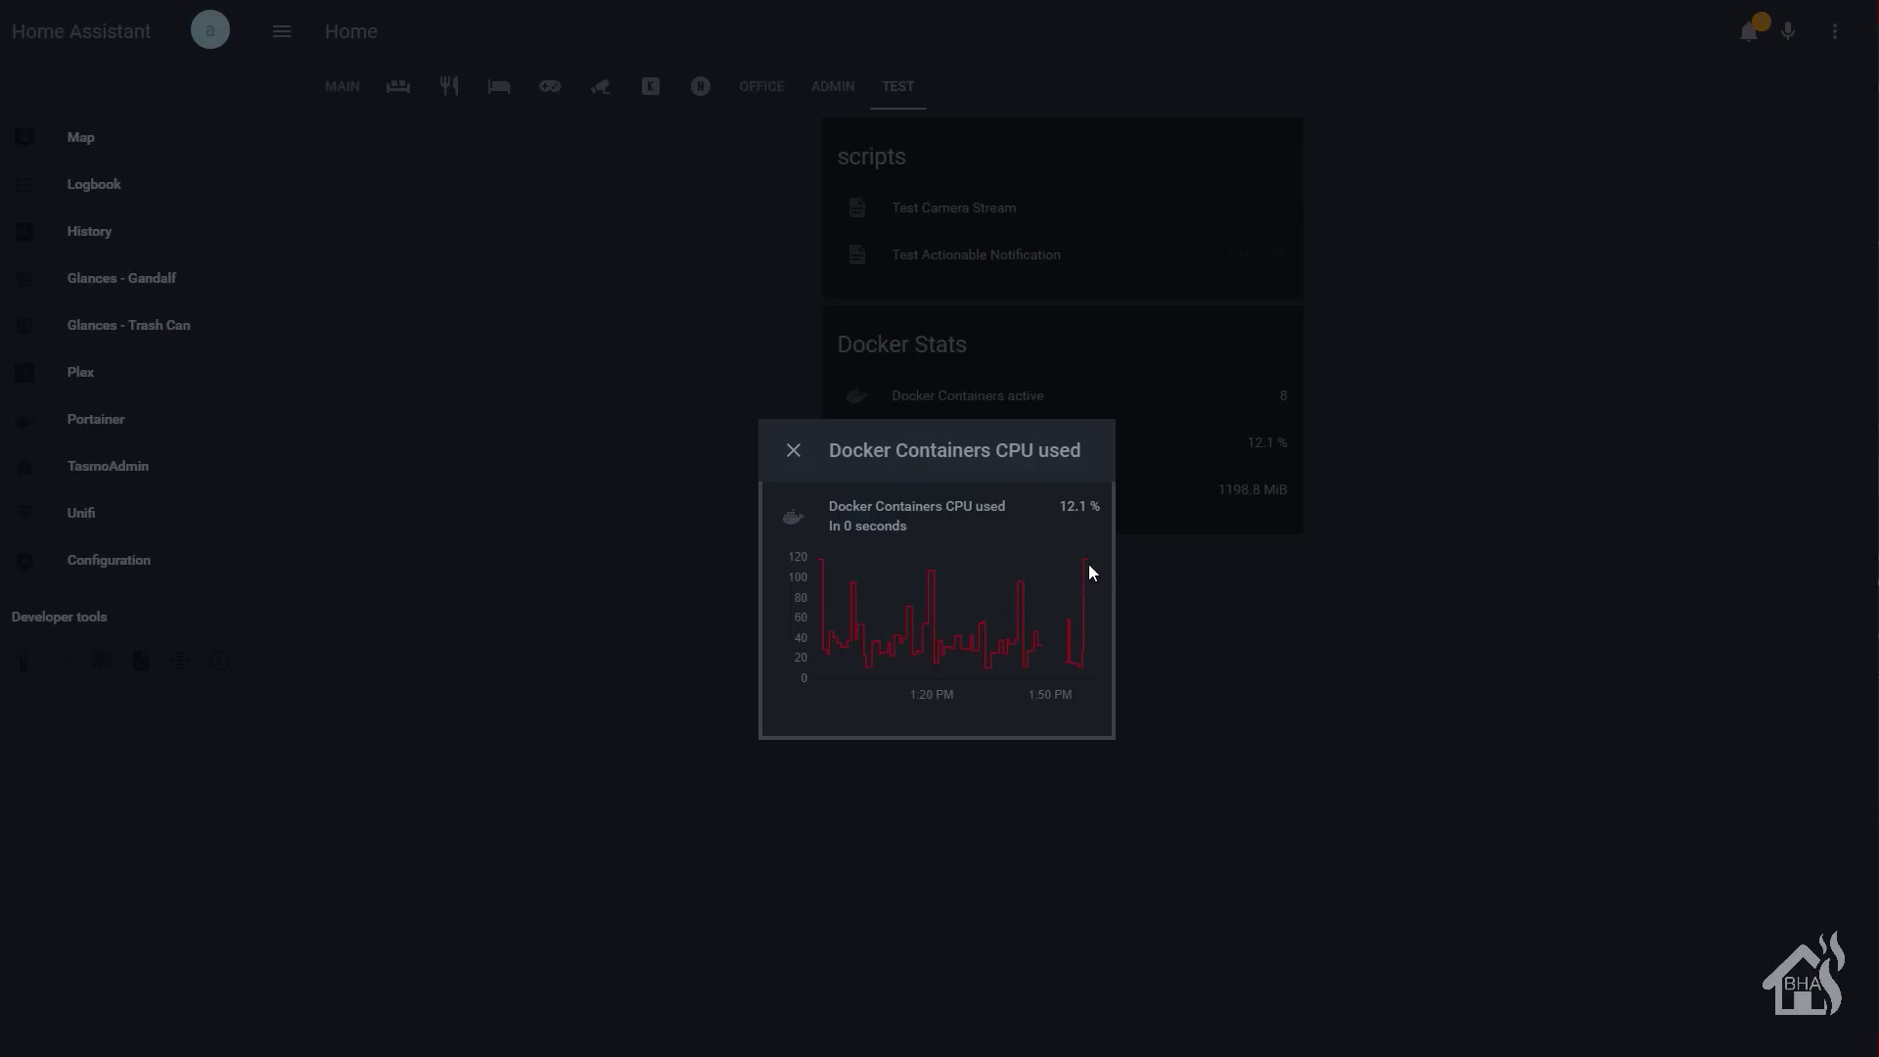
pyautogui.click(711, 573)
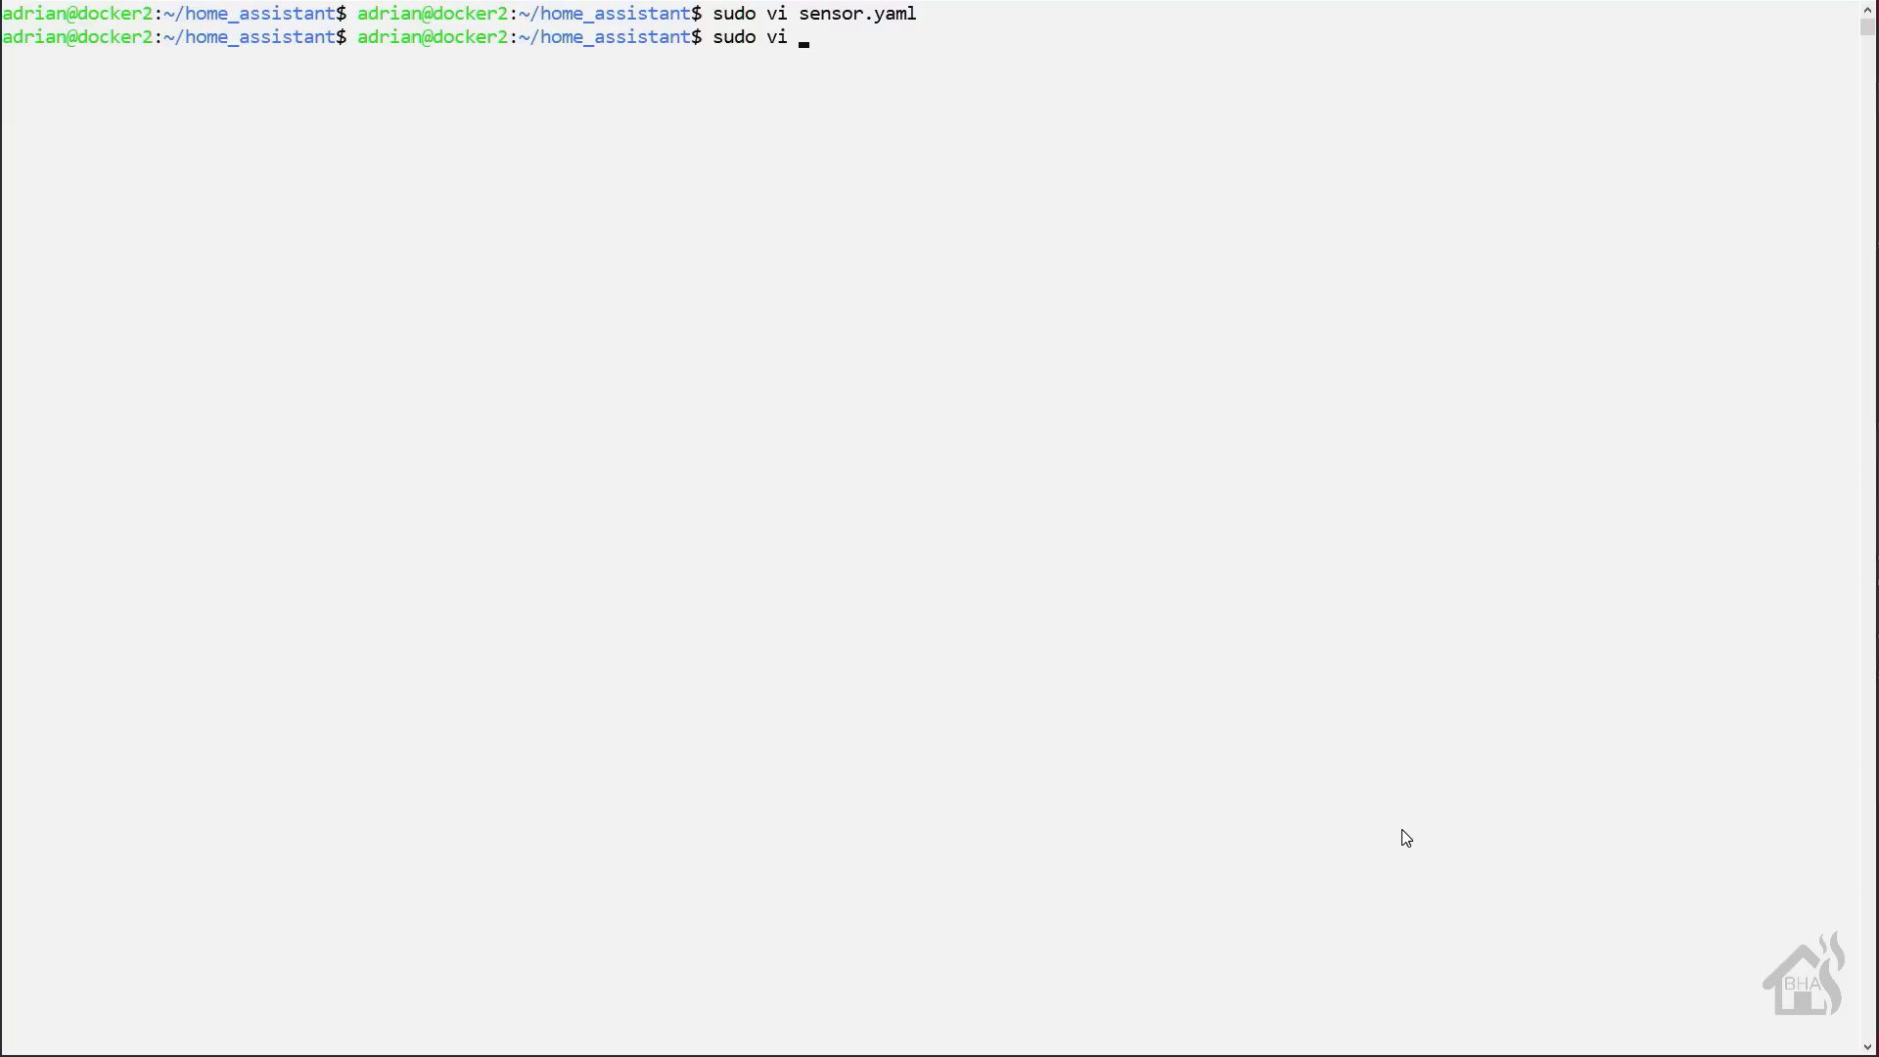
# - Open panel_iframe.yaml with sudo vi and add a docker_glances entry after the last line
pyautogui.write('pan')
pyautogui.press('Tab')
pyautogui.press('Return')
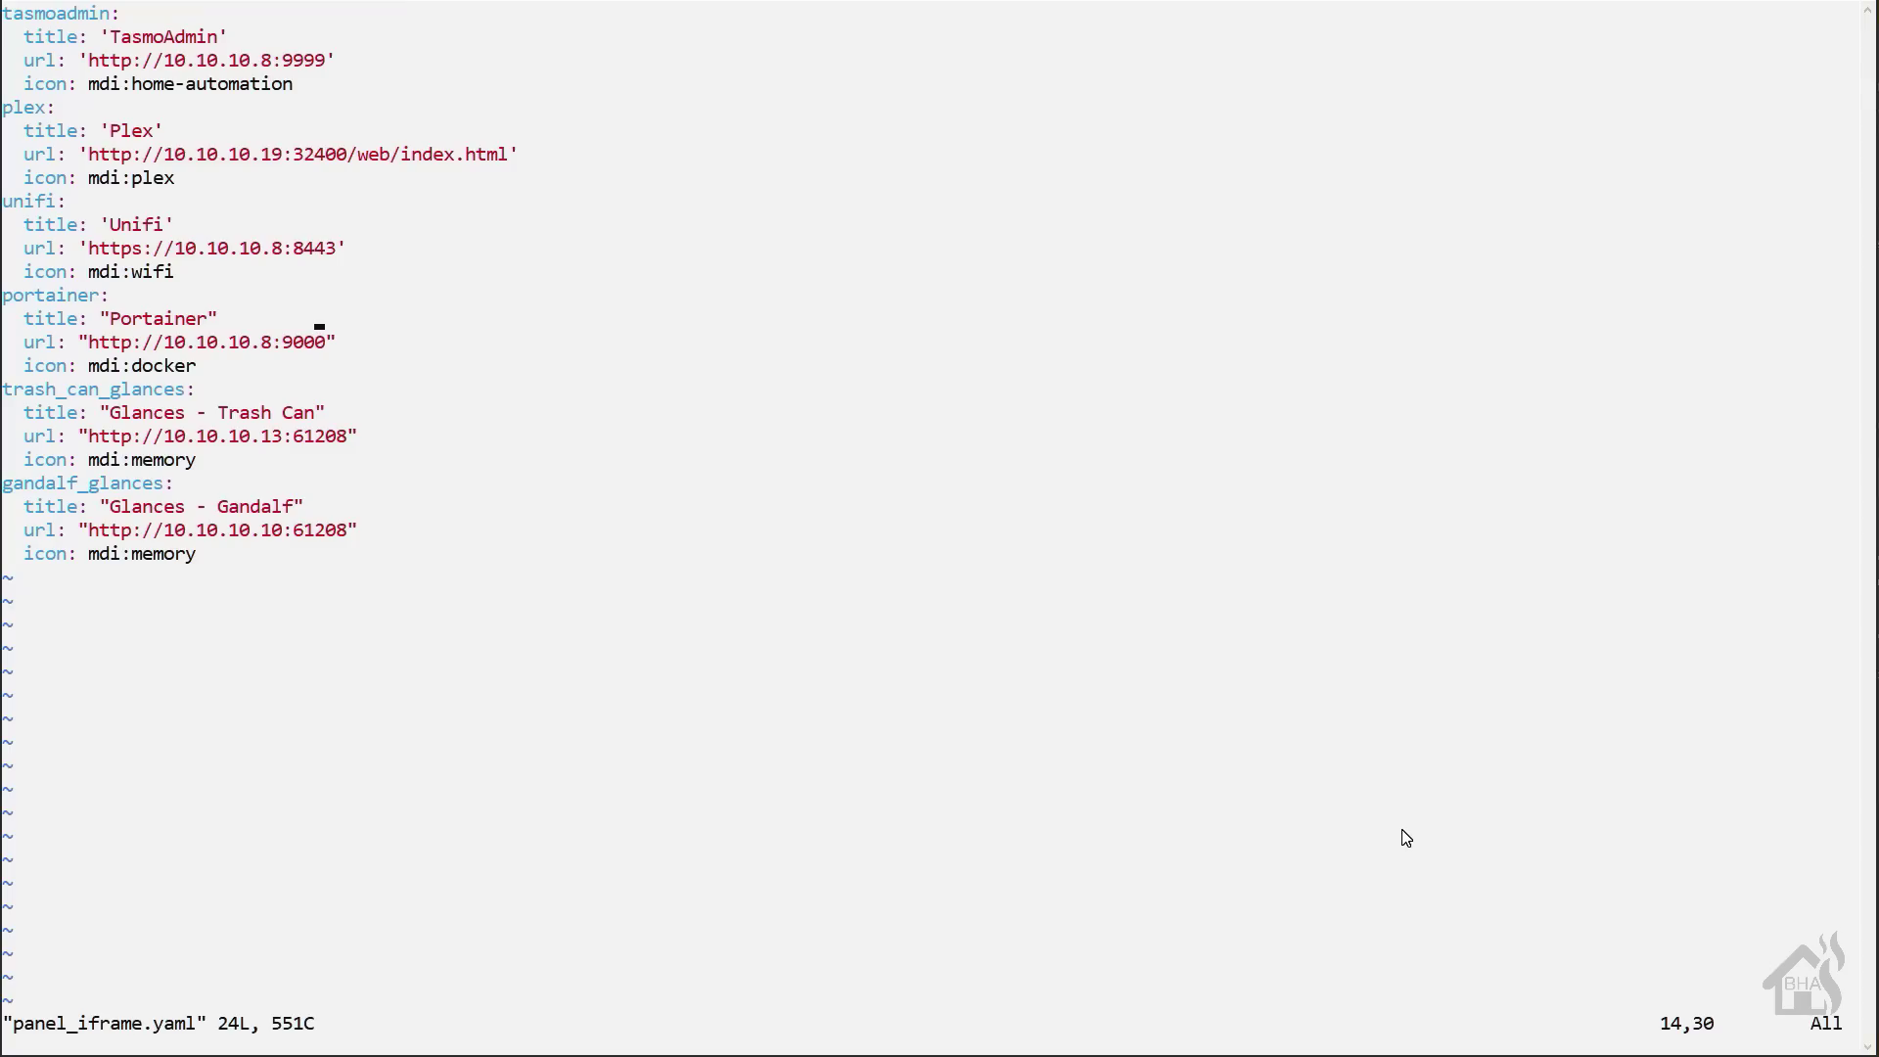
pyautogui.press('Down')
pyautogui.press('Down')
pyautogui.press('Down')
pyautogui.press('Down')
pyautogui.press('Down')
pyautogui.press('Down')
pyautogui.press('Down')
pyautogui.press('Down')
pyautogui.press('Down')
pyautogui.press('Down')
pyautogui.press('a')
pyautogui.press('Return')
pyautogui.press('BackSpace')
pyautogui.press('BackSpace')
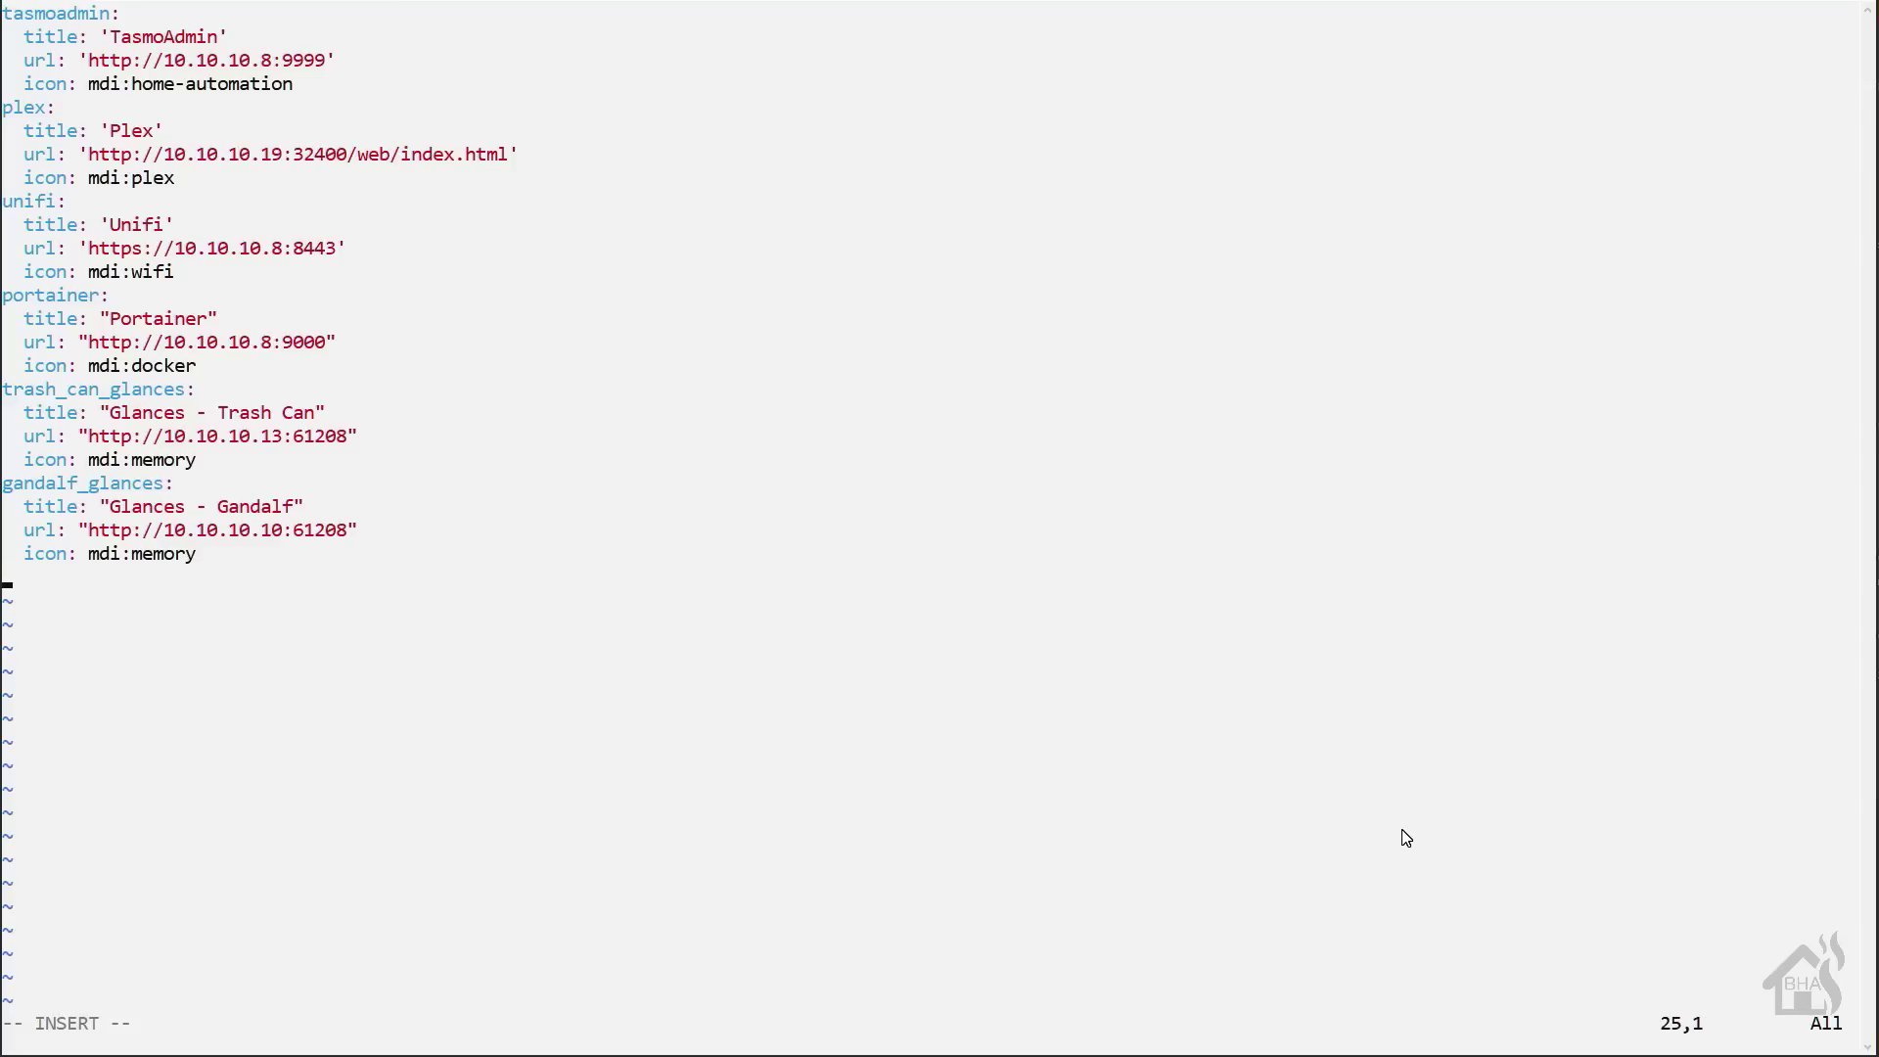
pyautogui.write('docker_glances:')
pyautogui.press('Return')
pyautogui.press('BackSpace')
pyautogui.press('BackSpace')
pyautogui.press('BackSpace')
pyautogui.press('BackSpace')
pyautogui.press('BackSpace')
pyautogui.press('BackSpace')
pyautogui.write('title: ')
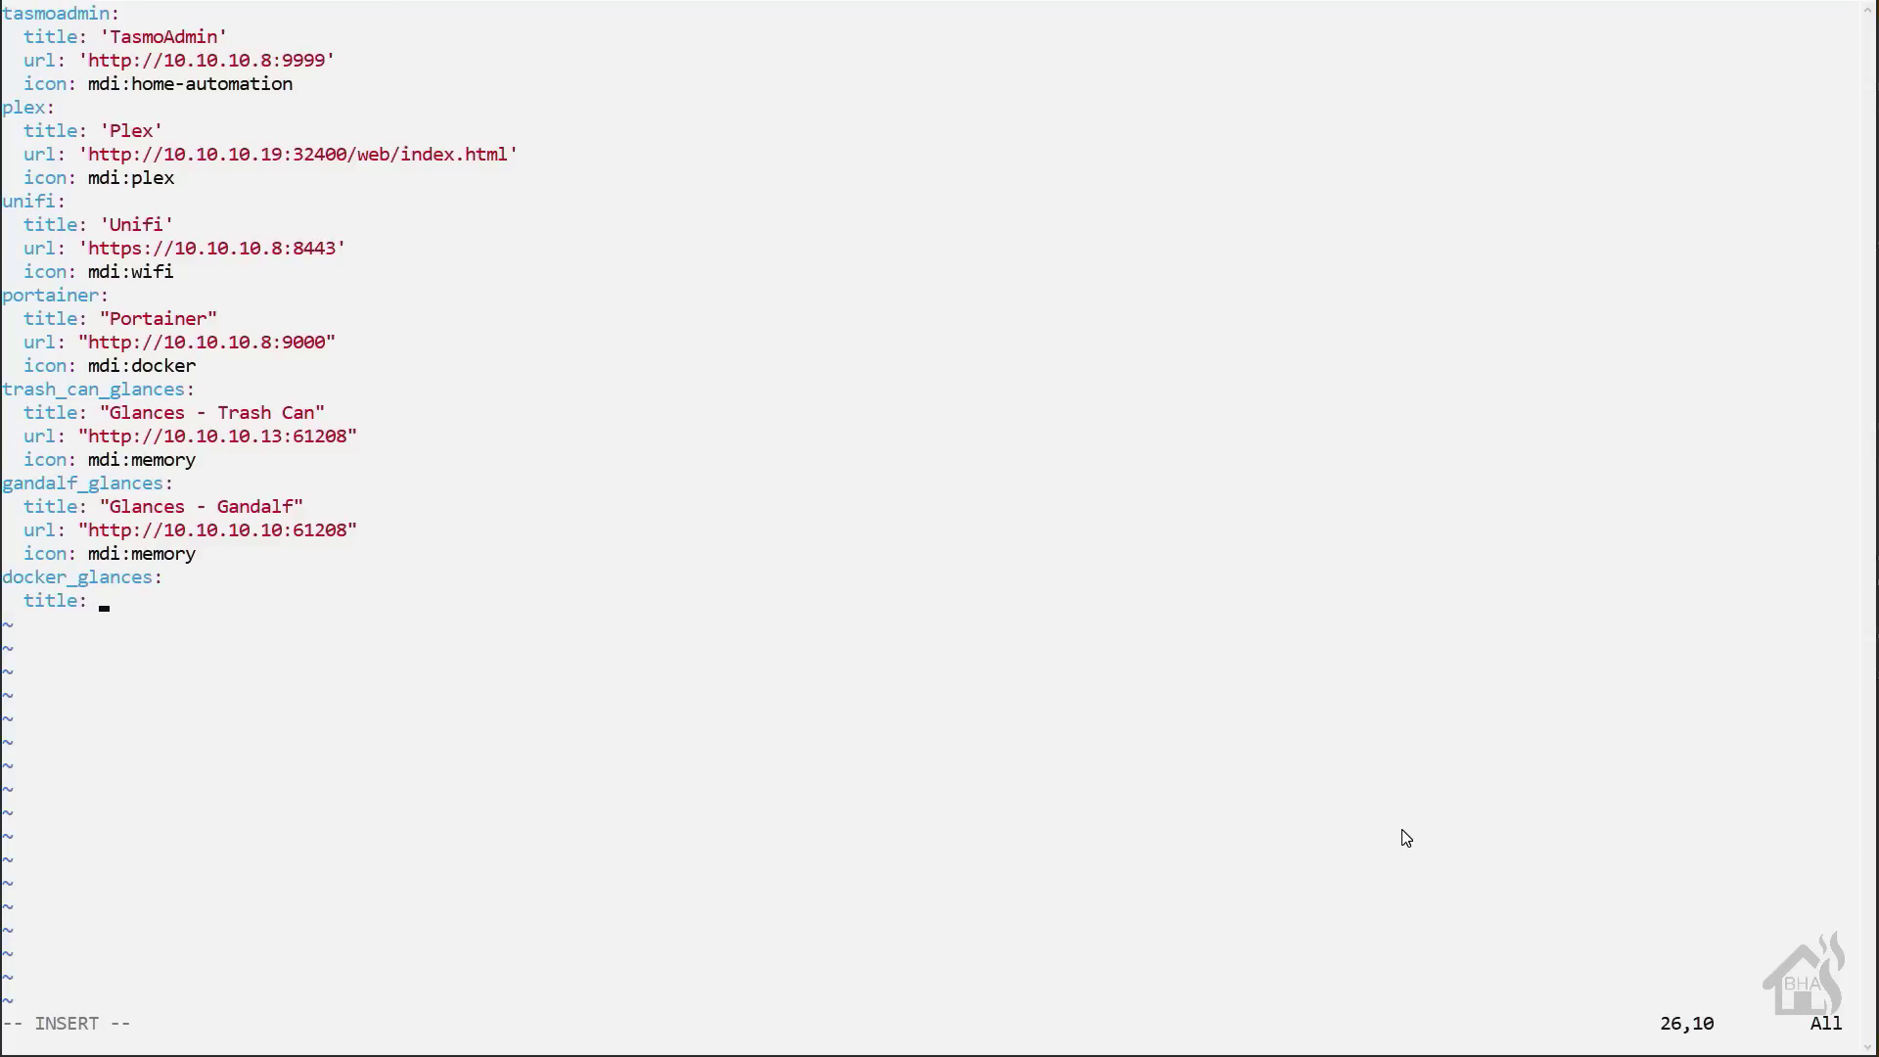
pyautogui.write('"Glances - Docker"')
pyautogui.press('Return')
pyautogui.write('url: ')
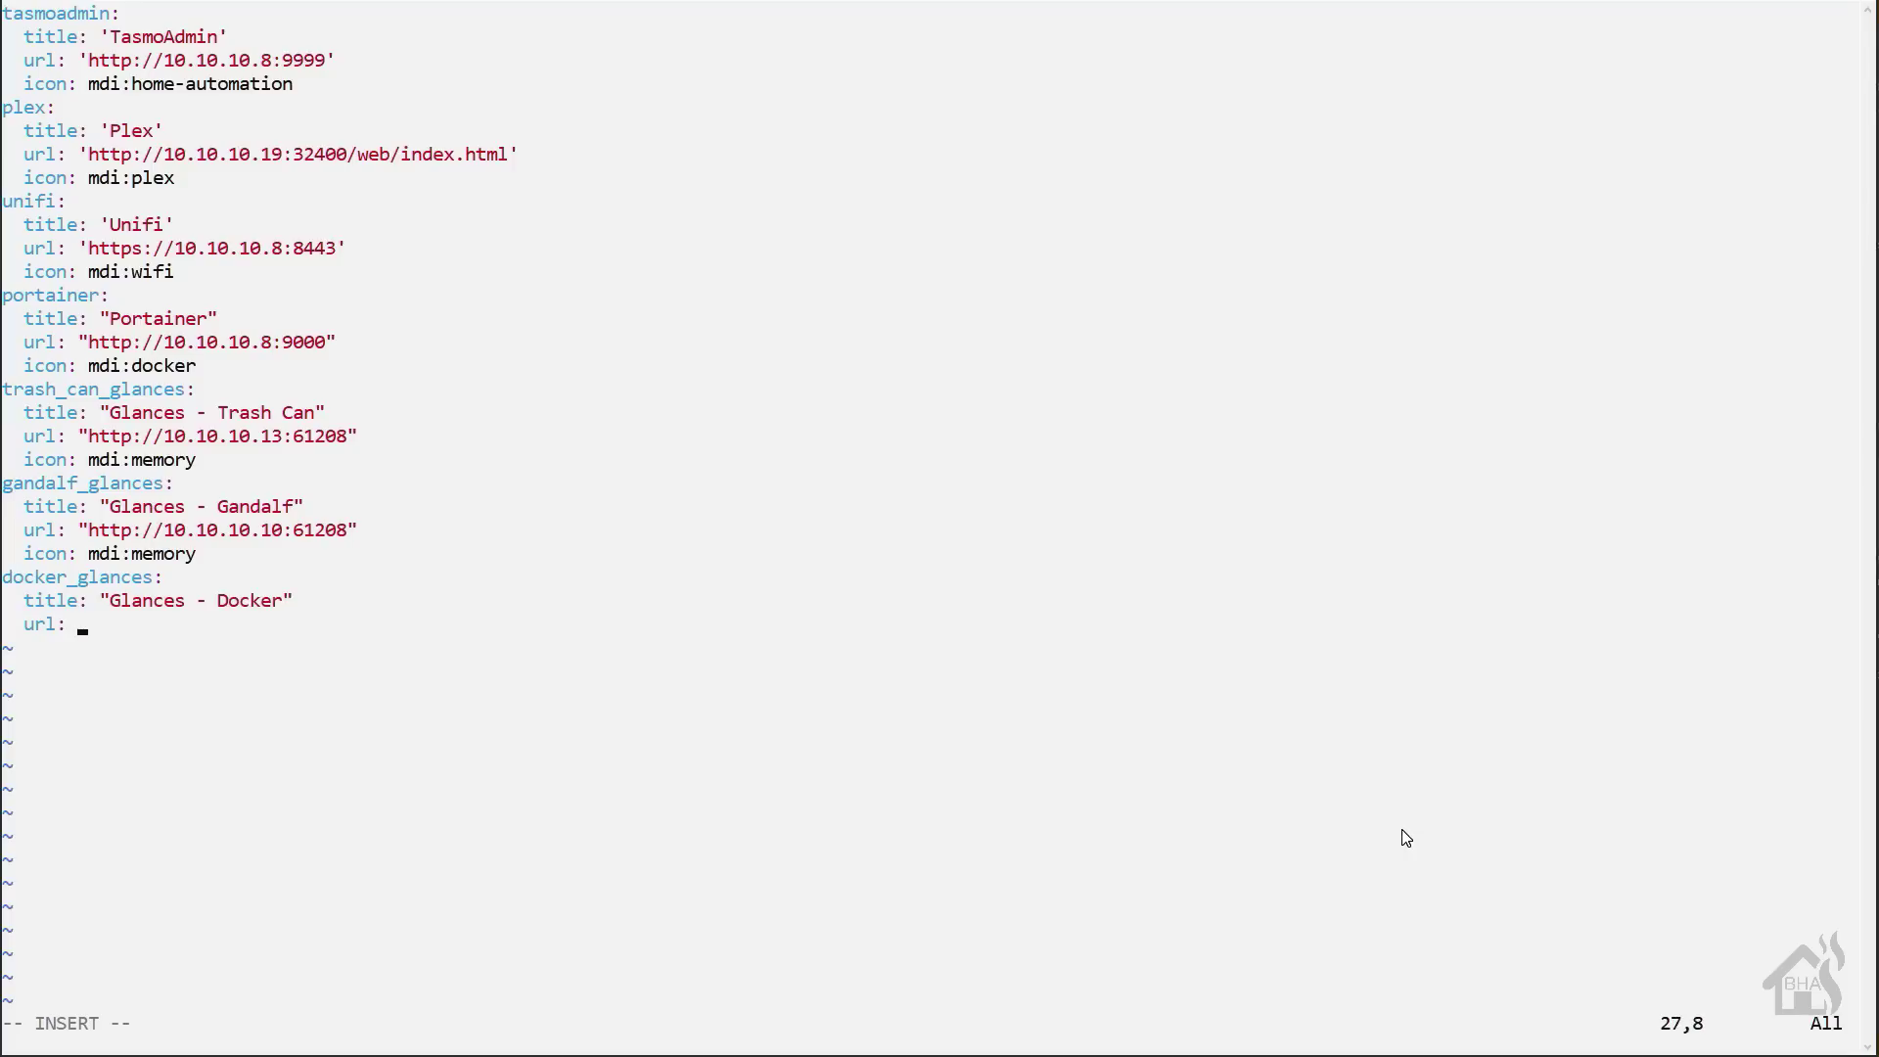
pyautogui.write('"http://10.10.10')
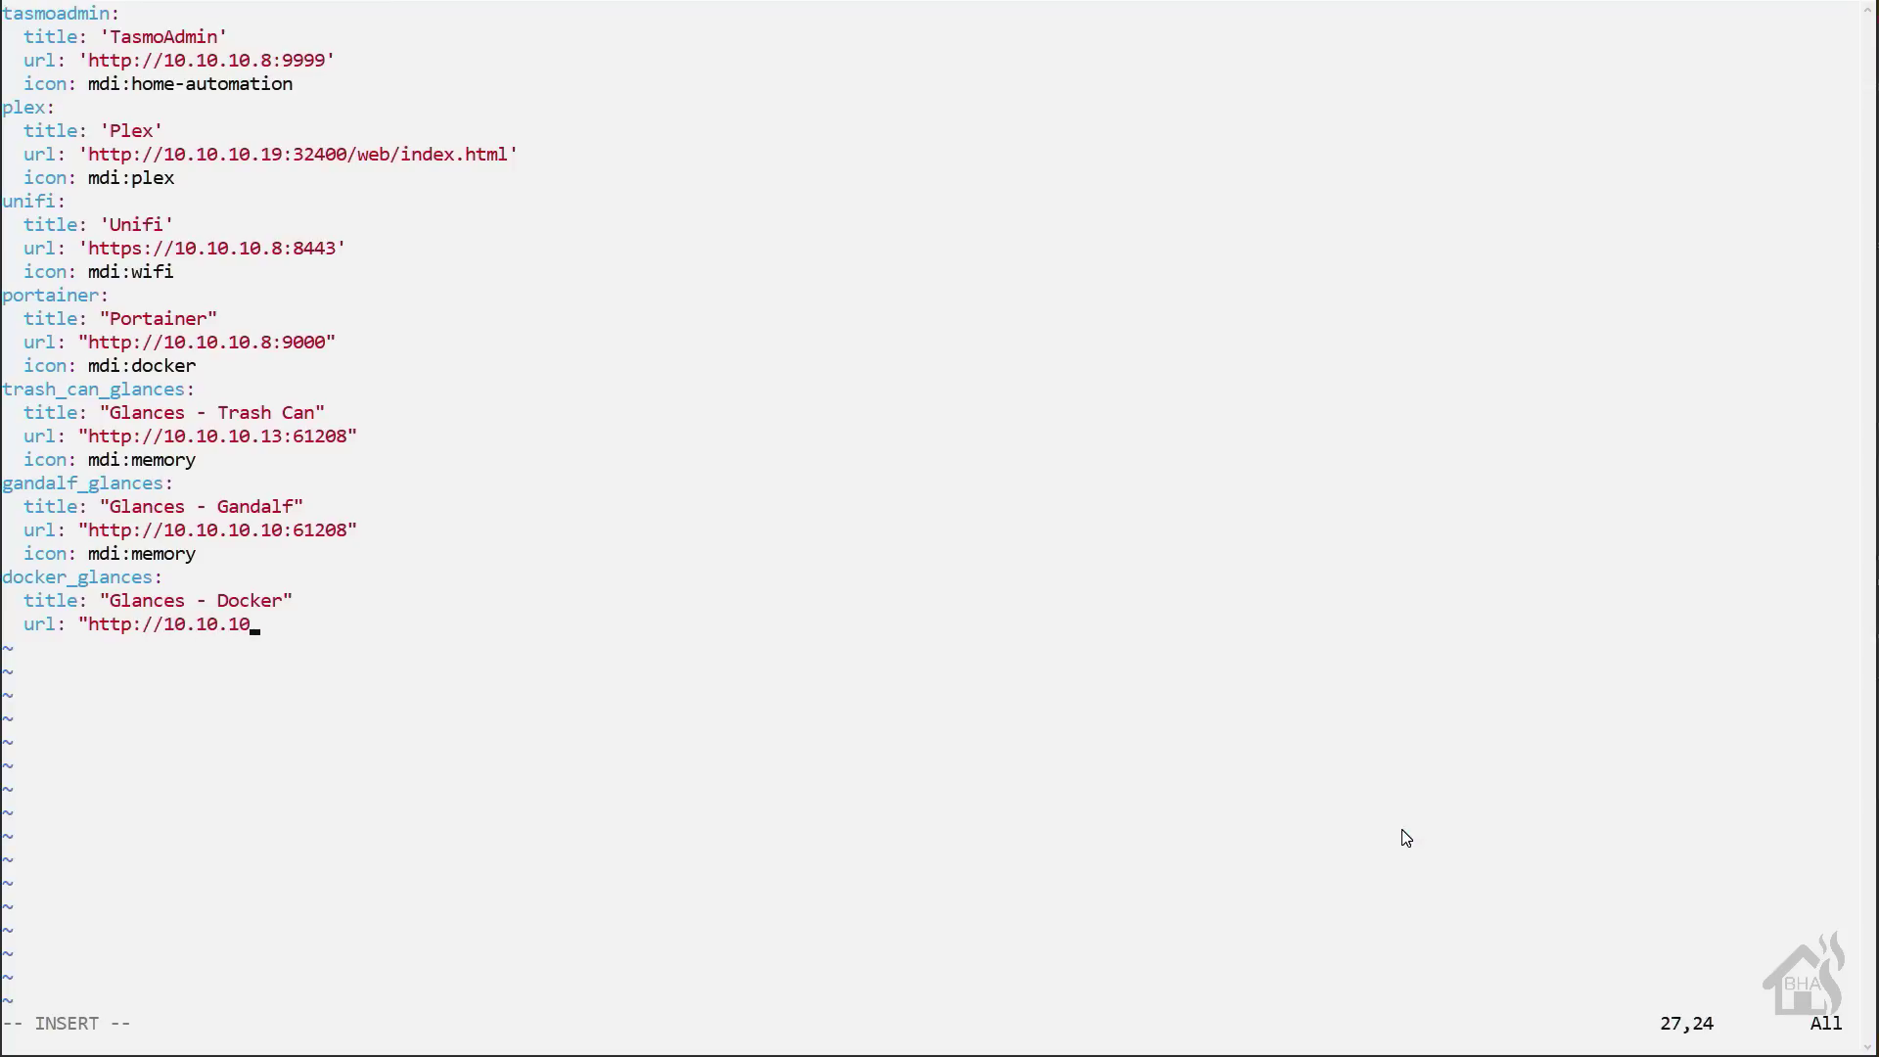
pyautogui.write('.8:')
pyautogui.press('BackSpace')
pyautogui.write(':8')
pyautogui.press('BackSpace')
pyautogui.write('61208"')
# - Add the icon mdi:docker, then save and quit with :wq
pyautogui.press('Return')
pyautogui.write('icon: ')
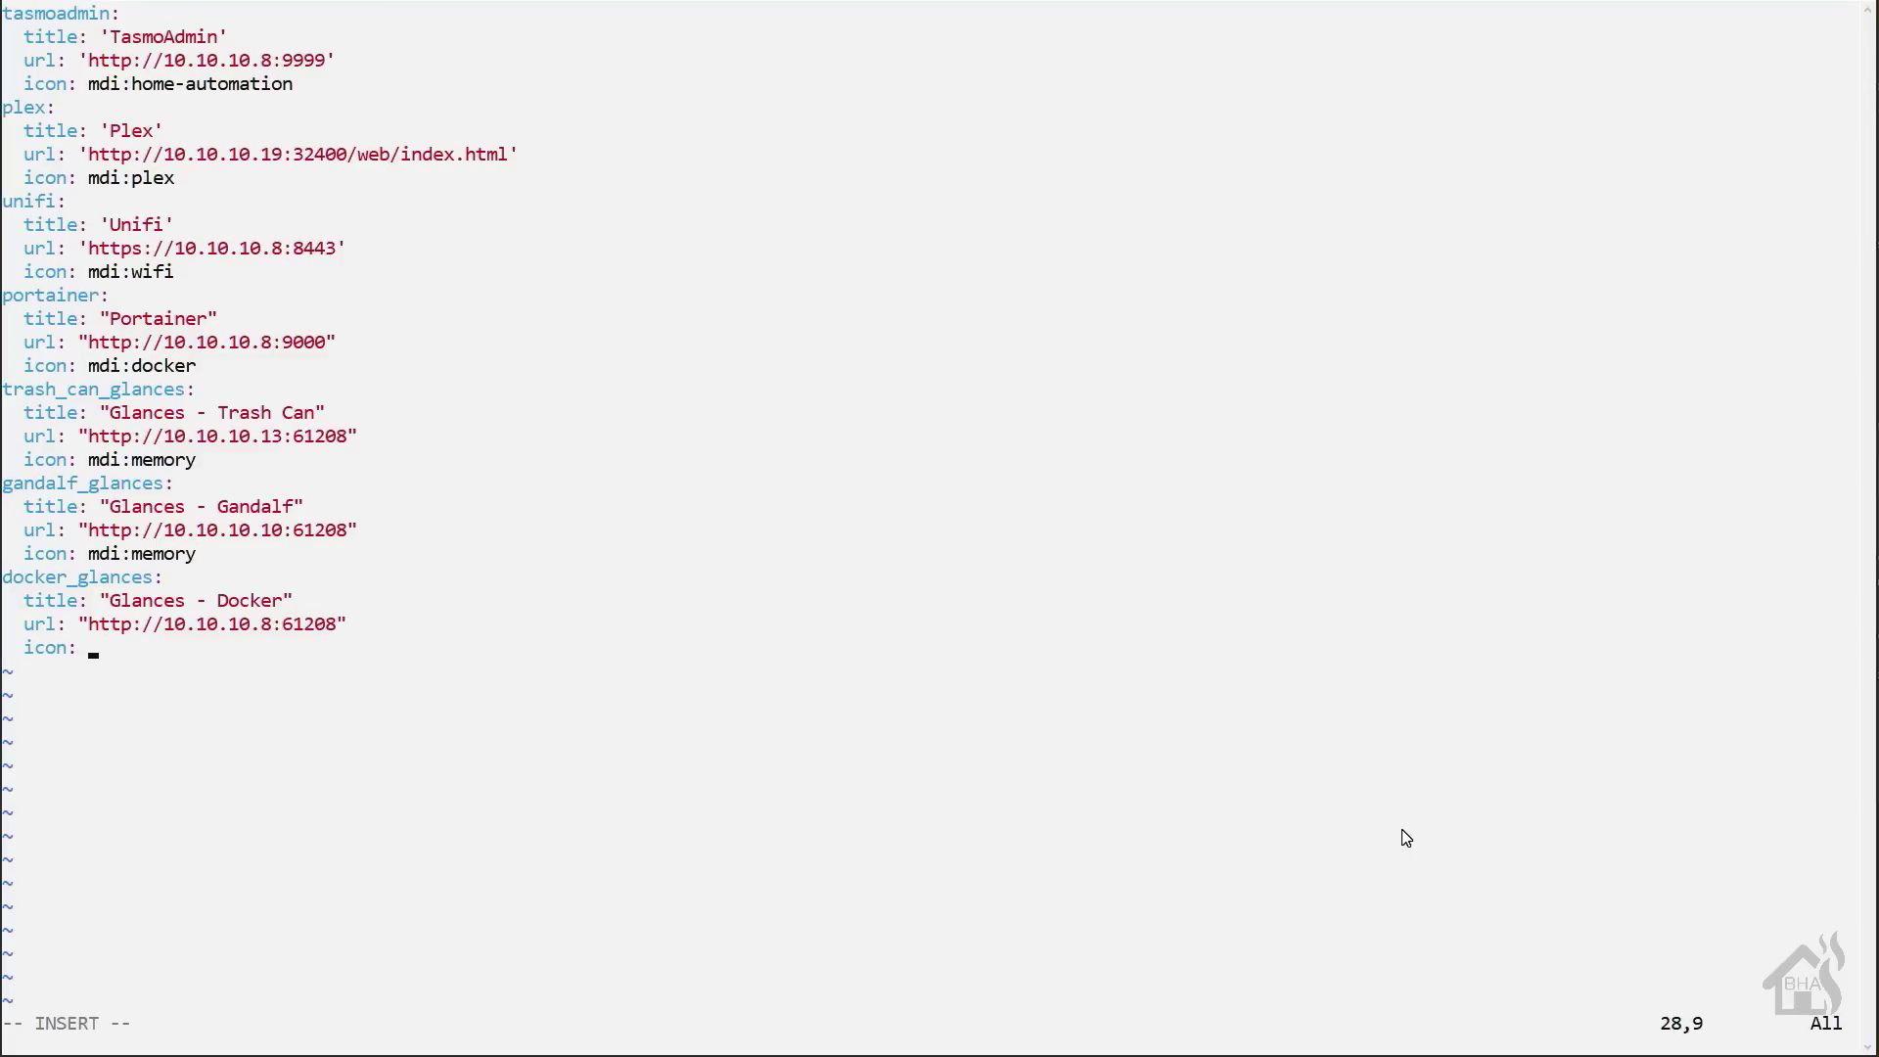
pyautogui.write('mdi:docker')
pyautogui.press('Escape')
pyautogui.write(':wq!')
pyautogui.press('Return')
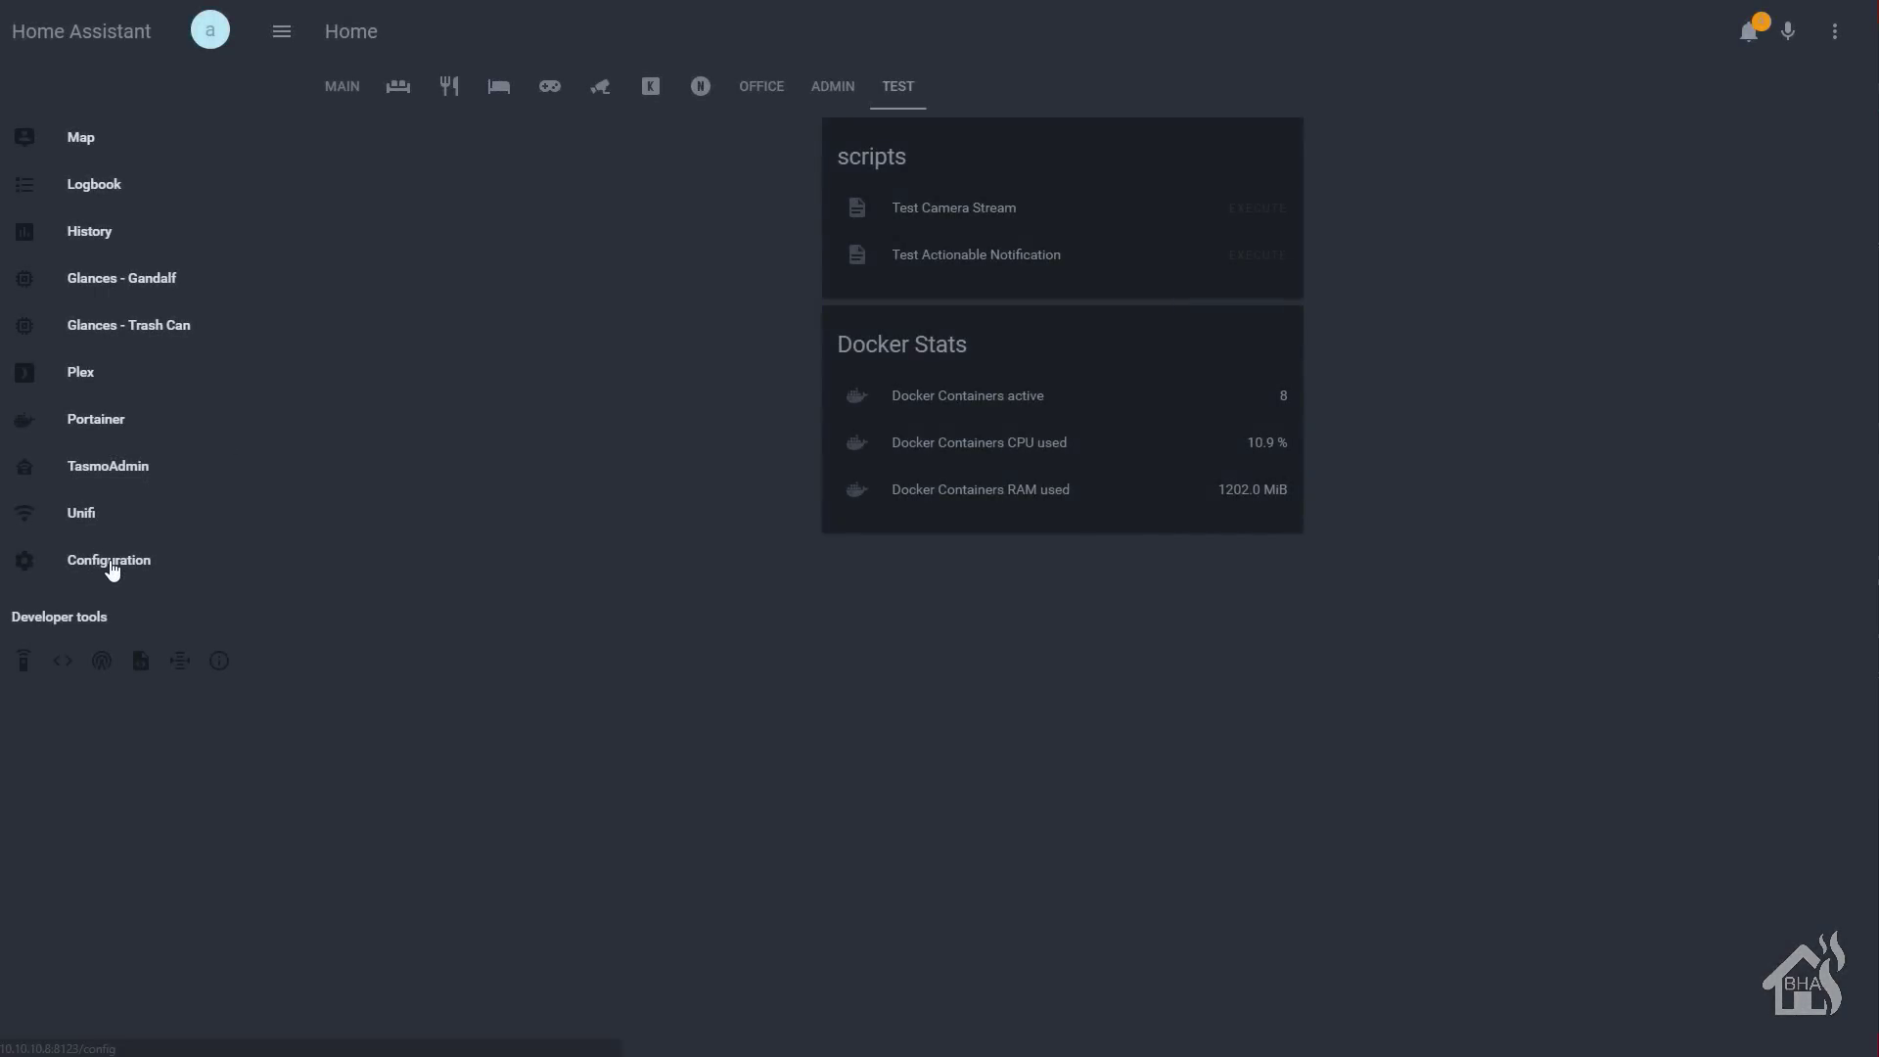
# - Run Check Config under Configuration > General, then restart the Home Assistant server
pyautogui.click(111, 568)
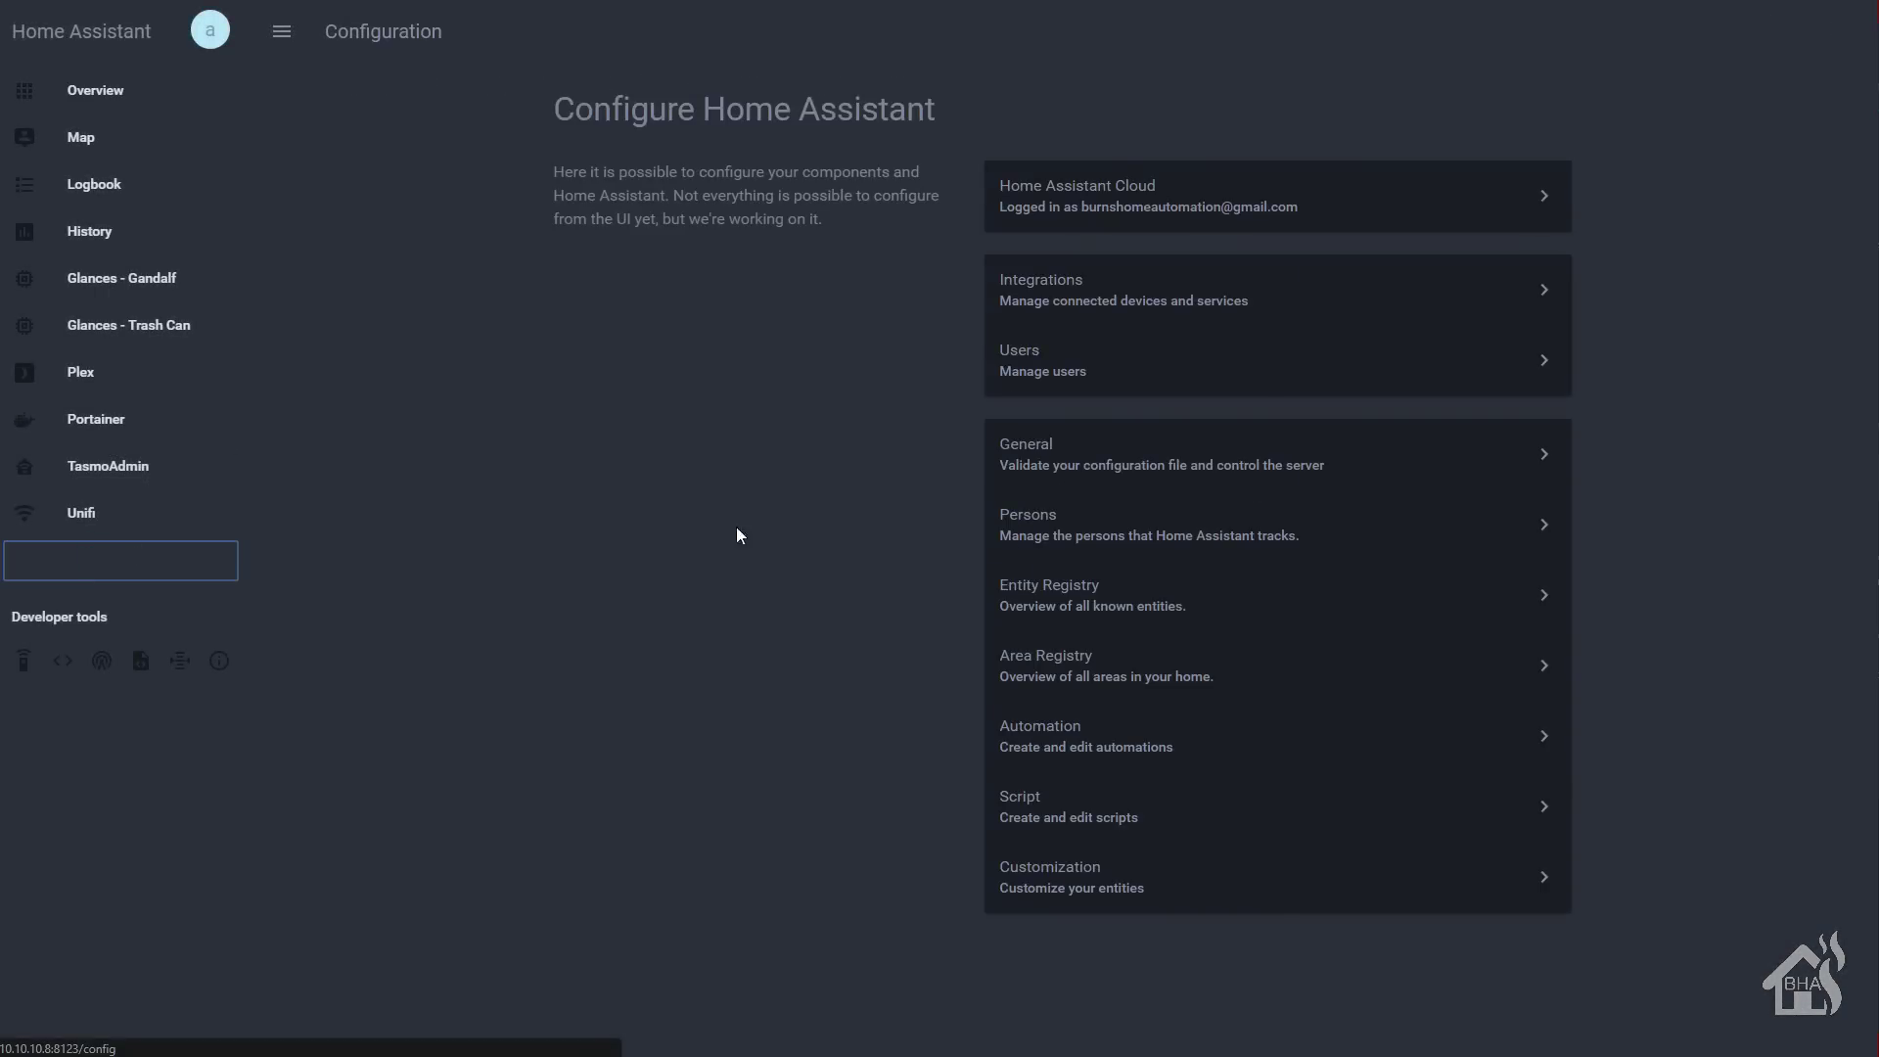
pyautogui.click(1137, 470)
pyautogui.click(1274, 336)
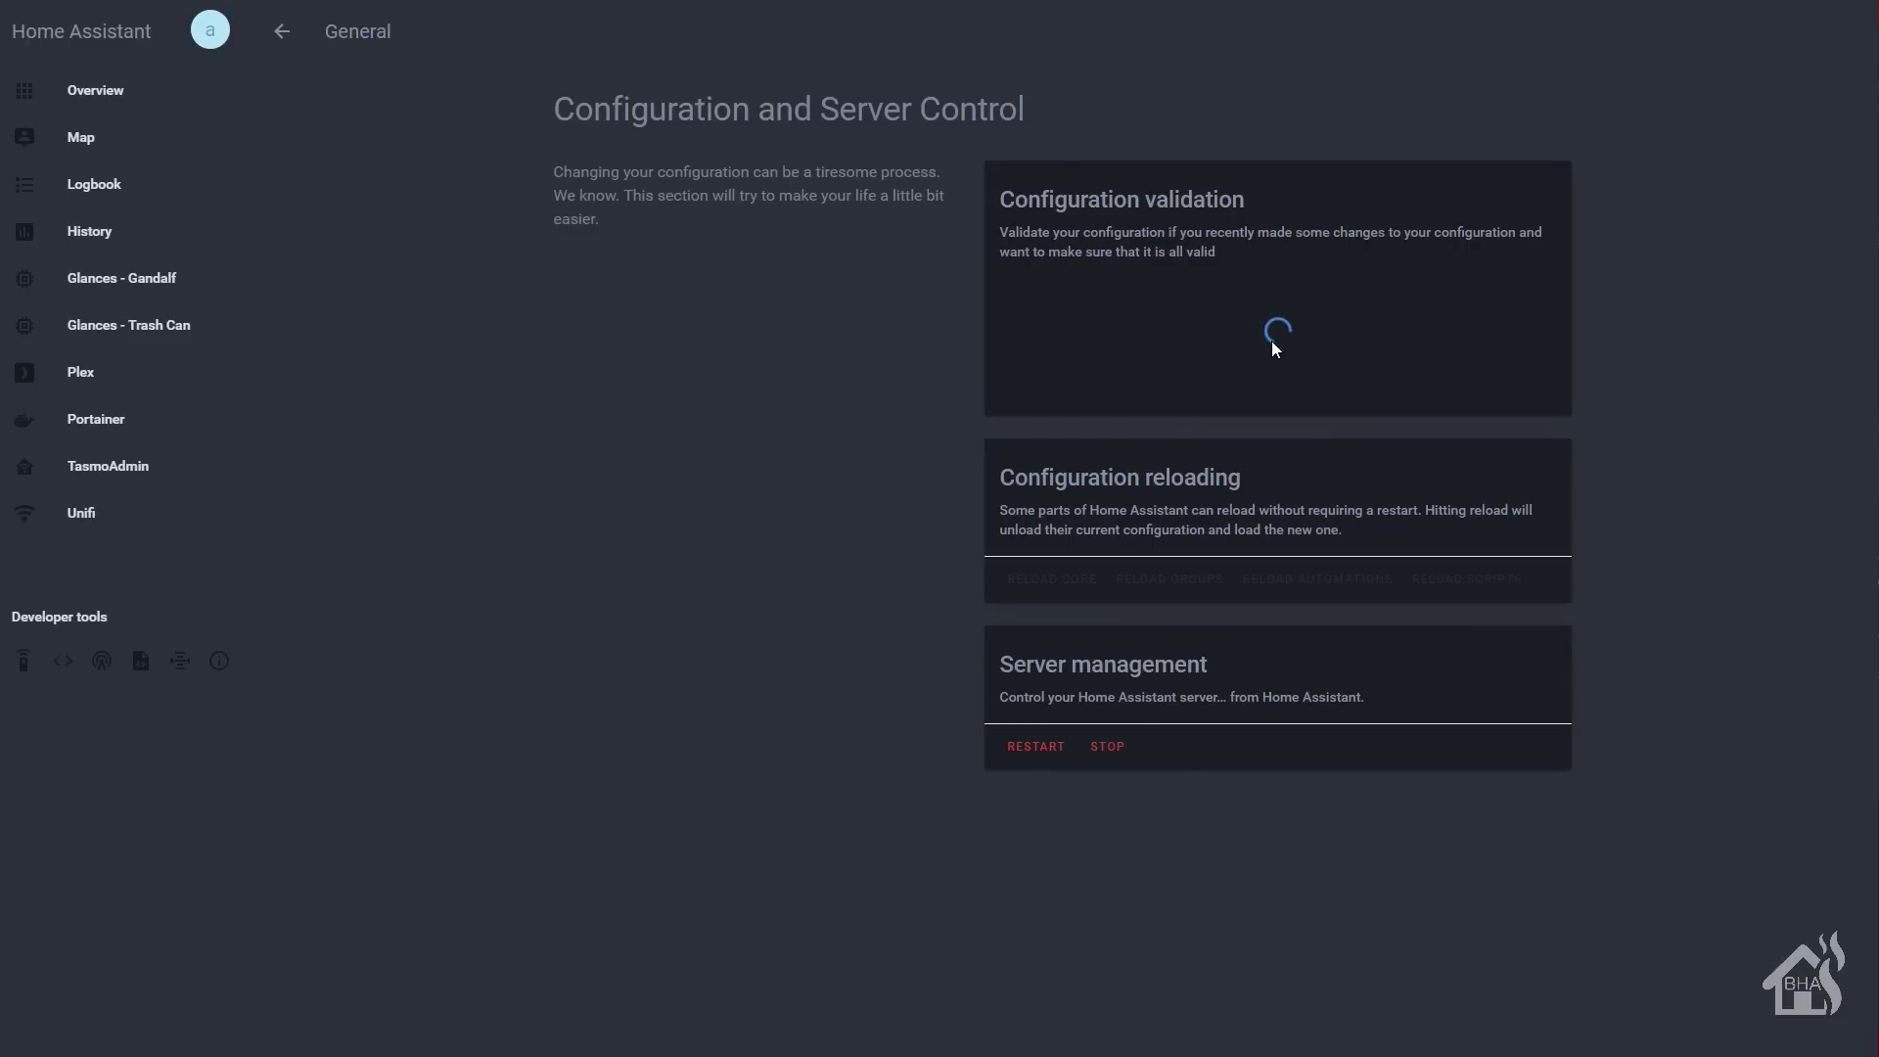
pyautogui.click(1023, 759)
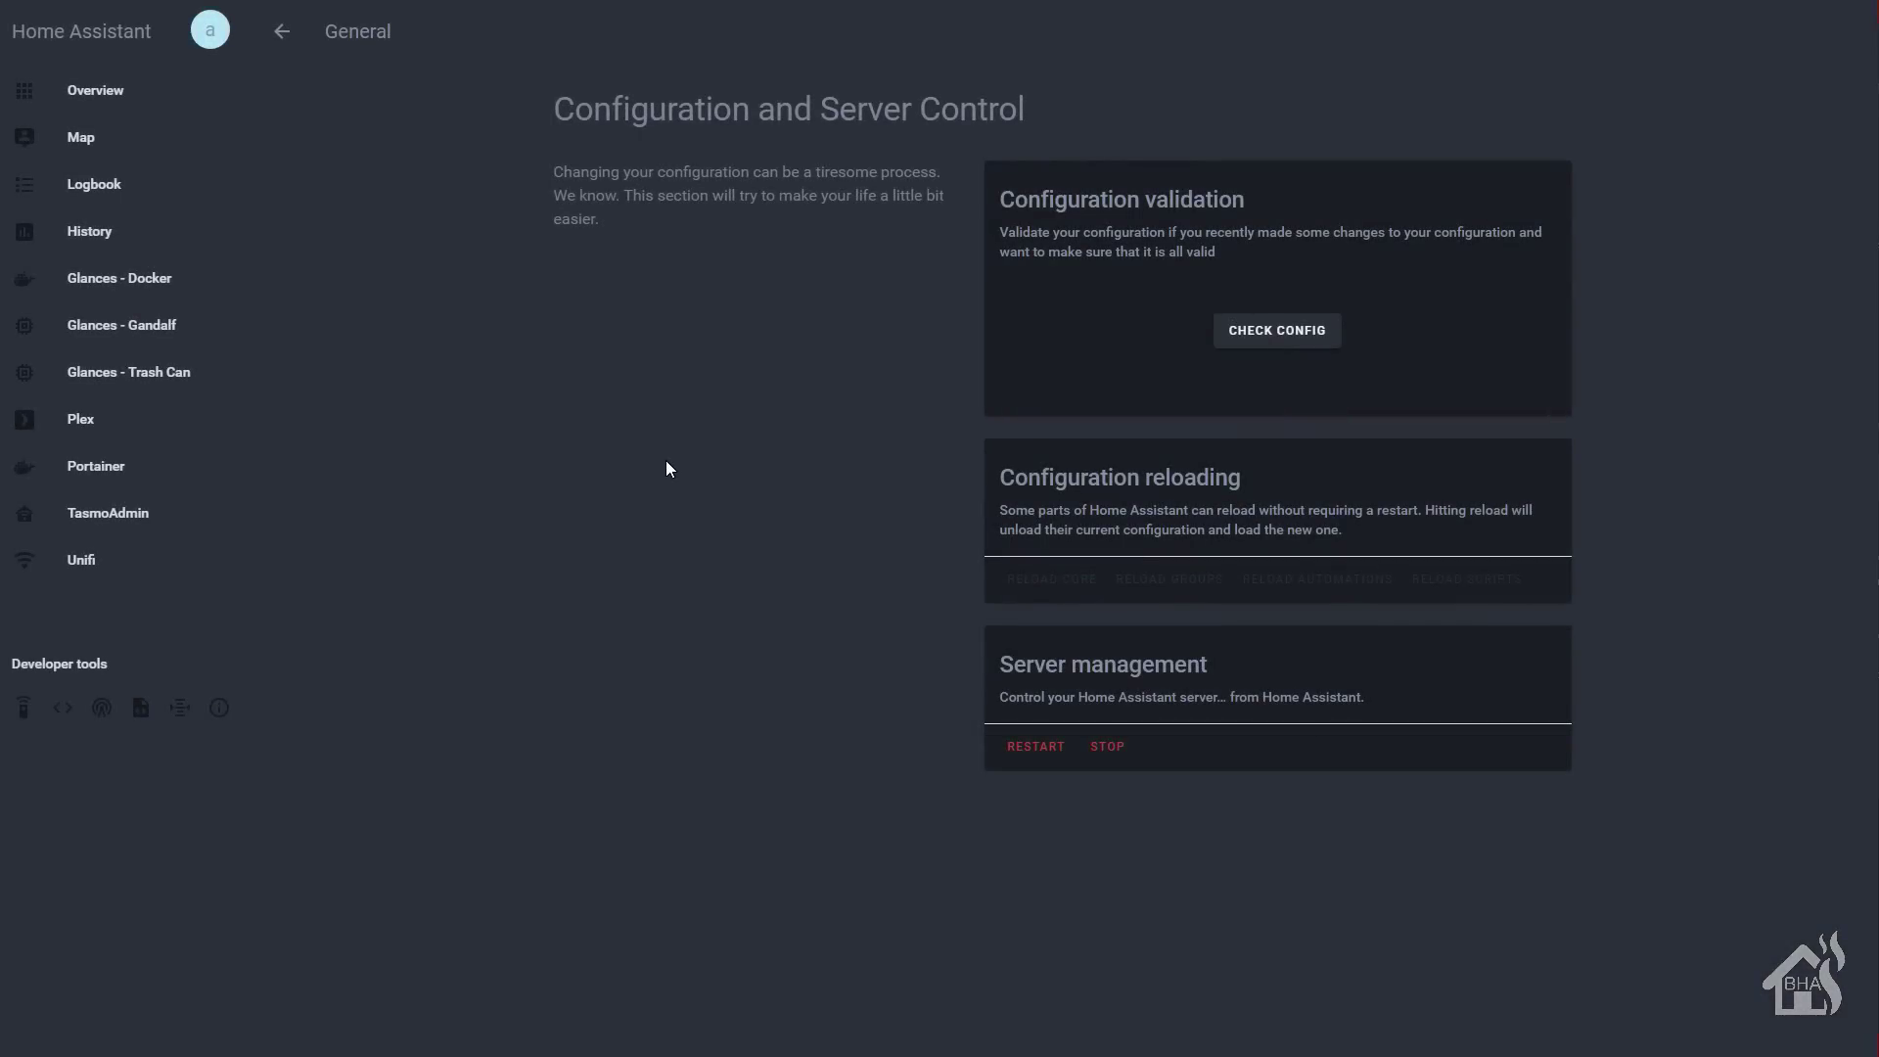
# - Open the Glances - Docker sidebar panel to view live host and container stats
pyautogui.click(138, 282)
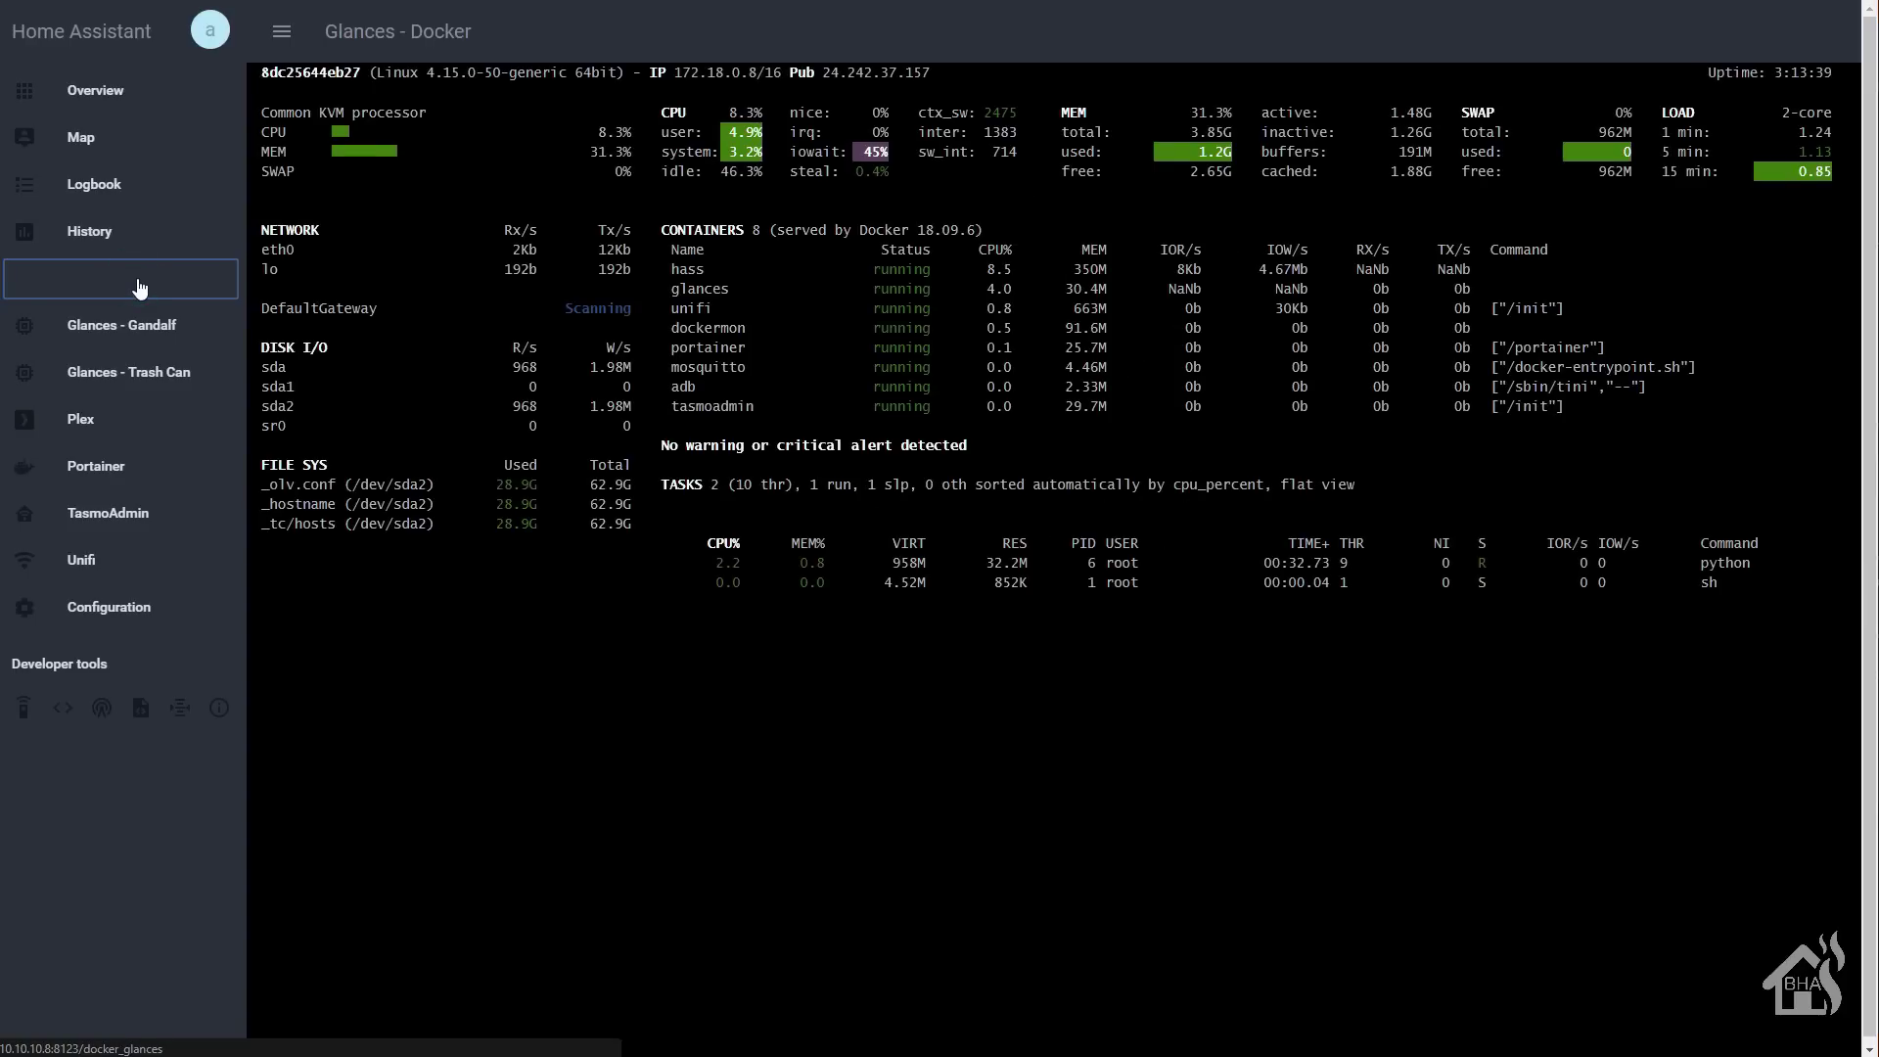